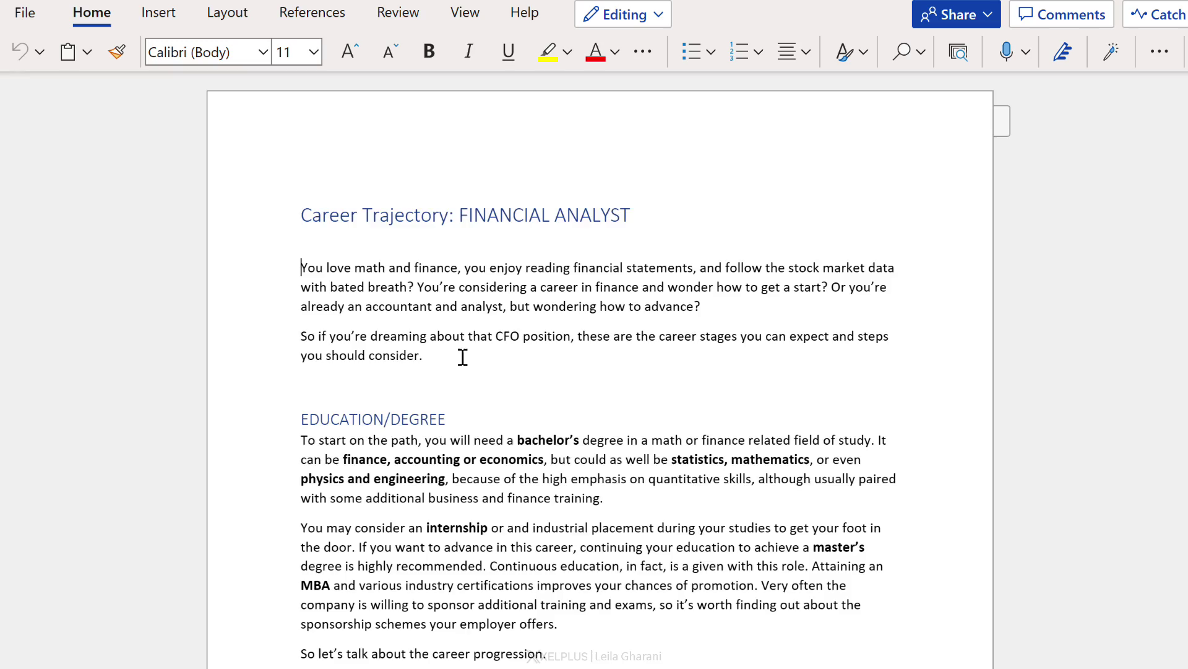
Scroll through the Financial Analyst document, then start Export to PowerPoint presentation.
scroll(463, 357, "down", 2)
scroll(463, 357, "down", 8)
scroll(463, 359, "down", 1)
scroll(463, 360, "down", 4)
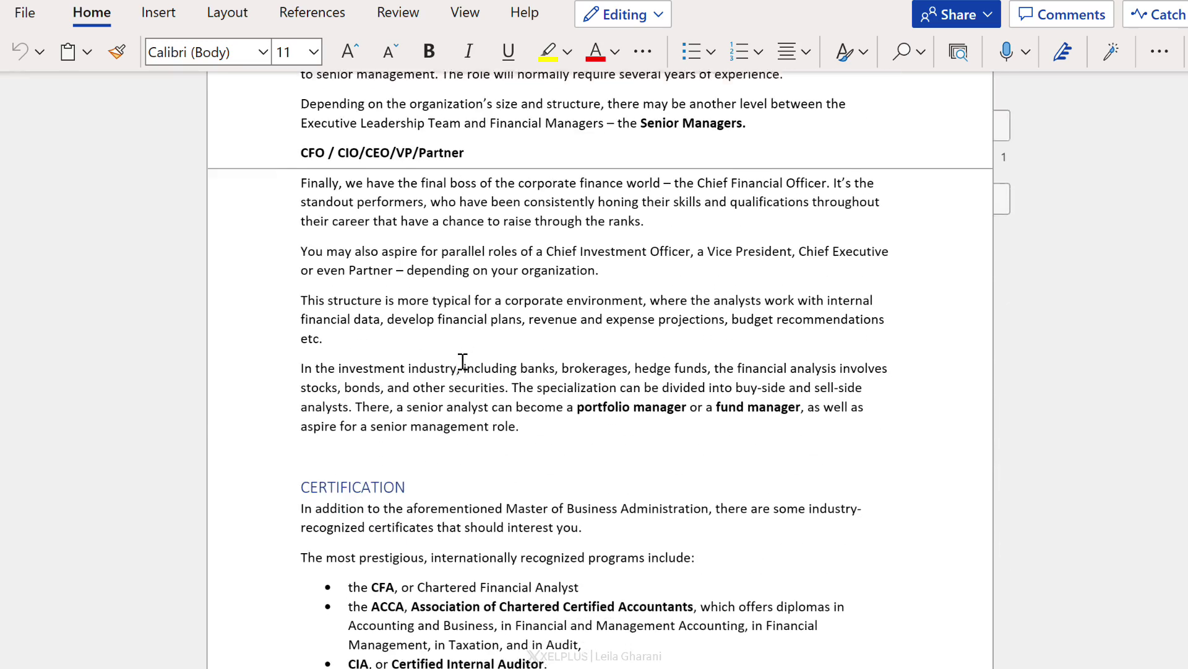
scroll(463, 361, "down", 1)
scroll(449, 372, "down", 2)
scroll(449, 372, "down", 8)
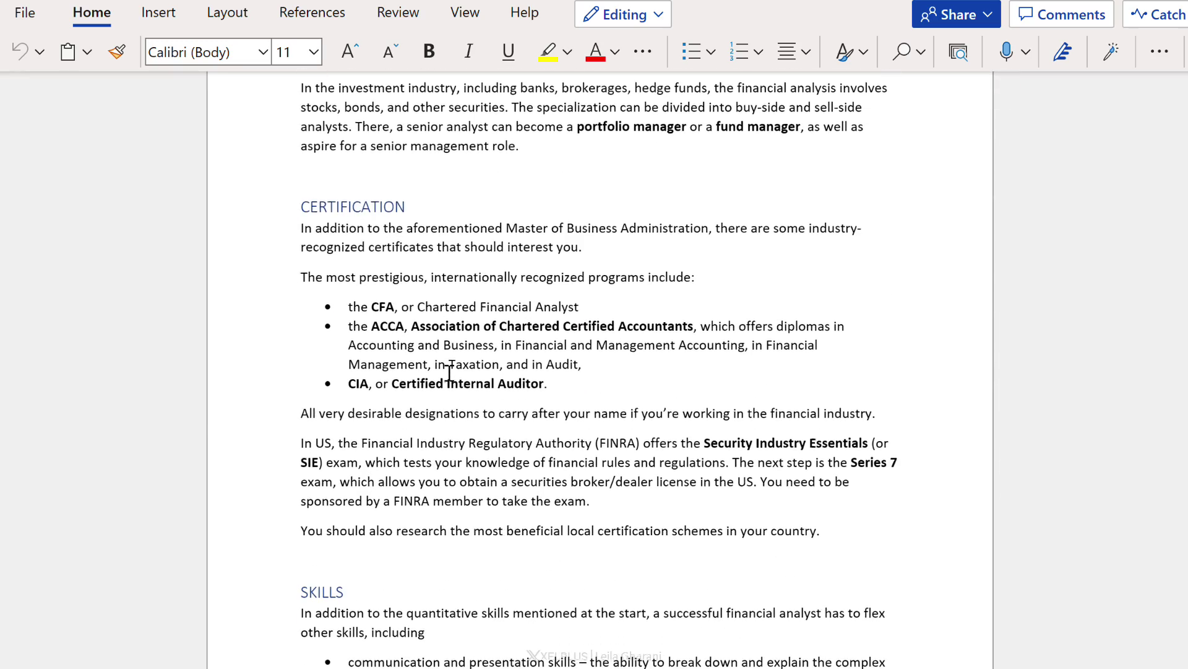
scroll(440, 370, "up", 10)
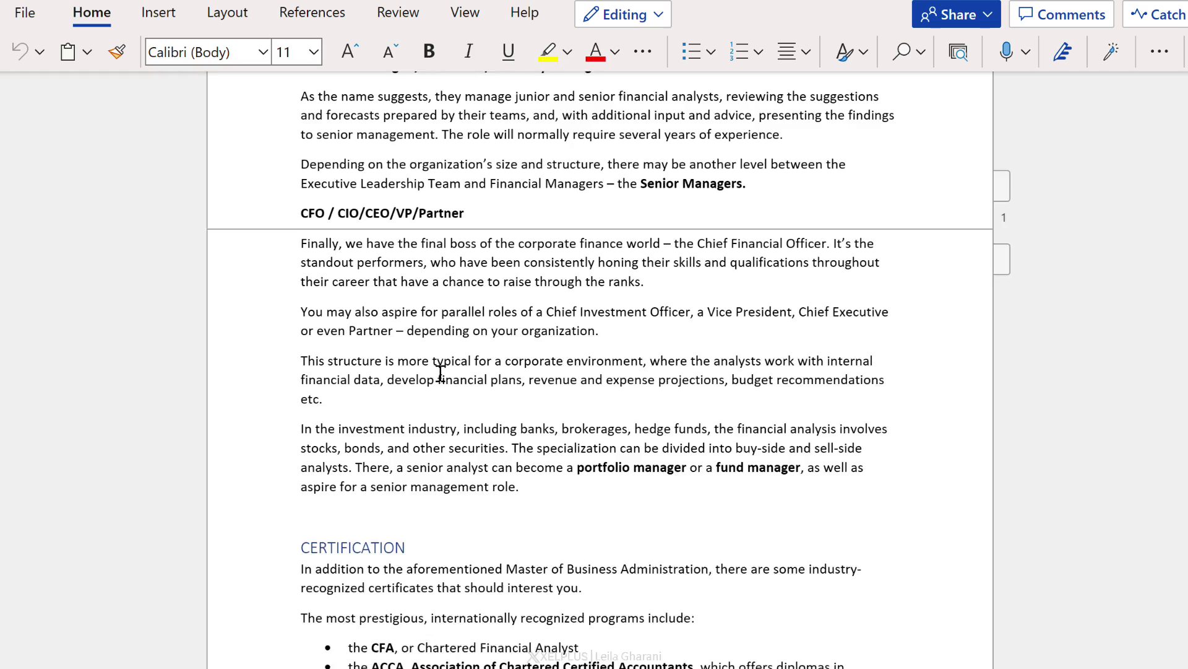
scroll(439, 370, "up", 14)
scroll(437, 372, "up", 8)
scroll(435, 372, "up", 4)
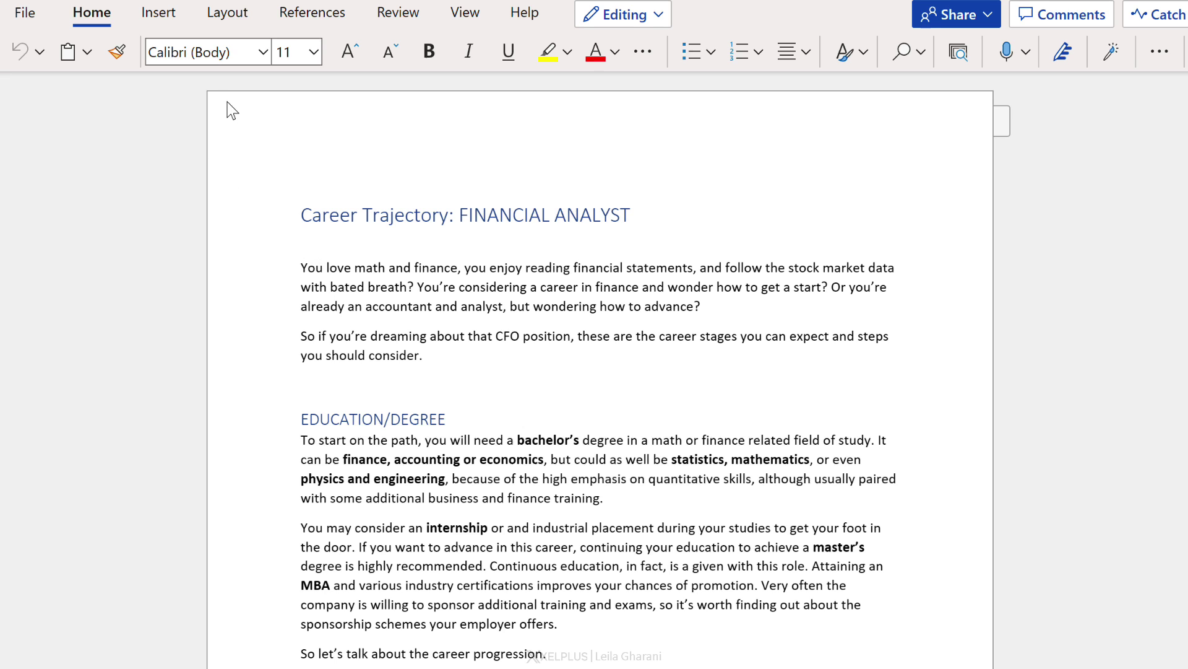
left_click(15, 21)
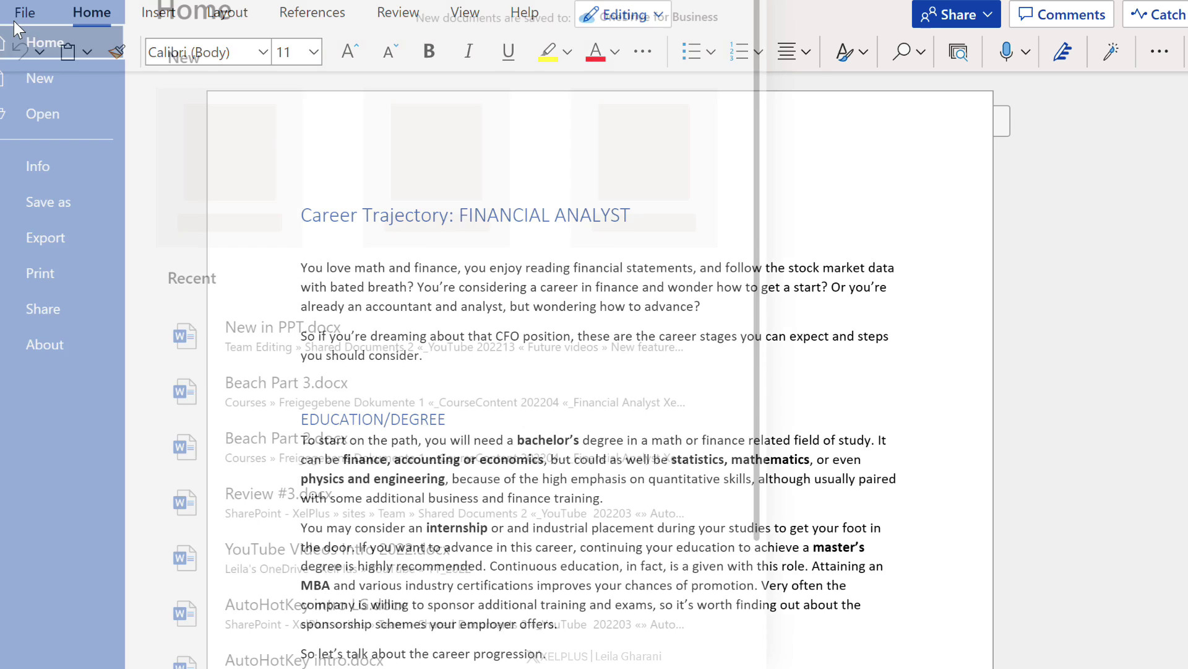
left_click(78, 234)
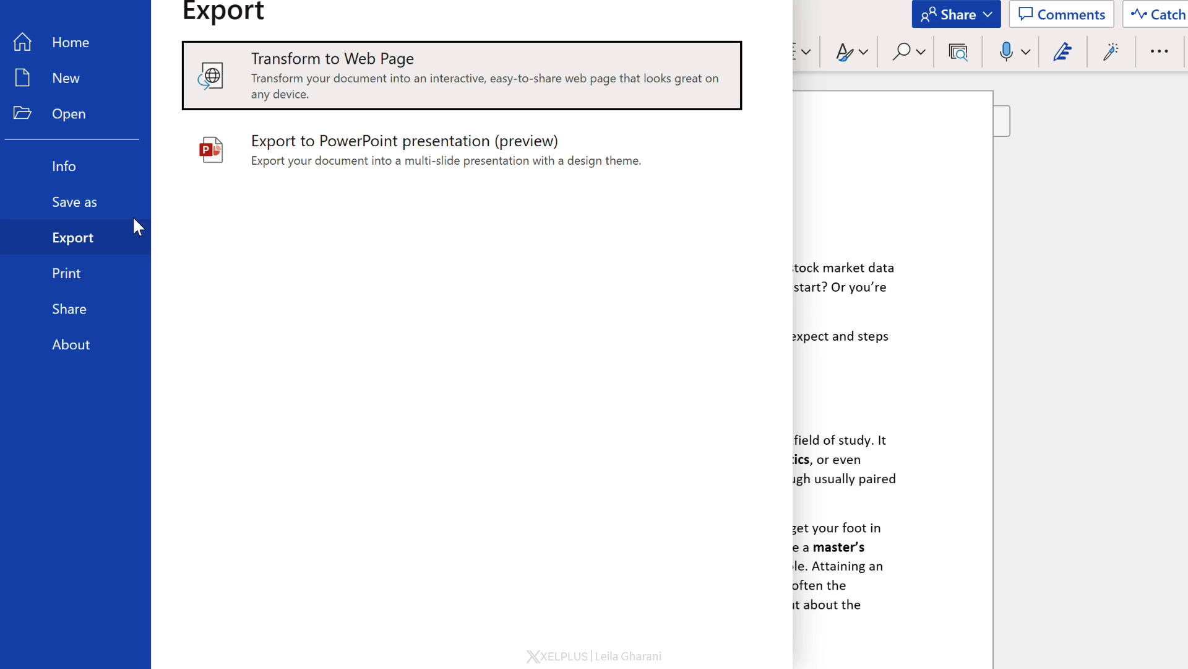
left_click(351, 145)
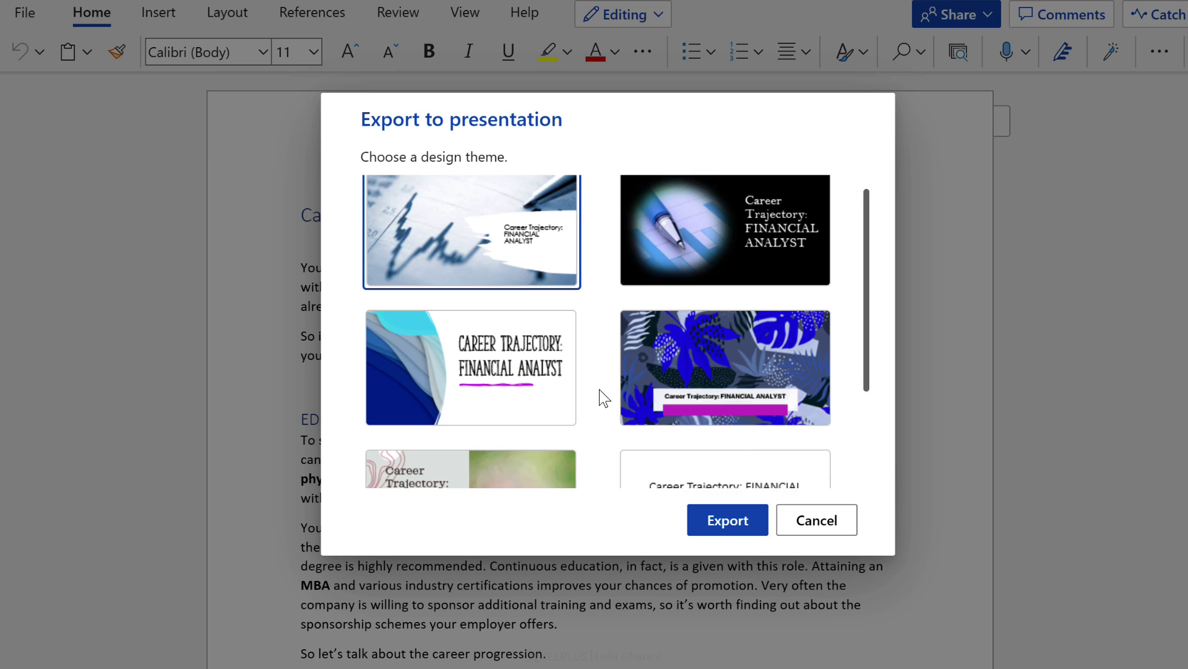
Browse more design themes and export with the first pen-and-stock-chart theme.
scroll(599, 389, "down", 3)
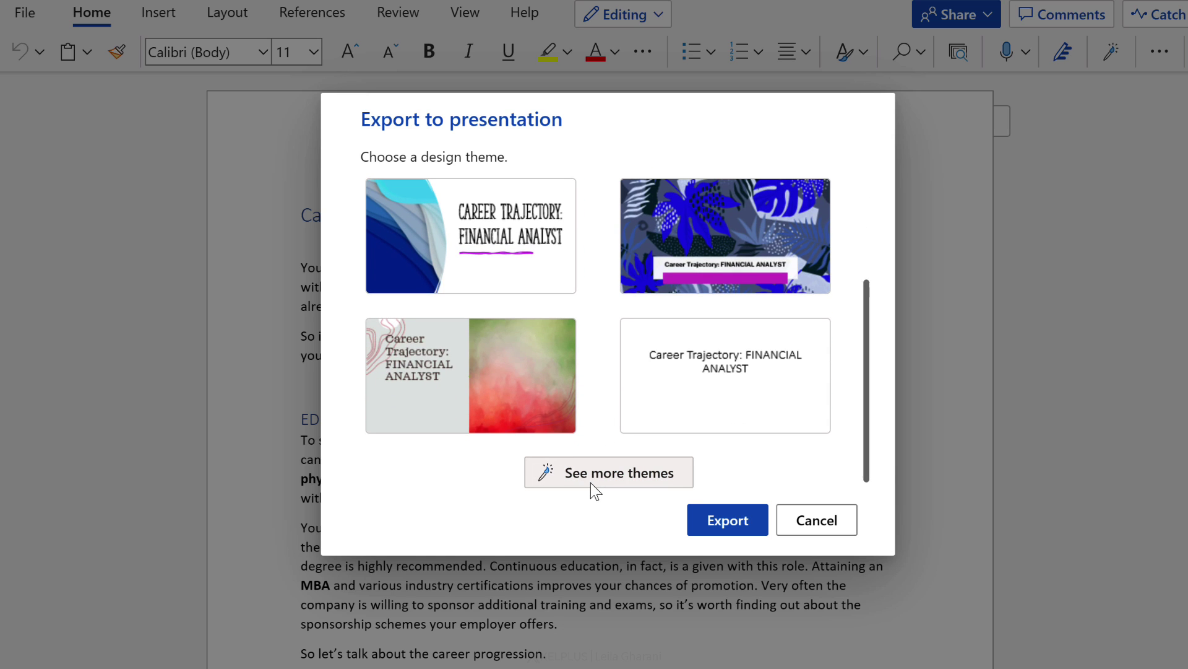
left_click(590, 479)
scroll(590, 482, "down", 3)
scroll(581, 449, "down", 3)
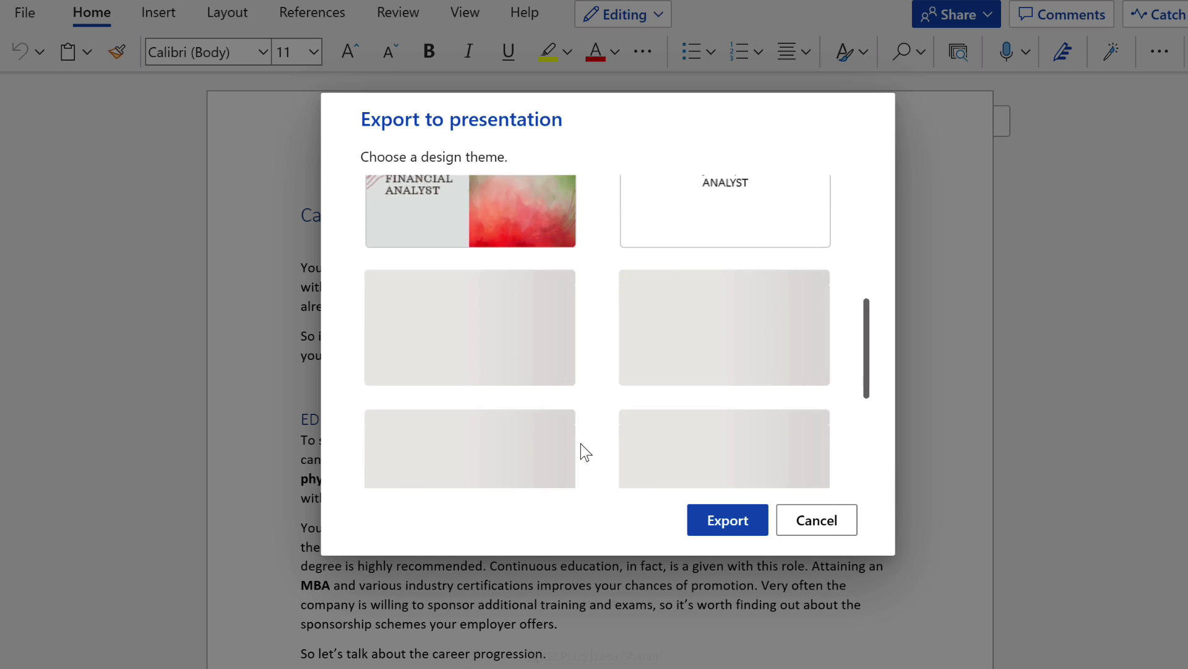
scroll(581, 449, "down", 3)
scroll(592, 406, "down", 2)
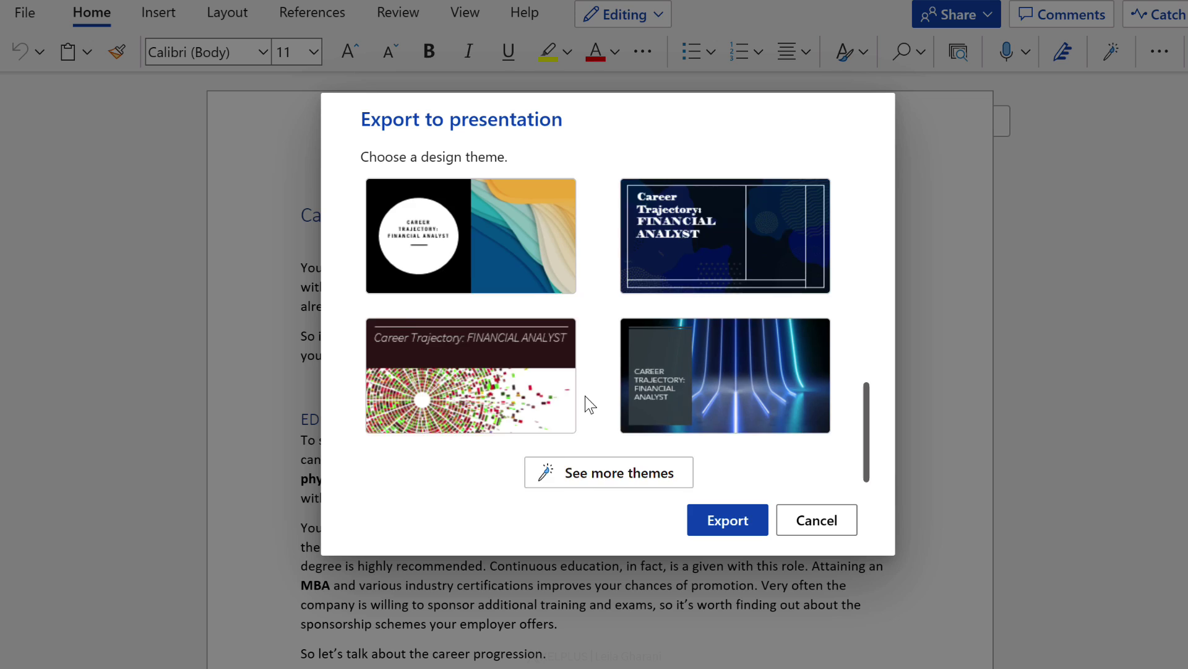
scroll(588, 406, "up", 5)
scroll(588, 405, "up", 5)
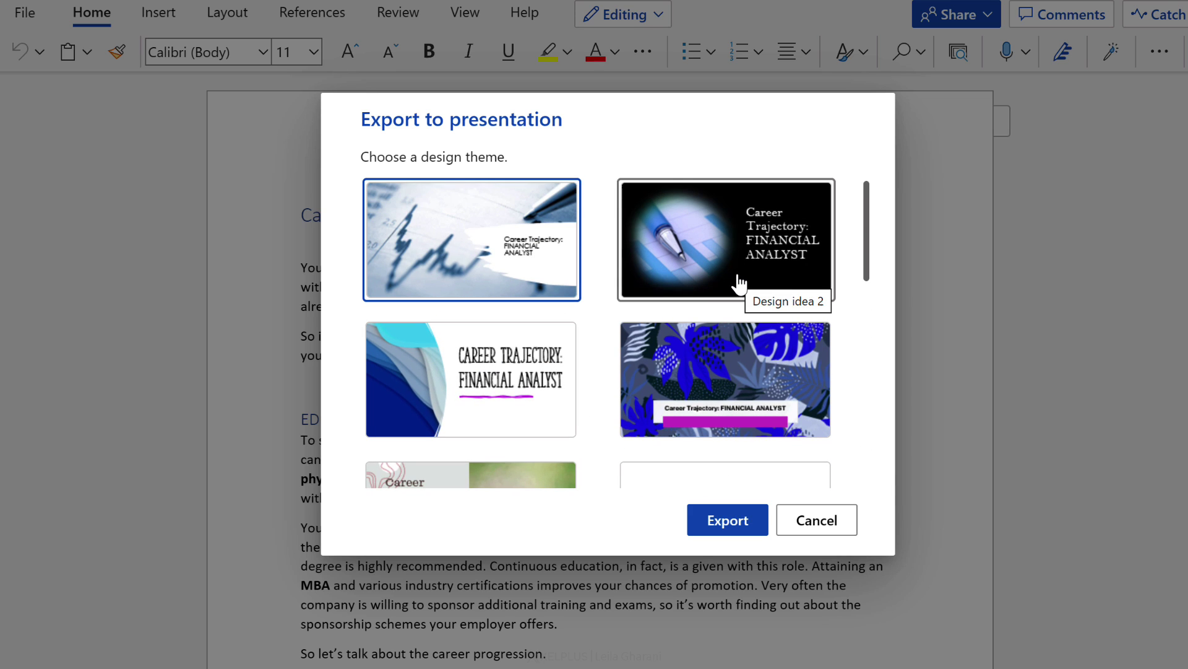
left_click(711, 527)
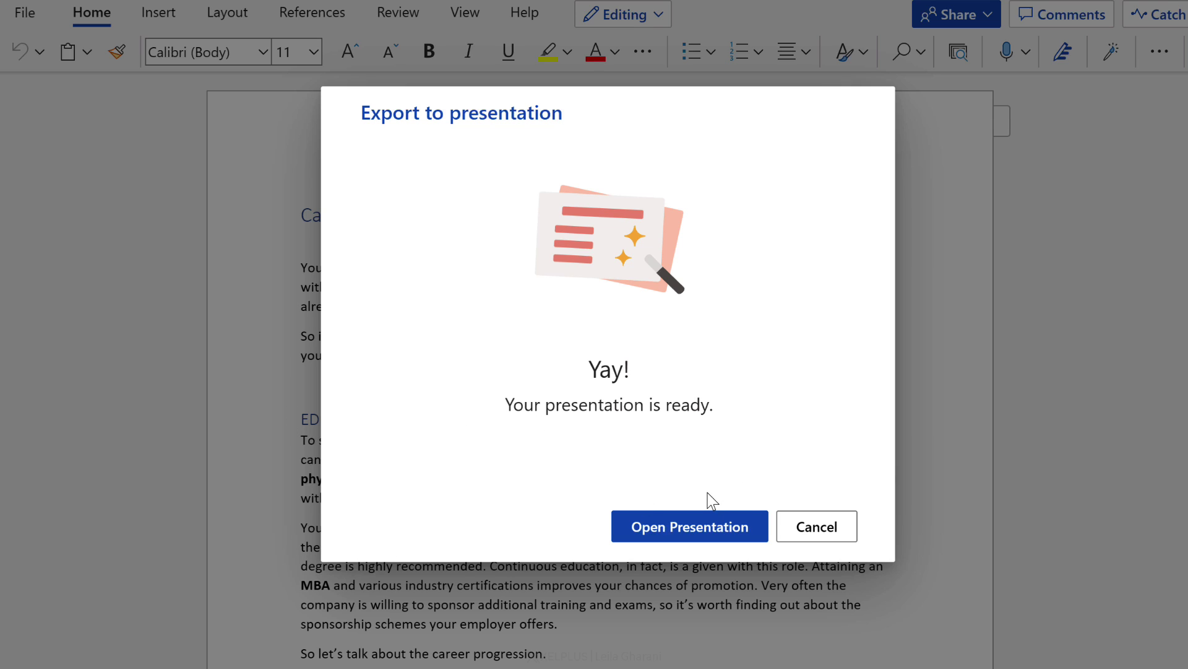
Open the exported presentation and inspect the EDUCATION/DEGREE slide's three-box graphic and icons.
left_click(693, 532)
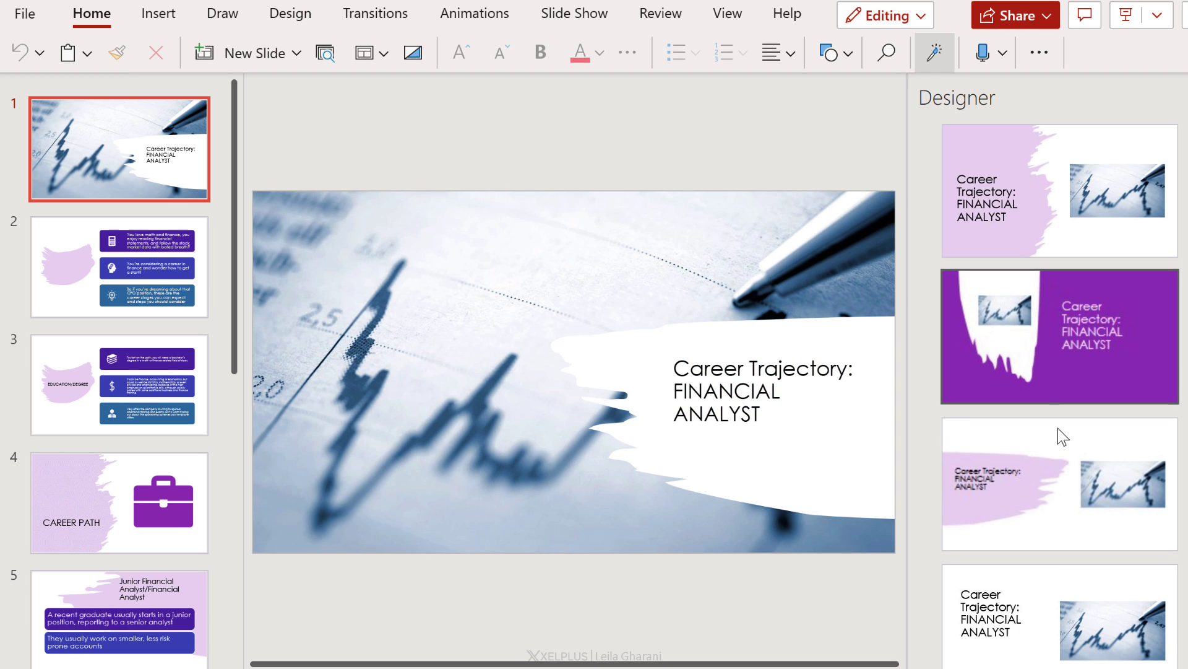
scroll(1043, 522, "down", 5)
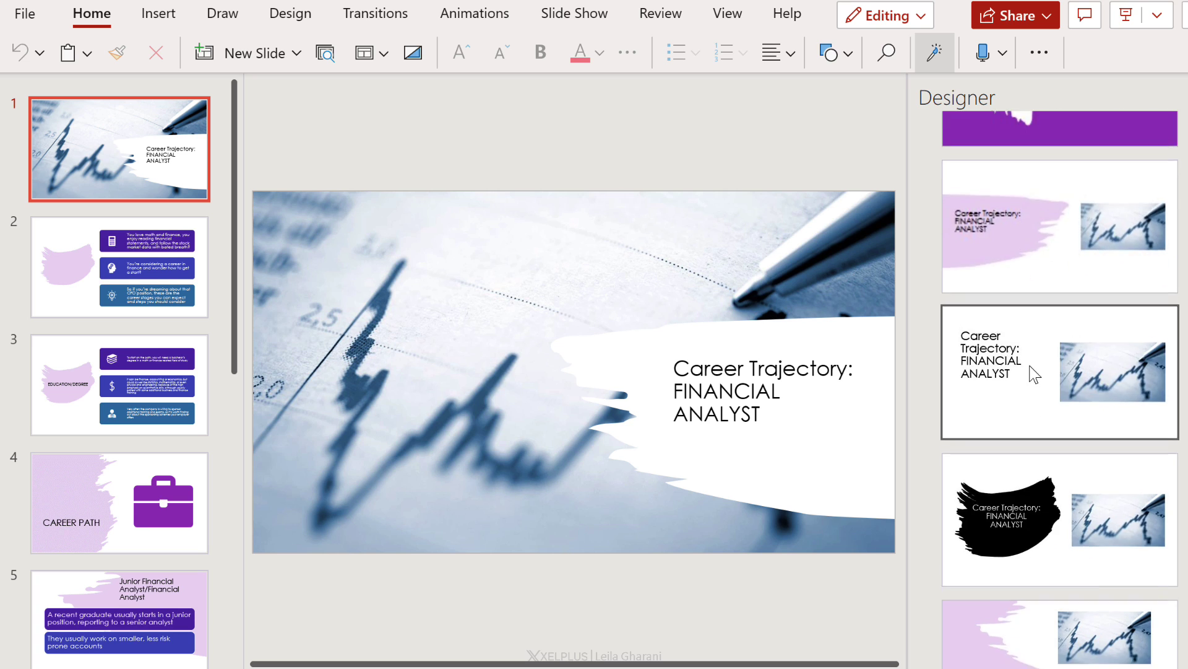
left_click(183, 361)
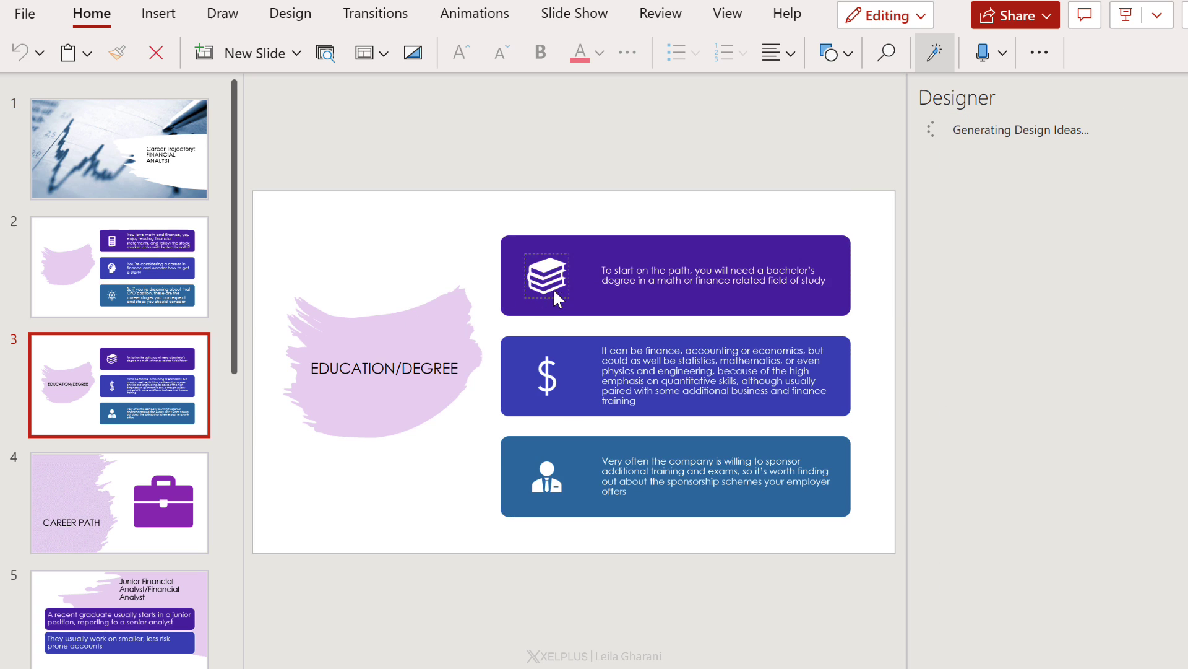
left_click(624, 433)
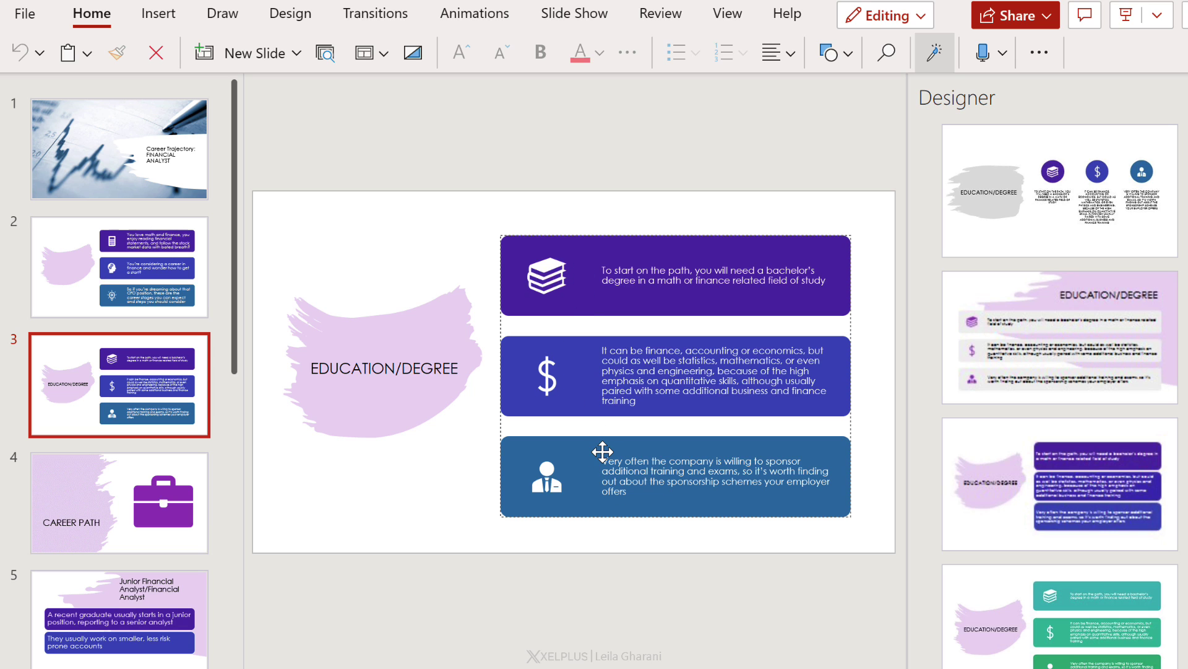
left_click(564, 474)
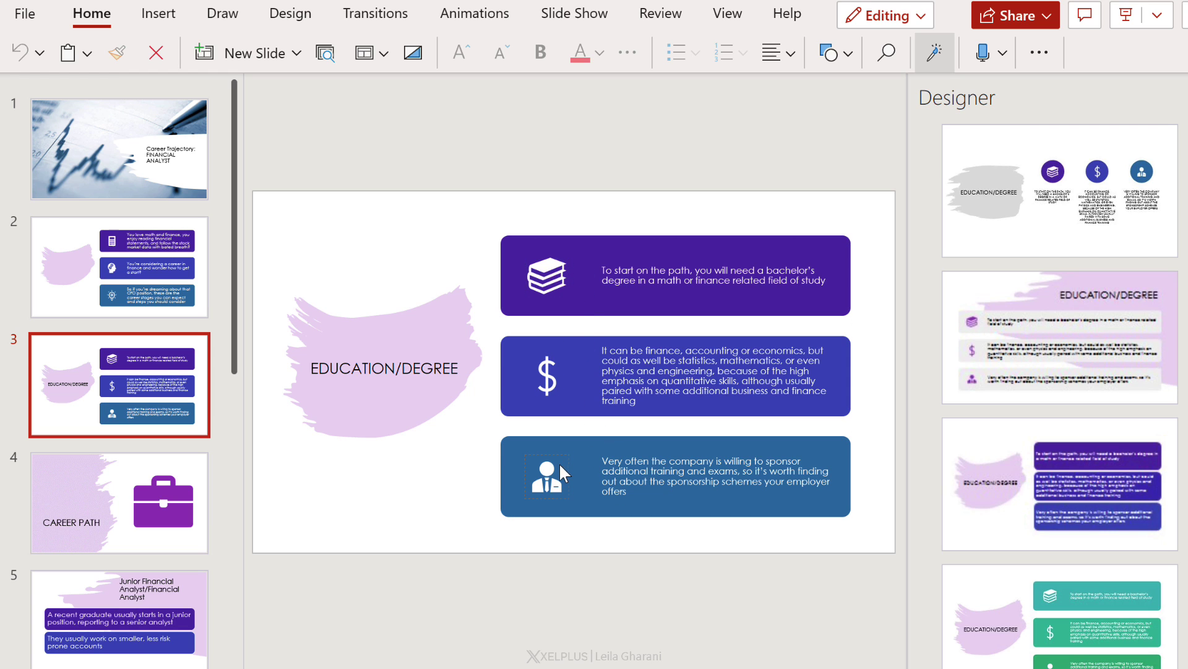
left_click(582, 393)
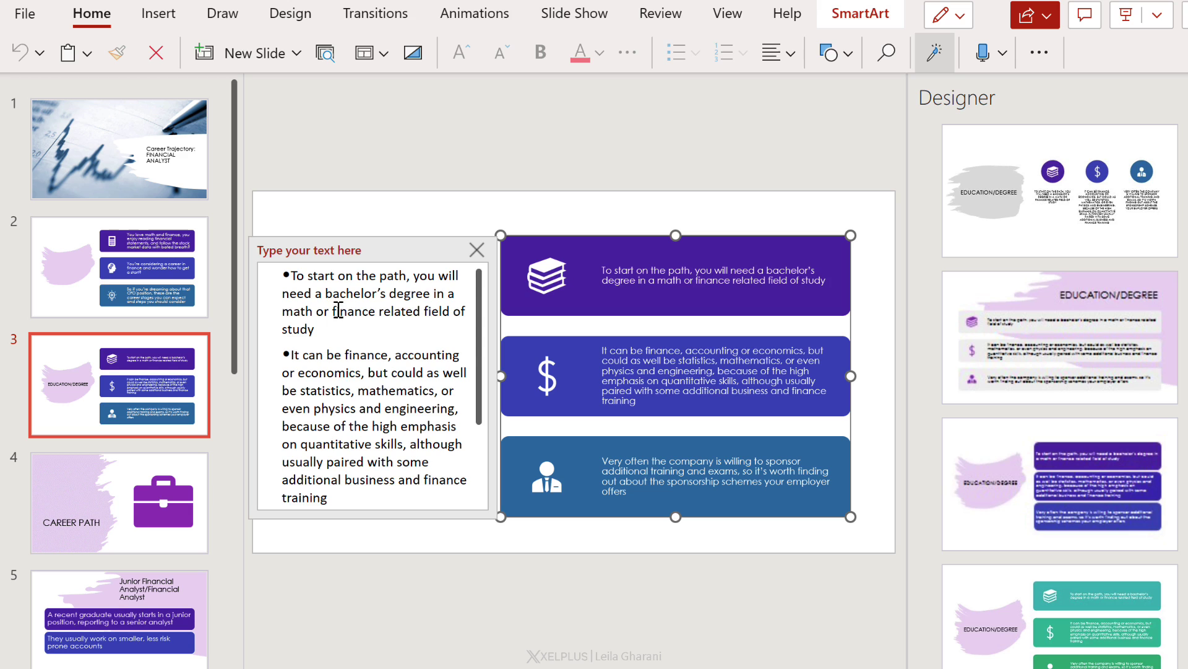
left_click_drag(529, 291, 624, 284)
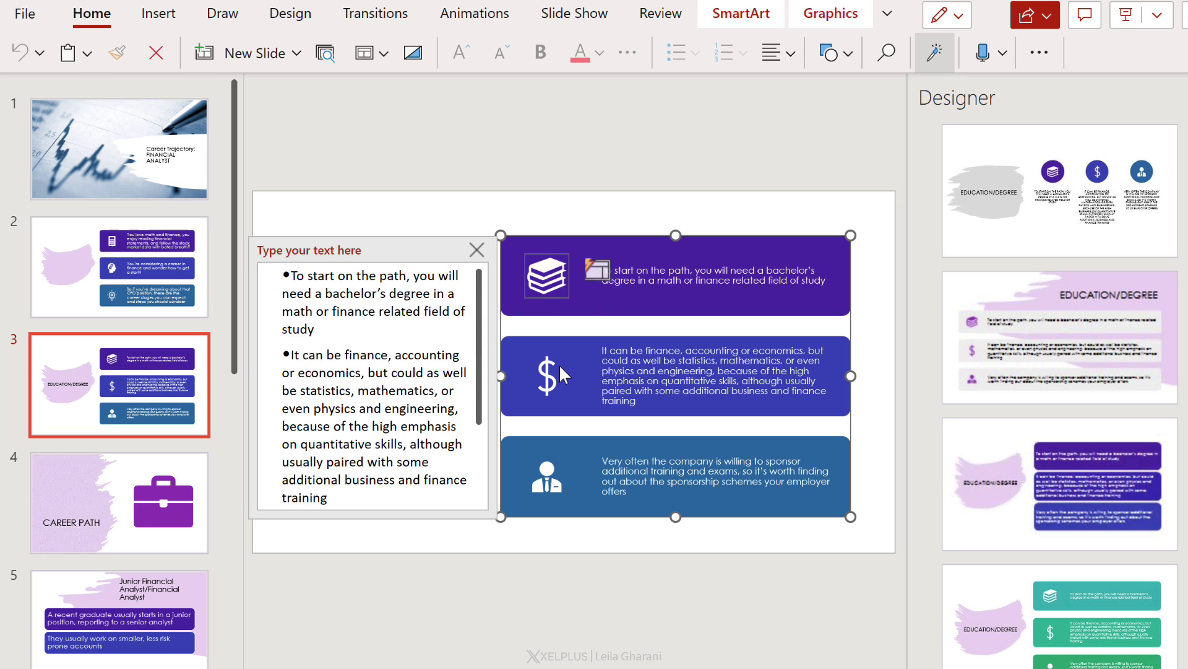
left_click(465, 211)
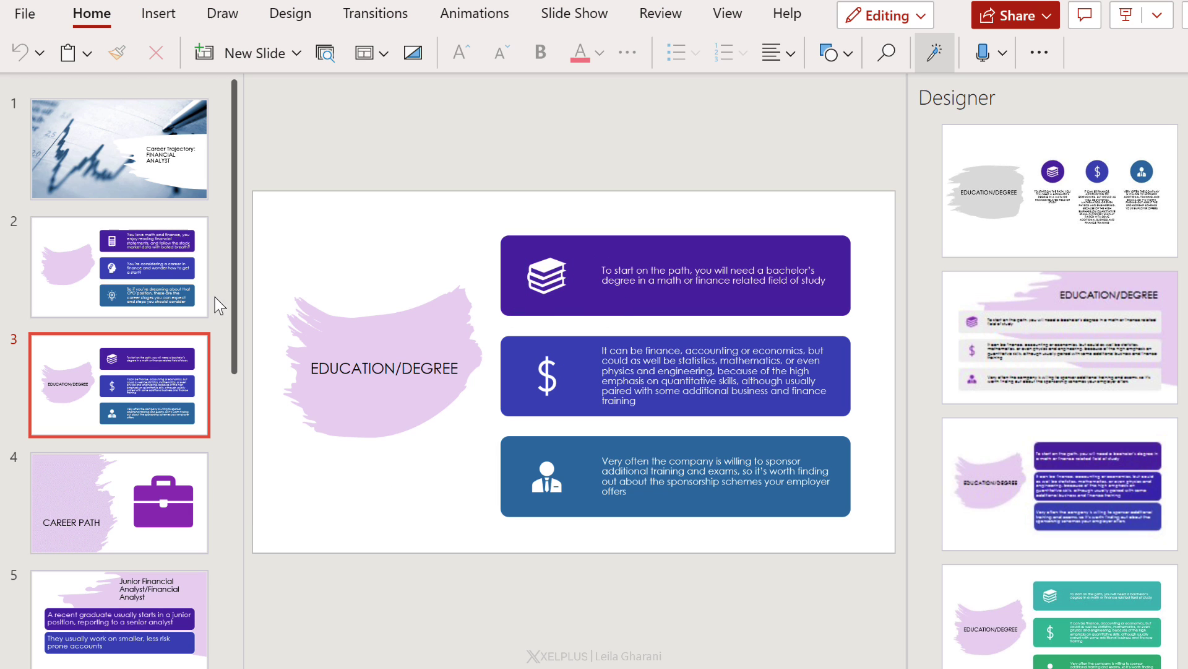
Review the CAREER PATH and Financial Manager slides.
left_click(98, 494)
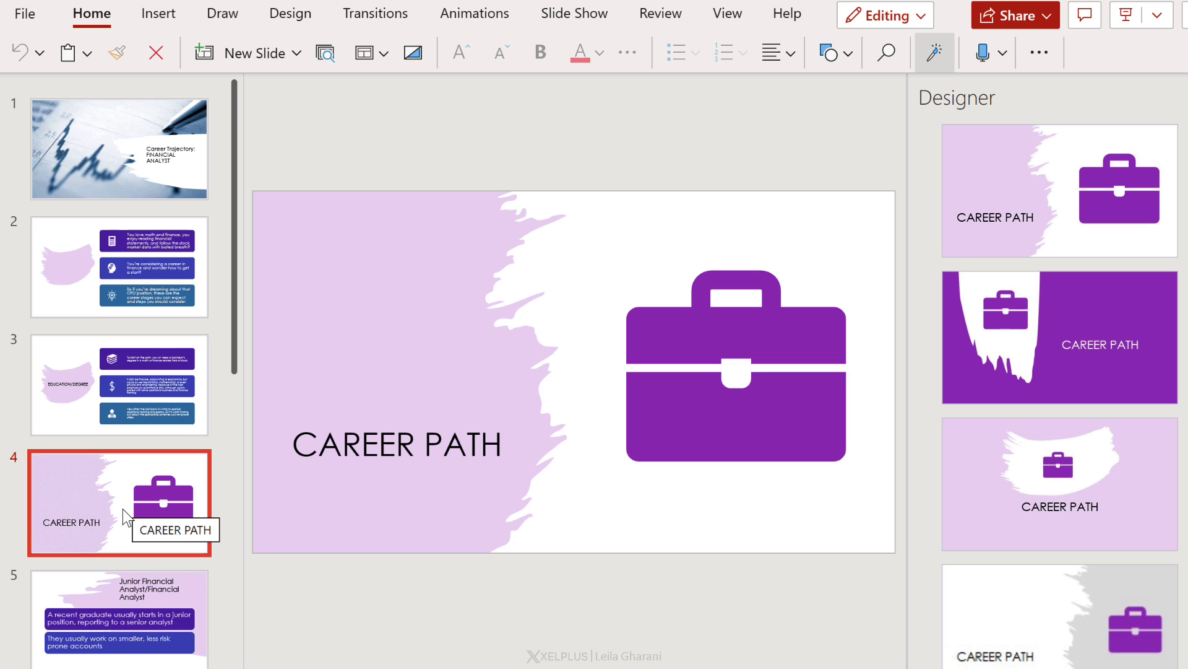
scroll(124, 515, "down", 2)
scroll(122, 515, "down", 2)
scroll(124, 517, "down", 2)
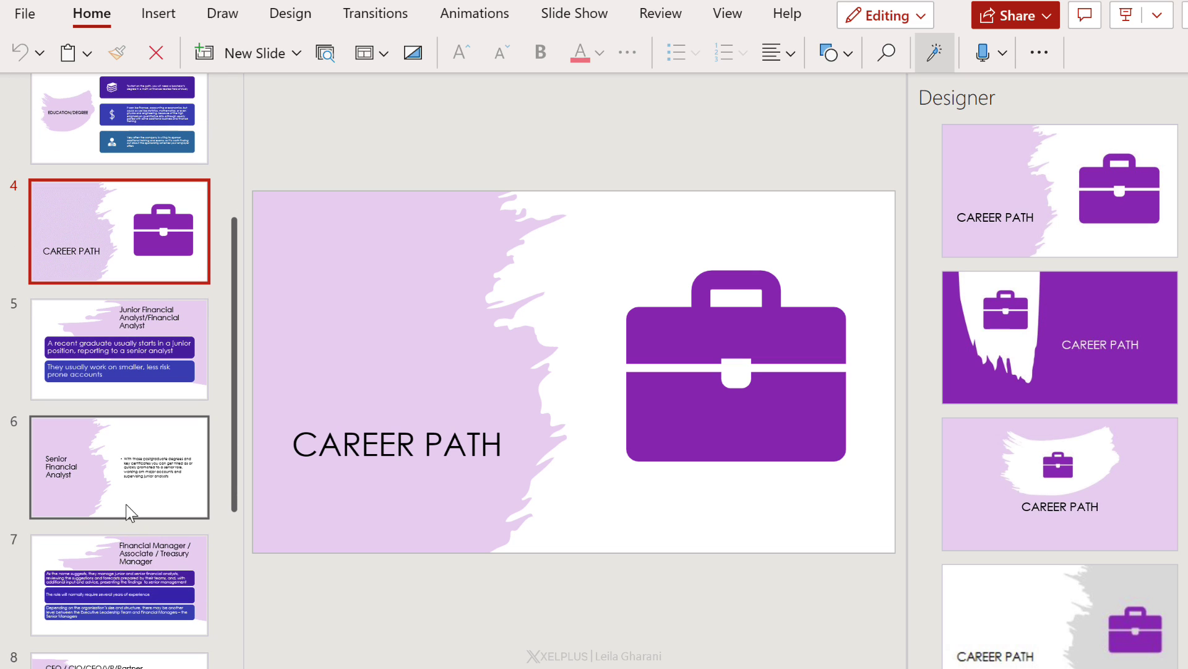
left_click(134, 590)
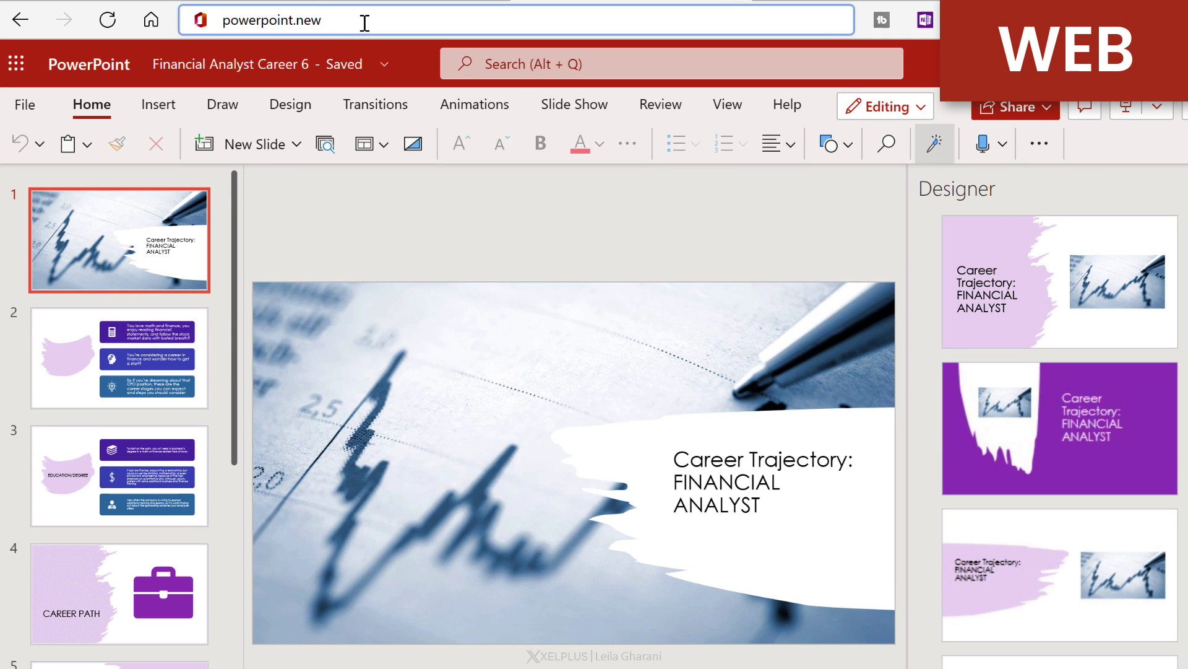
Create a blank deck titled 'Marketing Workshop' with the animated colourful-blob design idea.
key("Return")
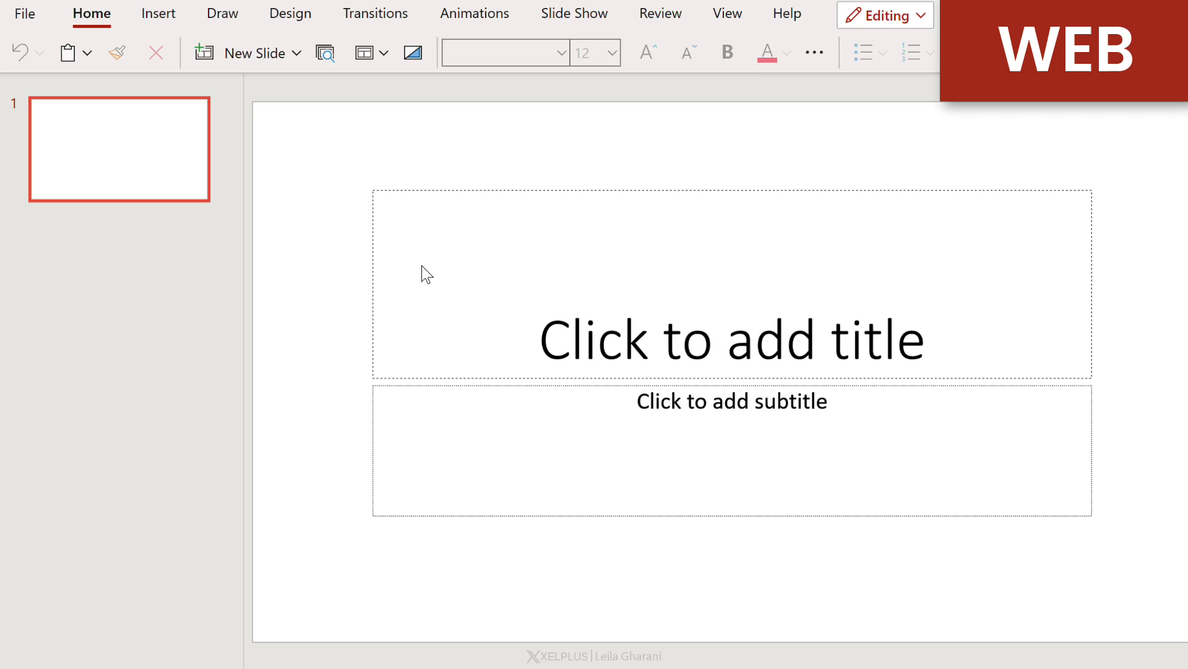
left_click(737, 351)
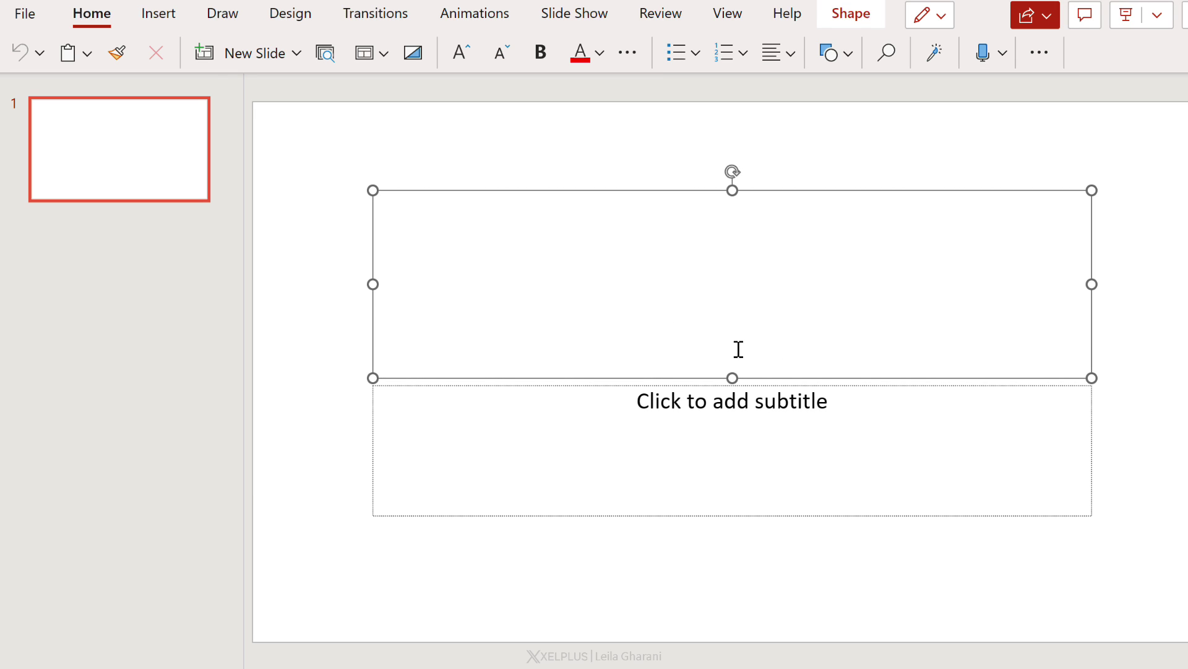
type("Marketing Wor")
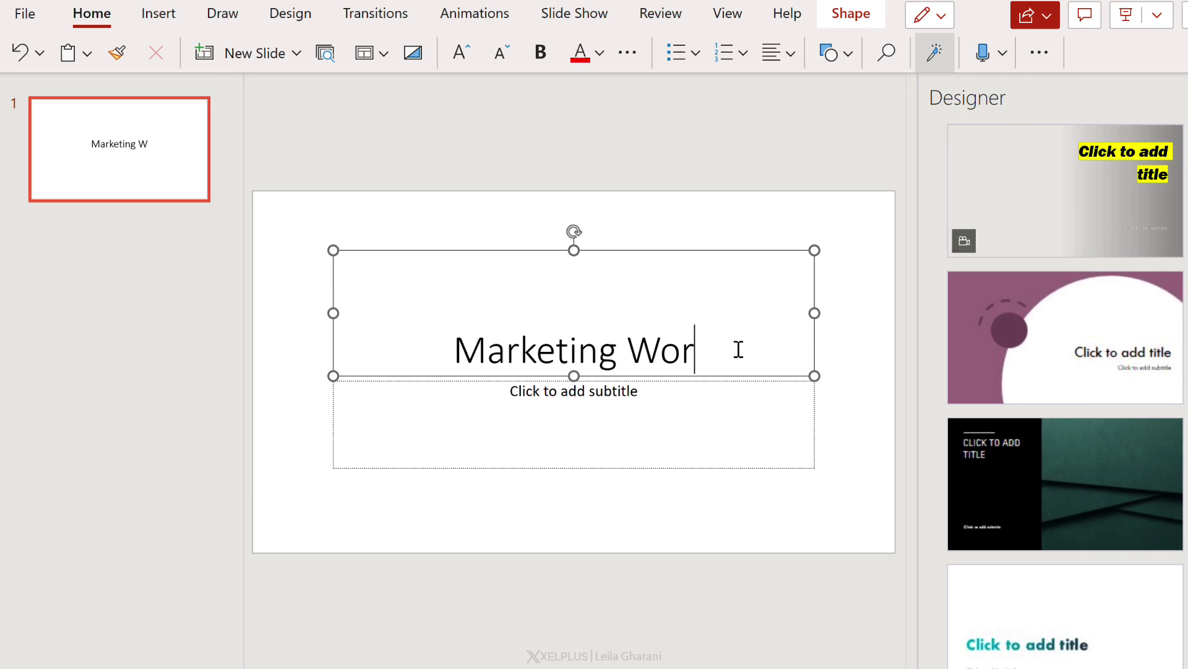
type("kshop")
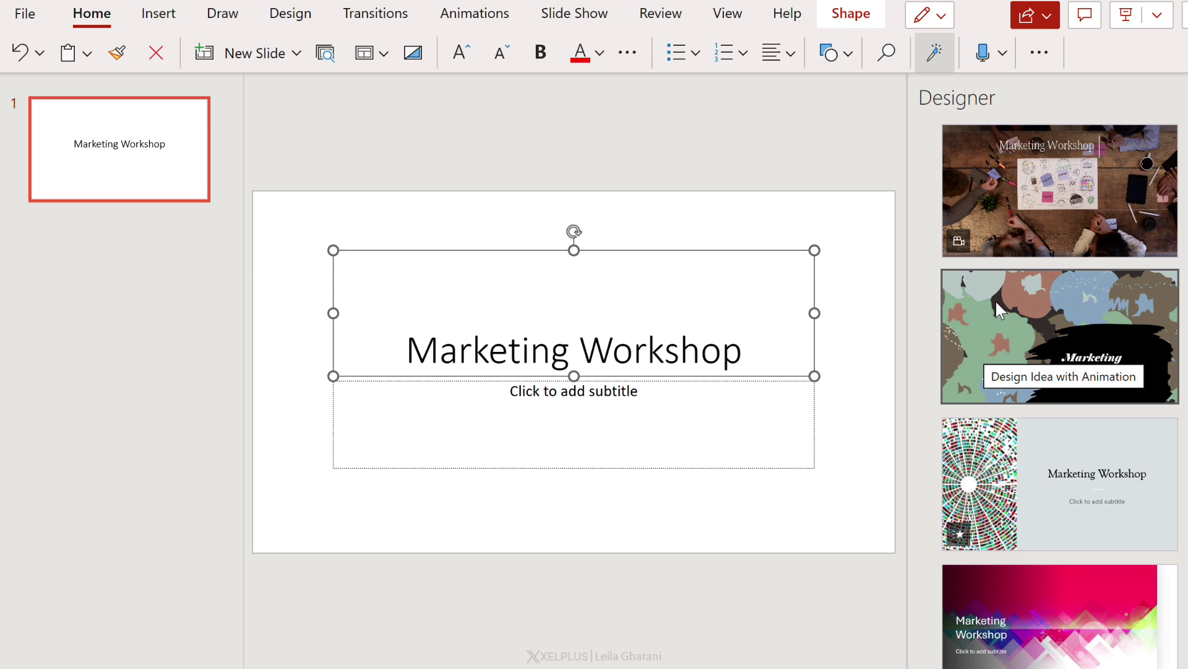
left_click(1014, 334)
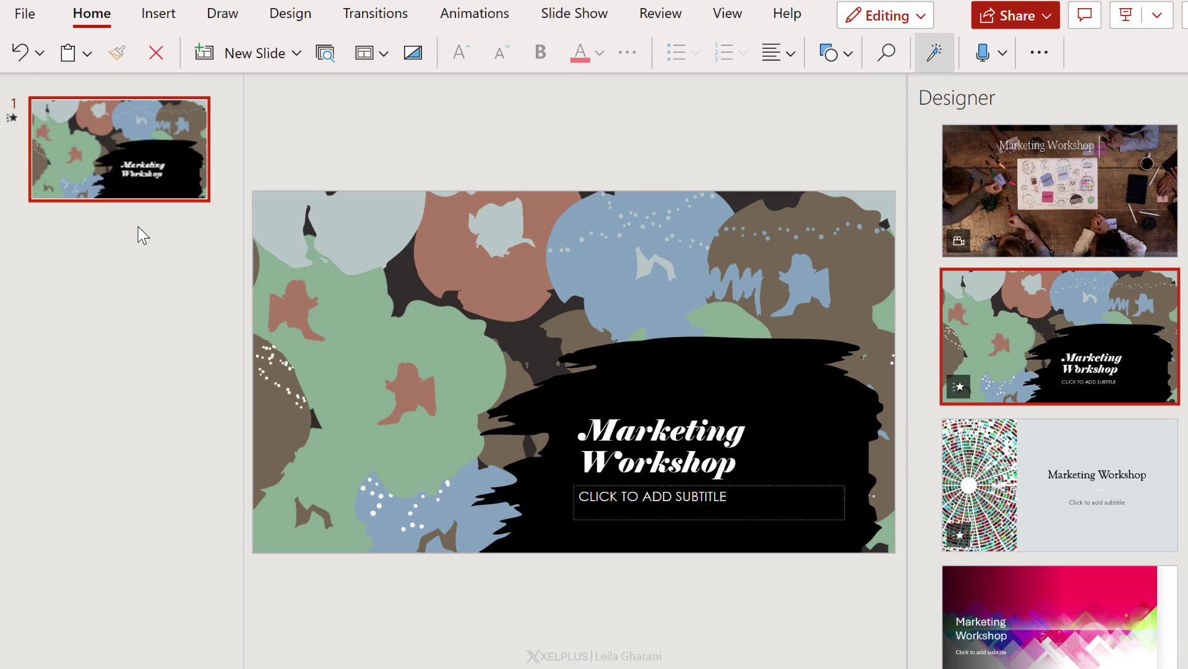
right_click(138, 229)
Add an Agenda slide listing Marketing, Risks, Brainstorming and Other Topics, then generate slides from it.
left_click(204, 320)
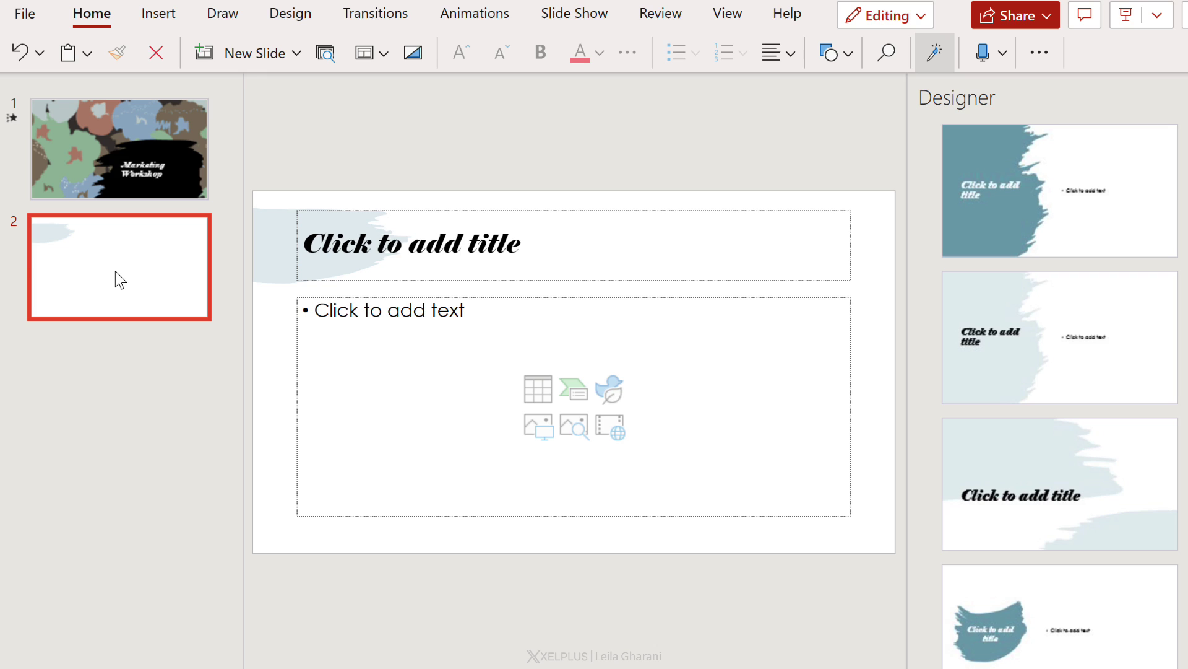
left_click(403, 250)
type("Agenda")
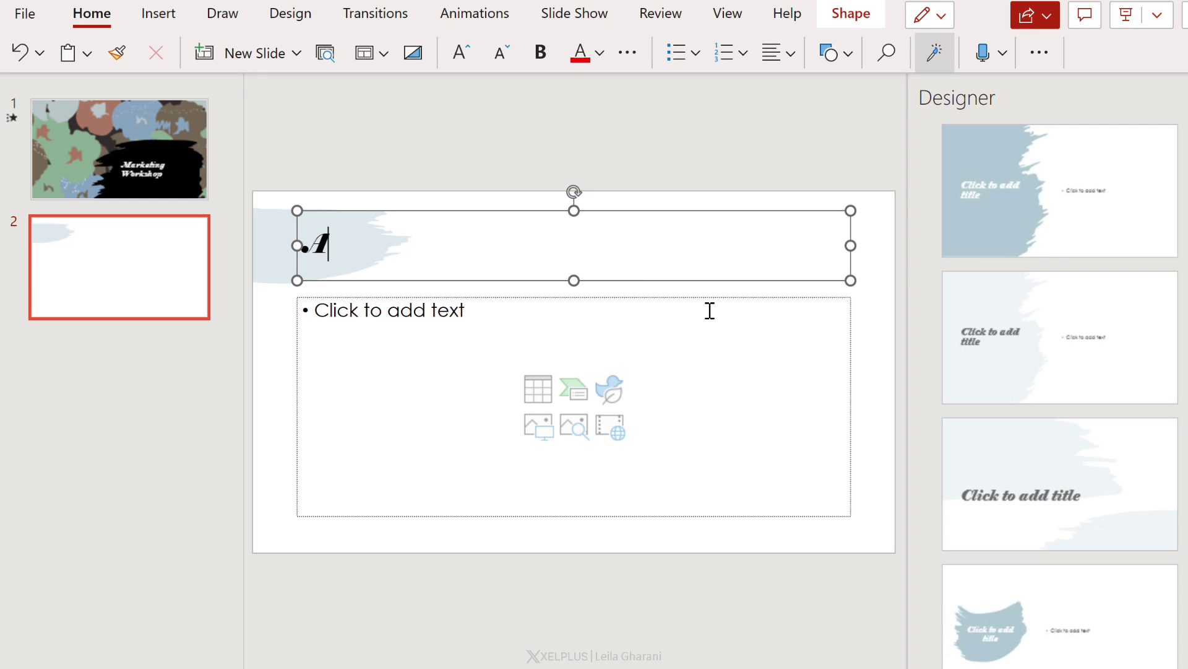
left_click(420, 315)
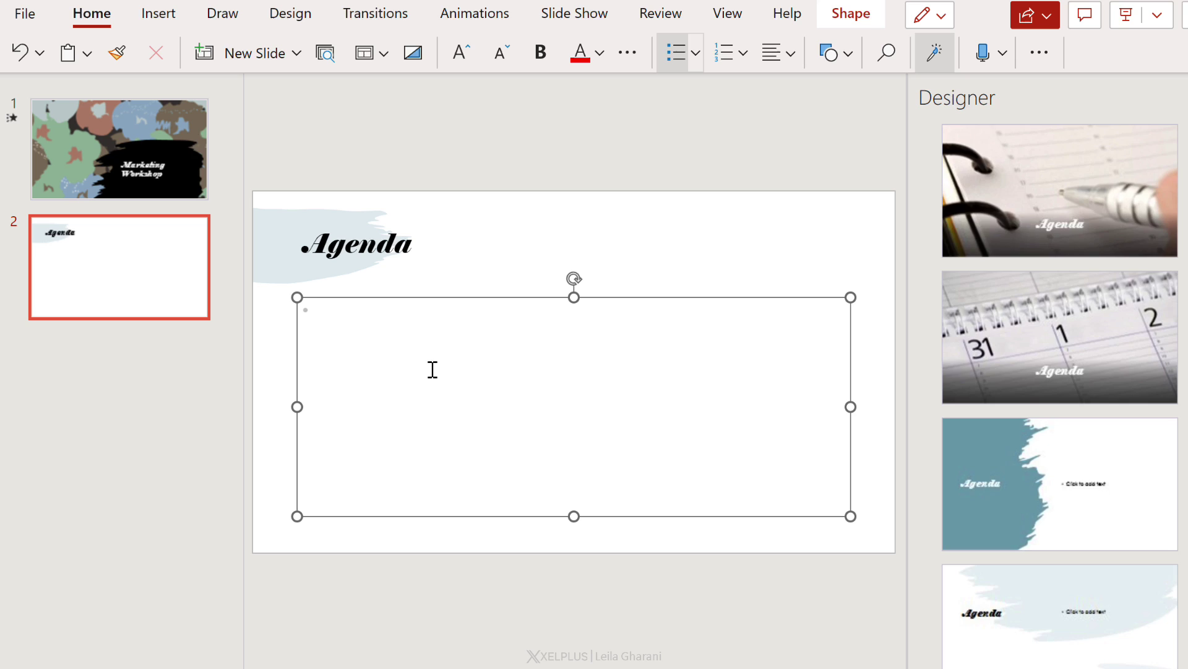
type("Marketing Pl")
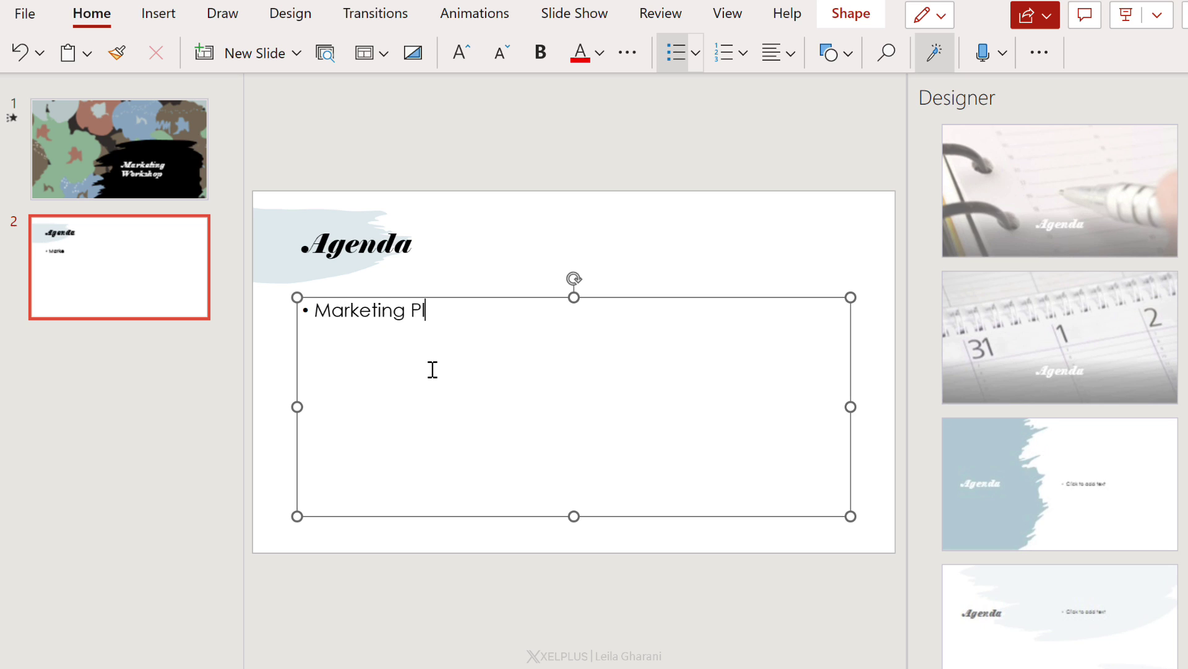
key("BackSpace")
key("BackSpace")
type("Risks")
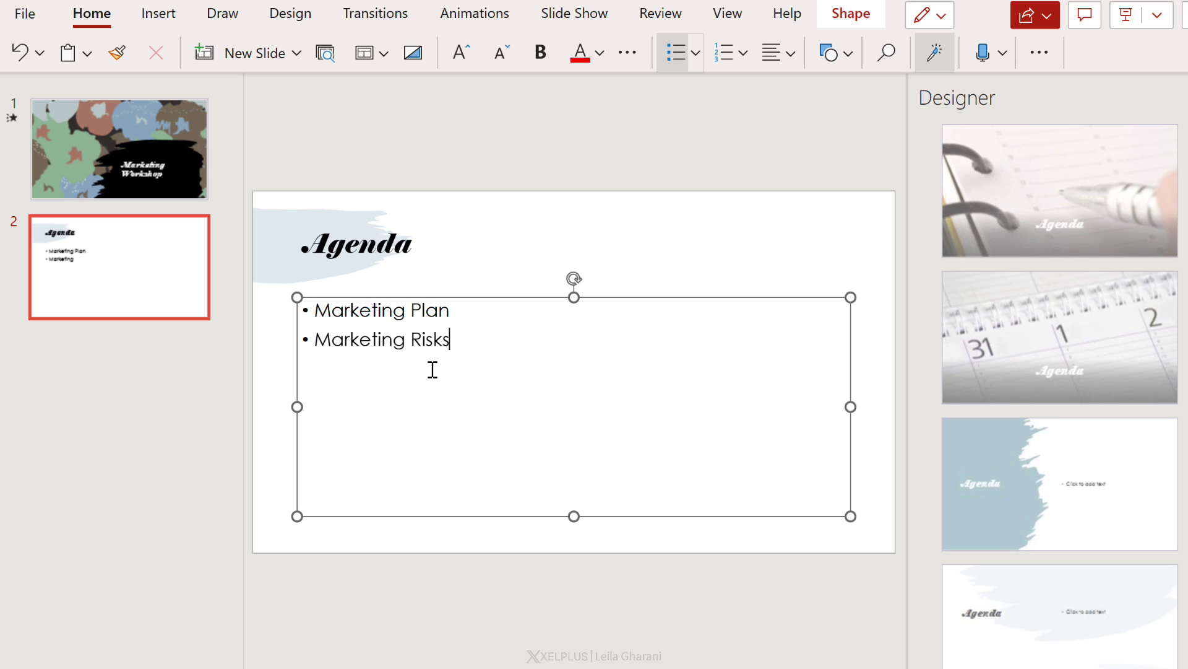
type(" Brainstorming")
key("Return")
type("Other ")
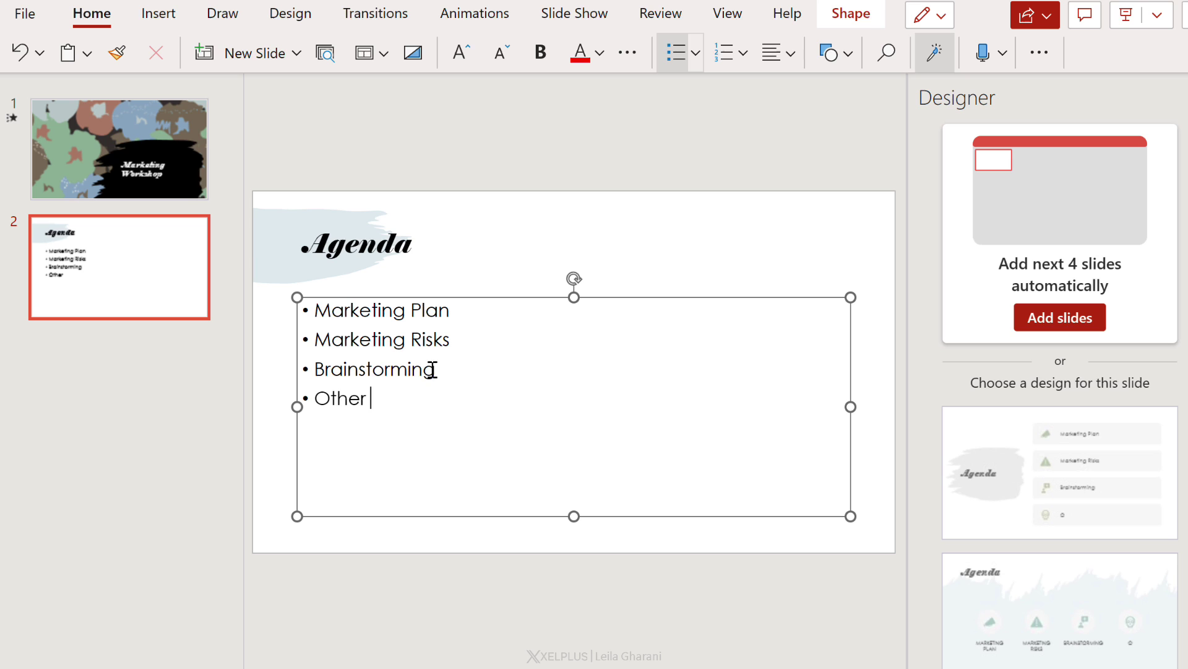
type("Topics")
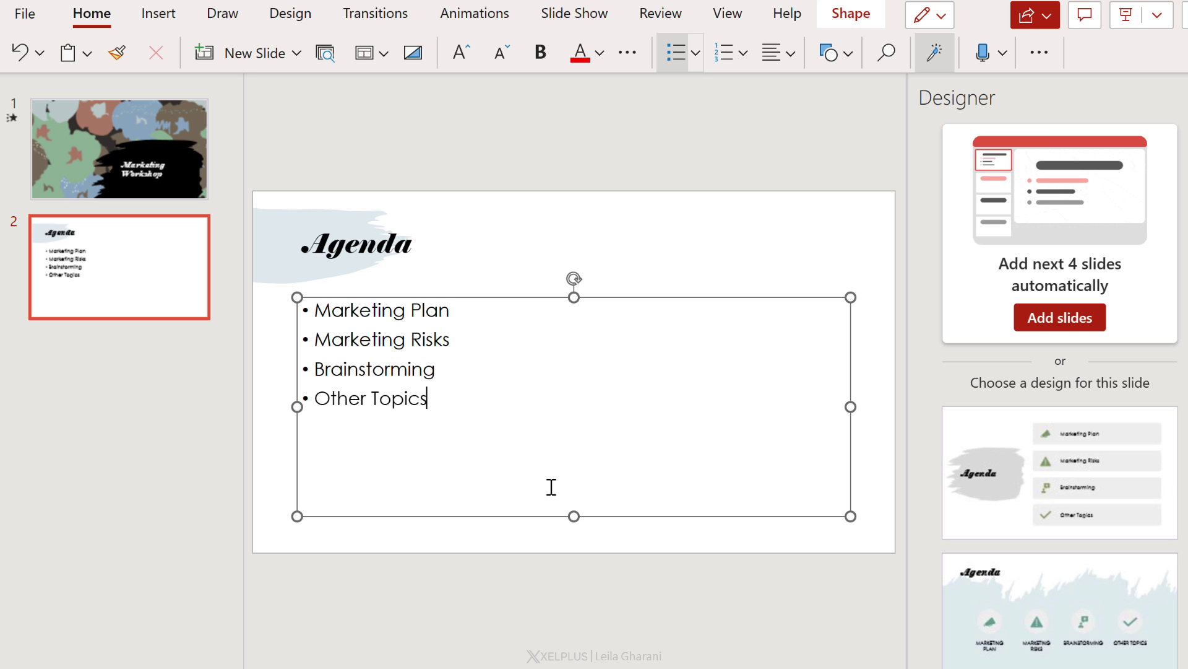
left_click(1054, 318)
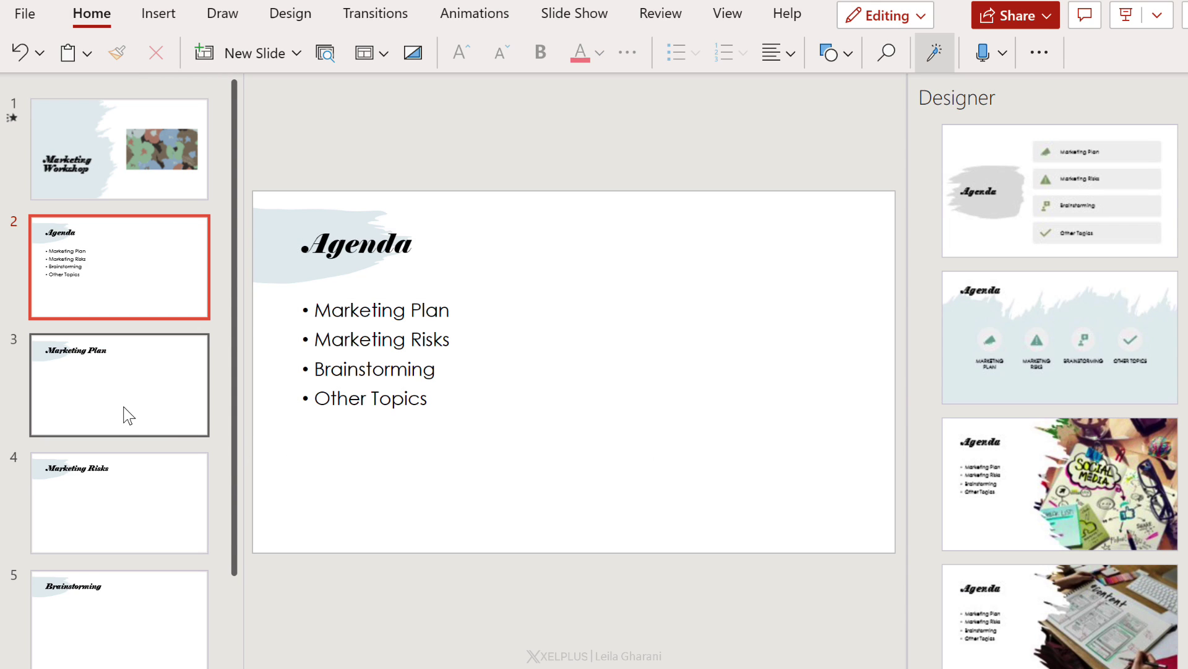
Go to slide 3, the Marketing Plan slide with four teal rounded boxes.
left_click(124, 409)
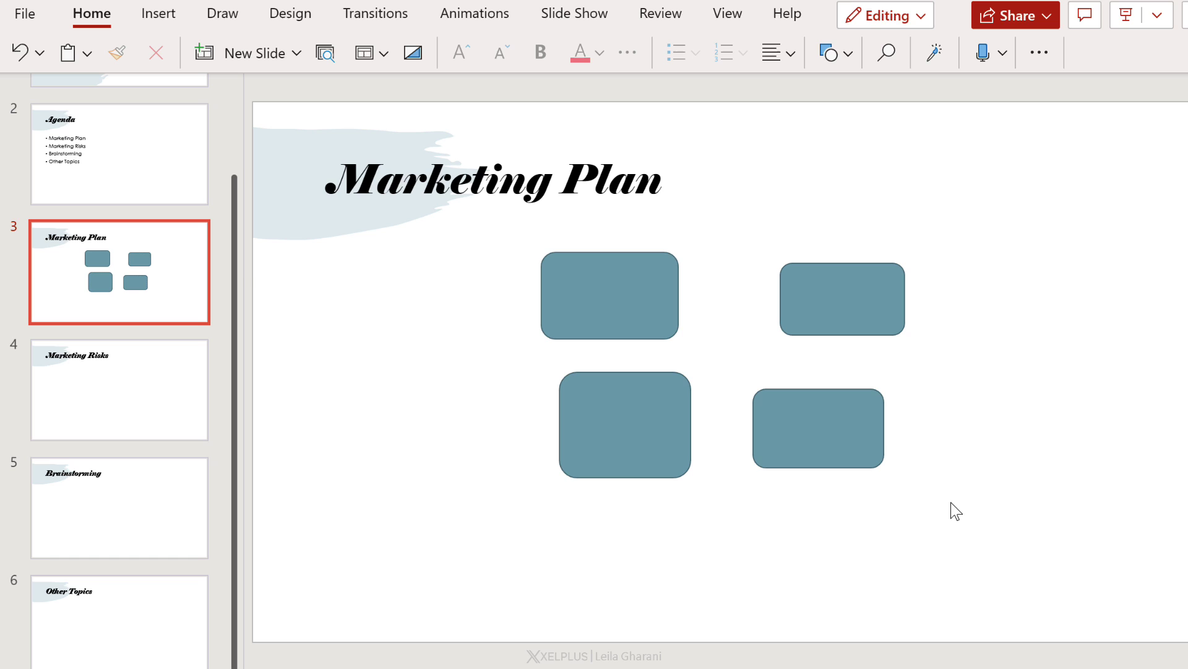
Auto Fix the four Marketing Plan boxes into an evenly aligned grid.
left_click_drag(587, 448, 484, 221)
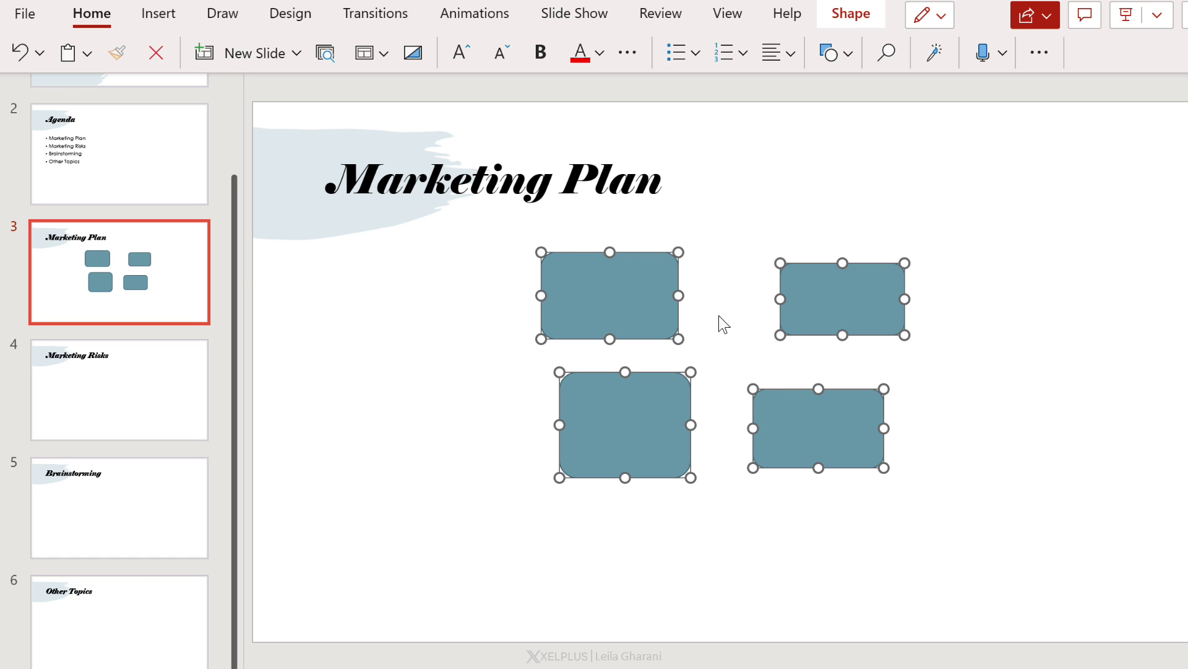
left_click(854, 14)
left_click(796, 52)
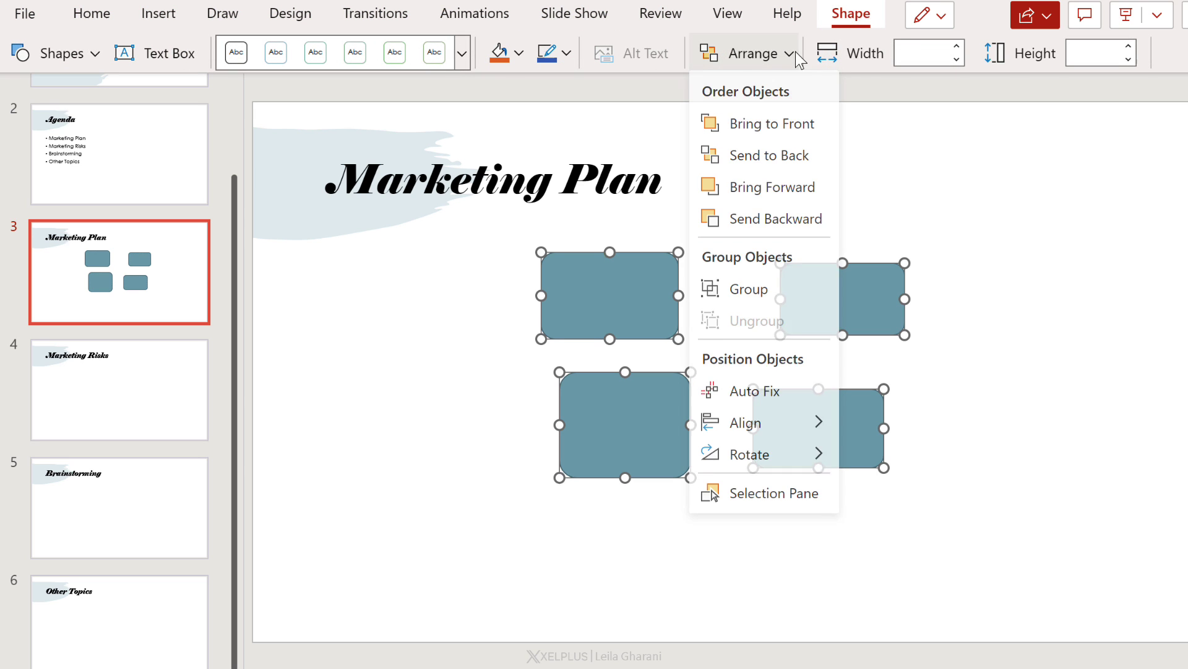
left_click(766, 391)
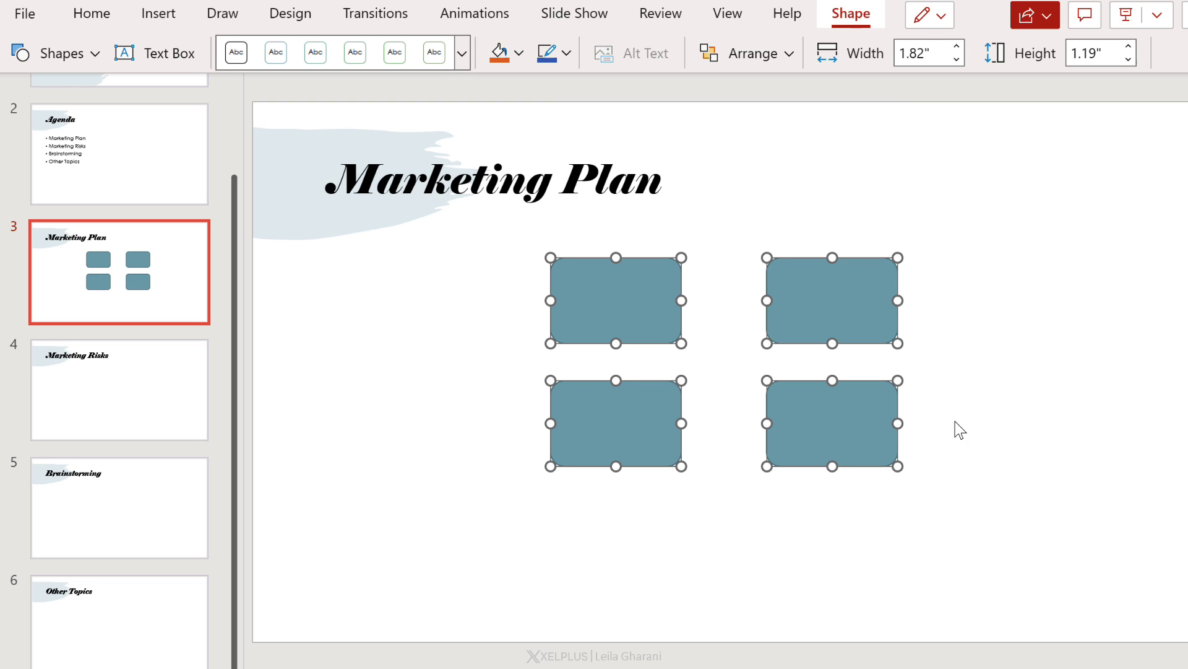
left_click(952, 451)
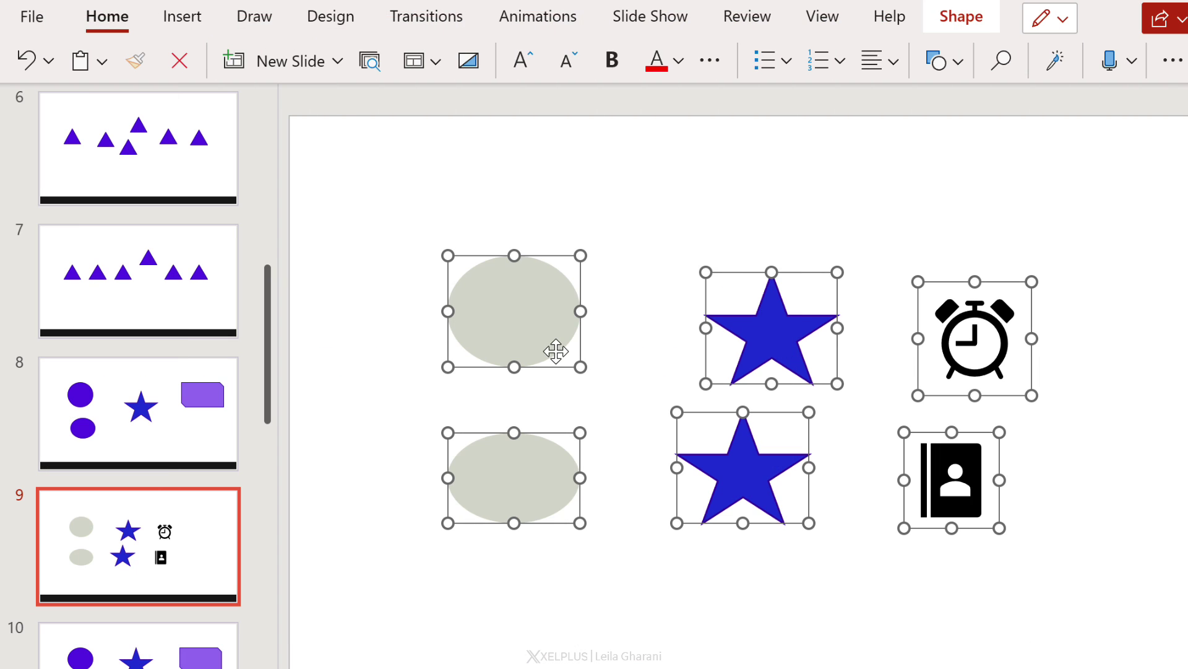
On the demo slide, Auto Fix the circles, stars and icons, then retry with overlapping shapes.
right_click(556, 351)
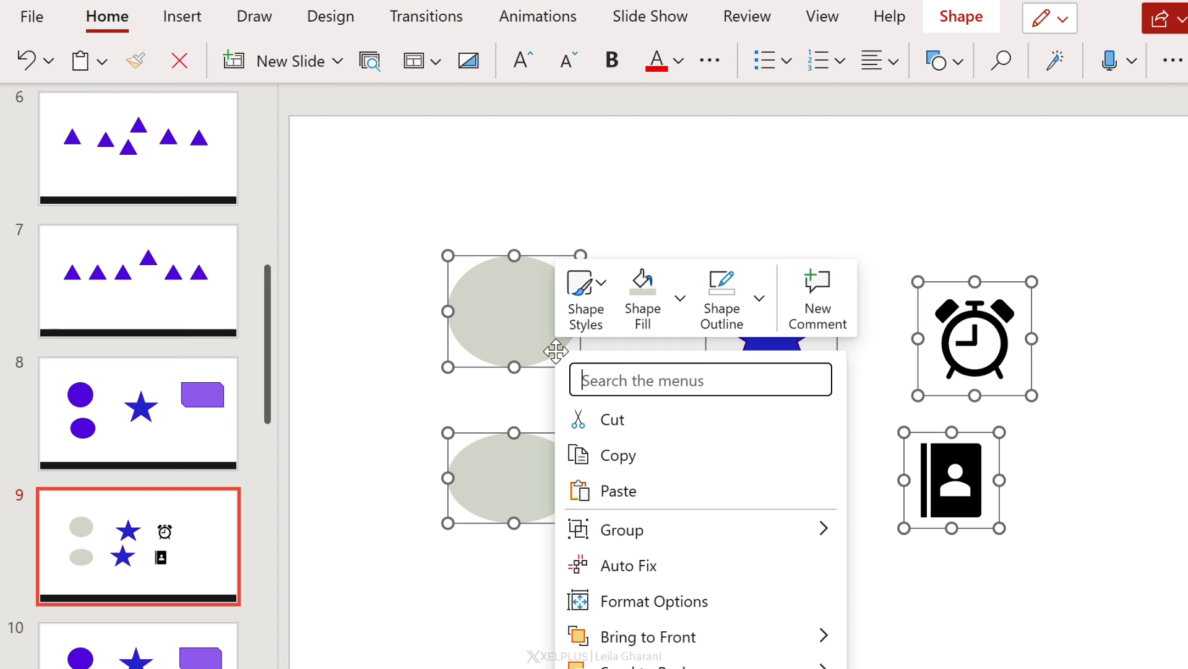
left_click(656, 565)
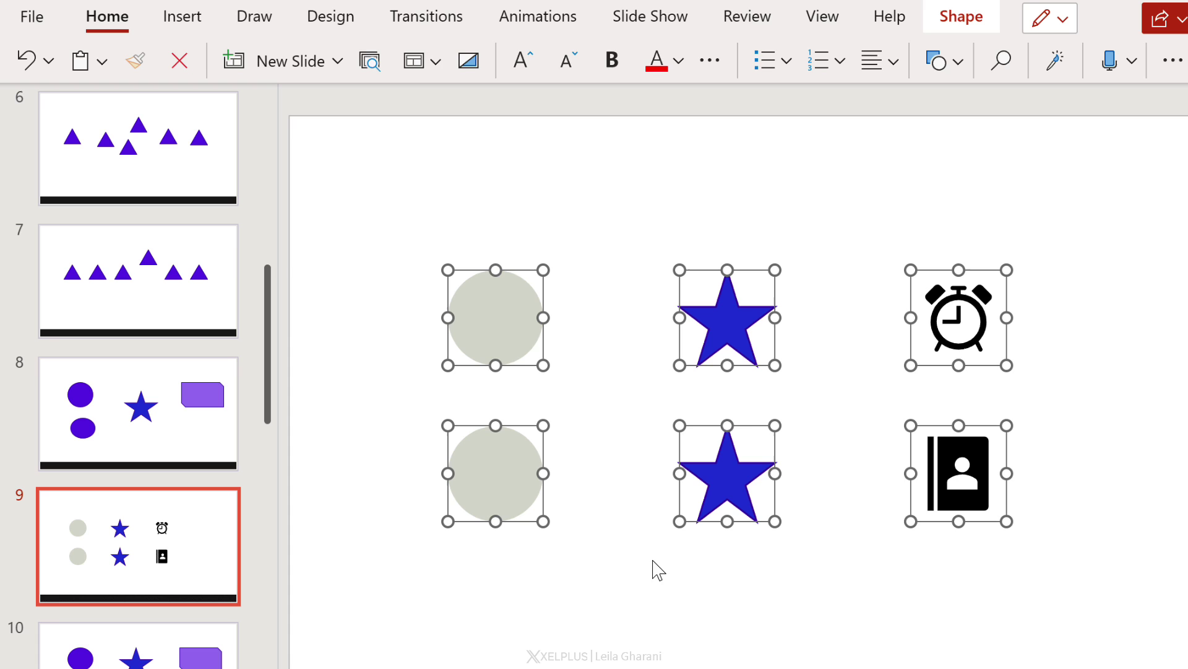
left_click(924, 342)
left_click_drag(924, 341, 459, 344)
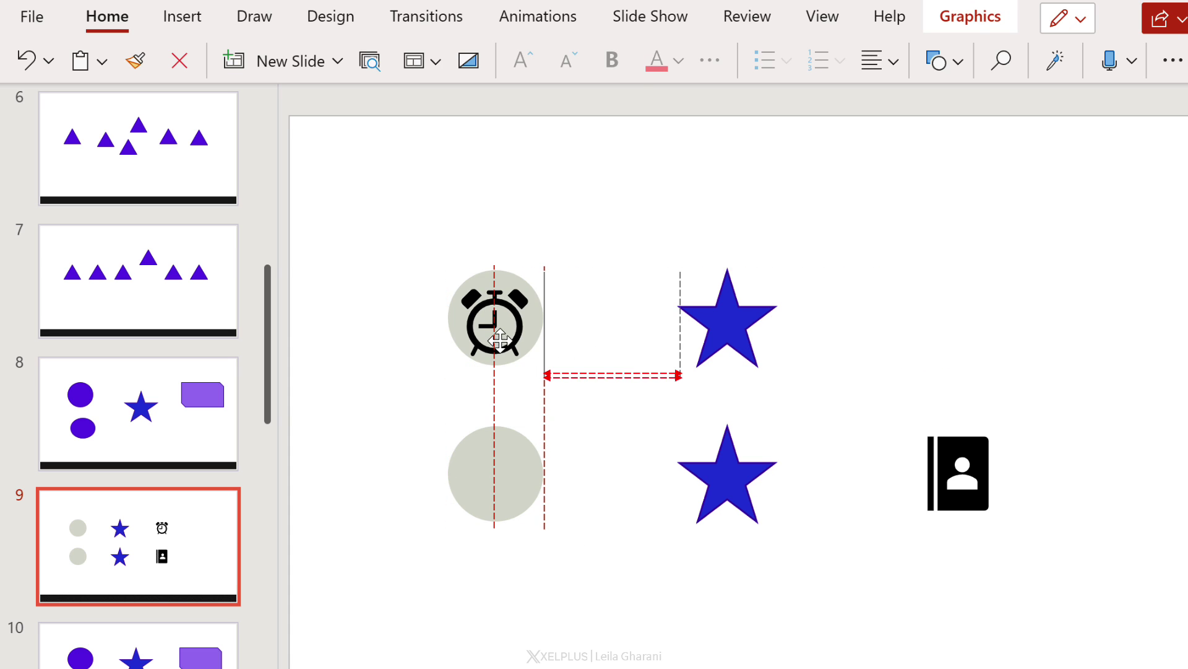
key("ctrl+a")
right_click(524, 334)
left_click(604, 560)
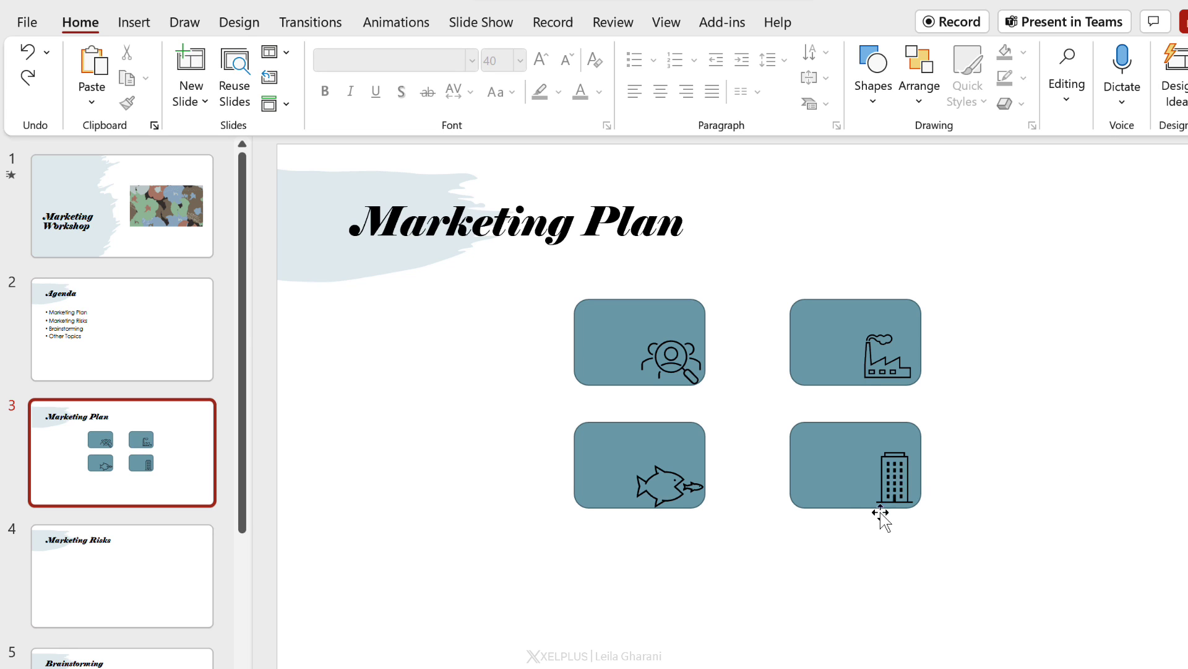
Try moving the people-search icon and selecting the slide title before locking.
left_click(622, 372)
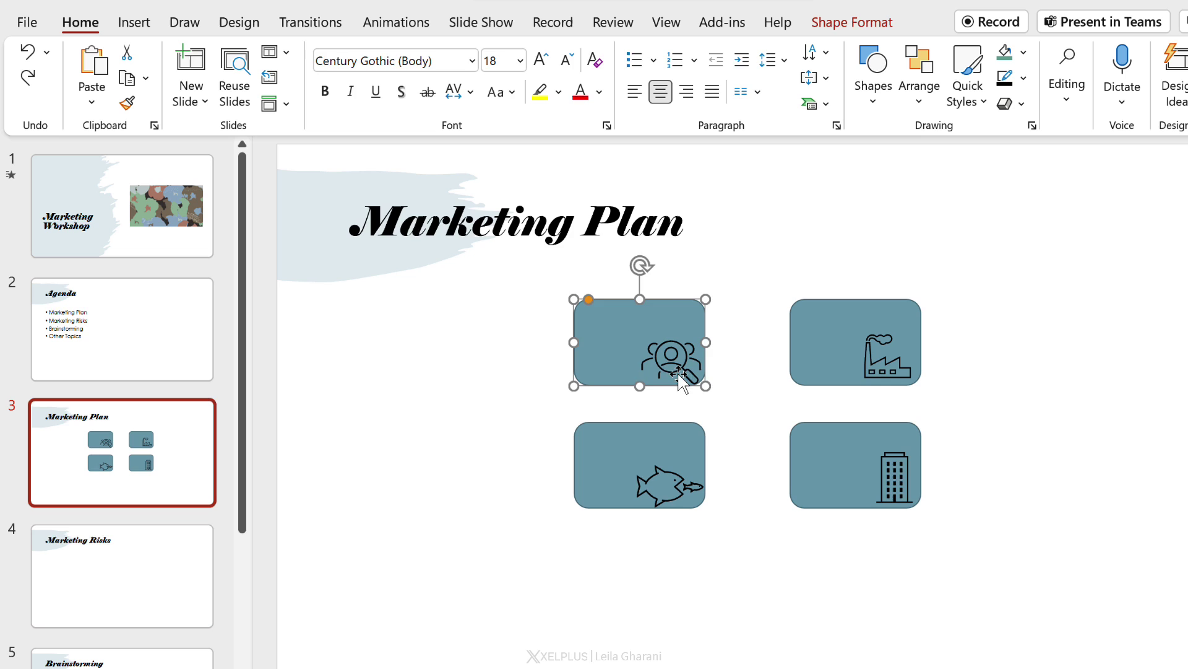
mouse_move(673, 365)
left_mouse_down()
mouse_move(687, 376)
mouse_move(662, 366)
left_mouse_up()
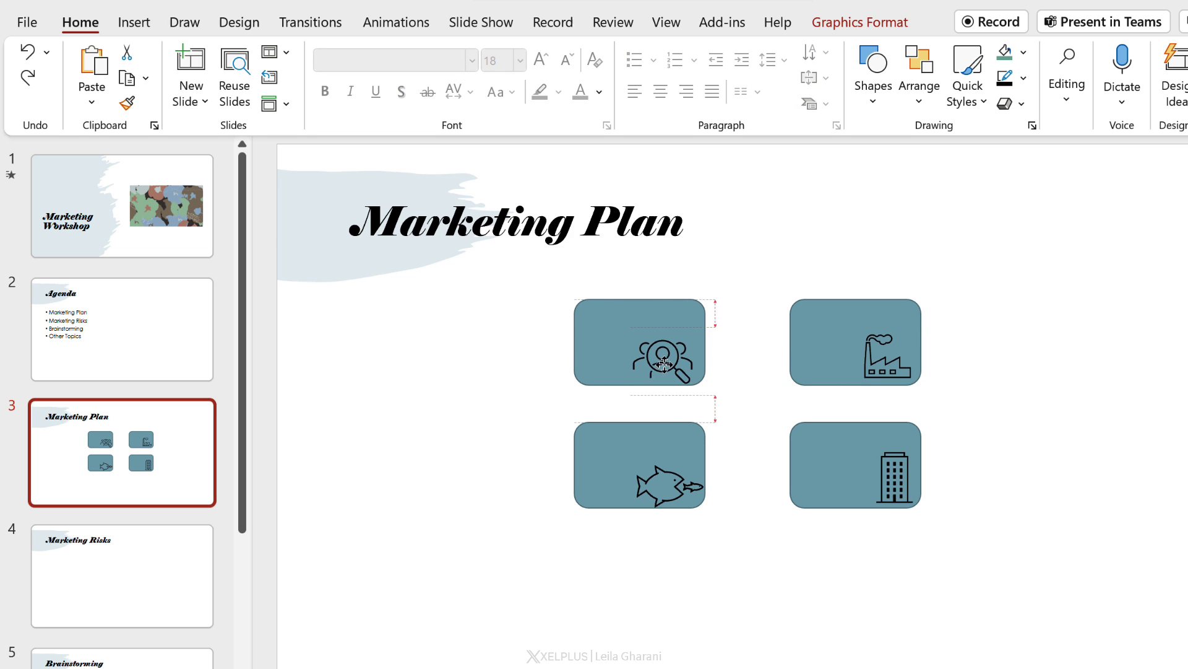
left_click(730, 392)
left_click(694, 268)
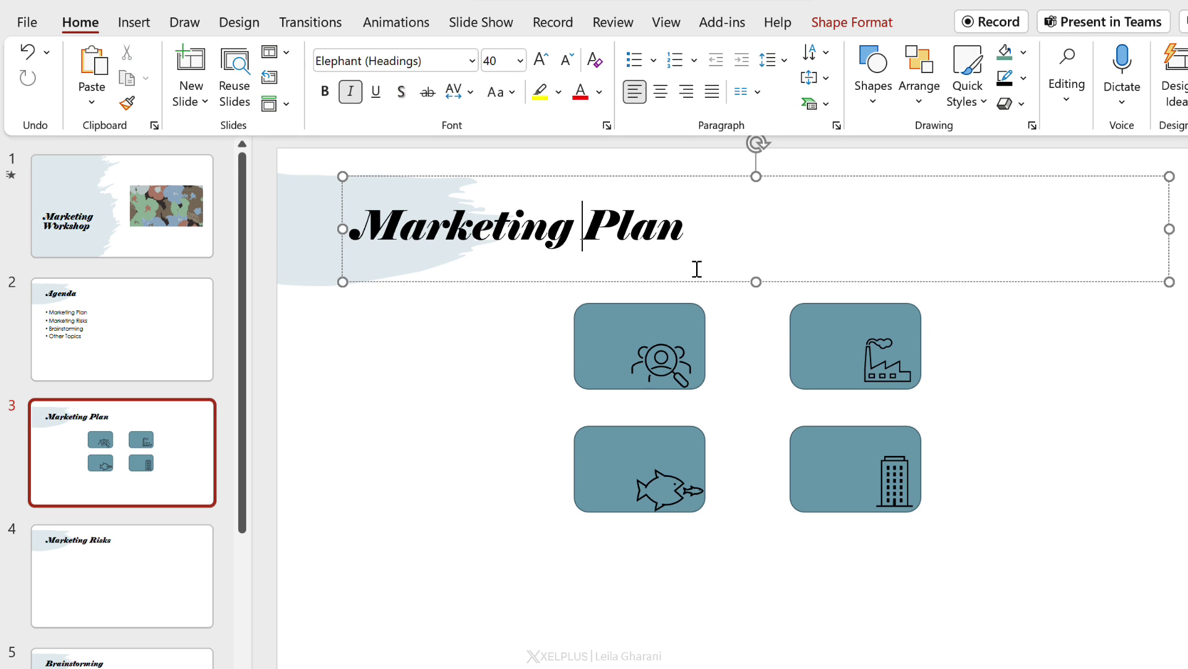
left_click(726, 282)
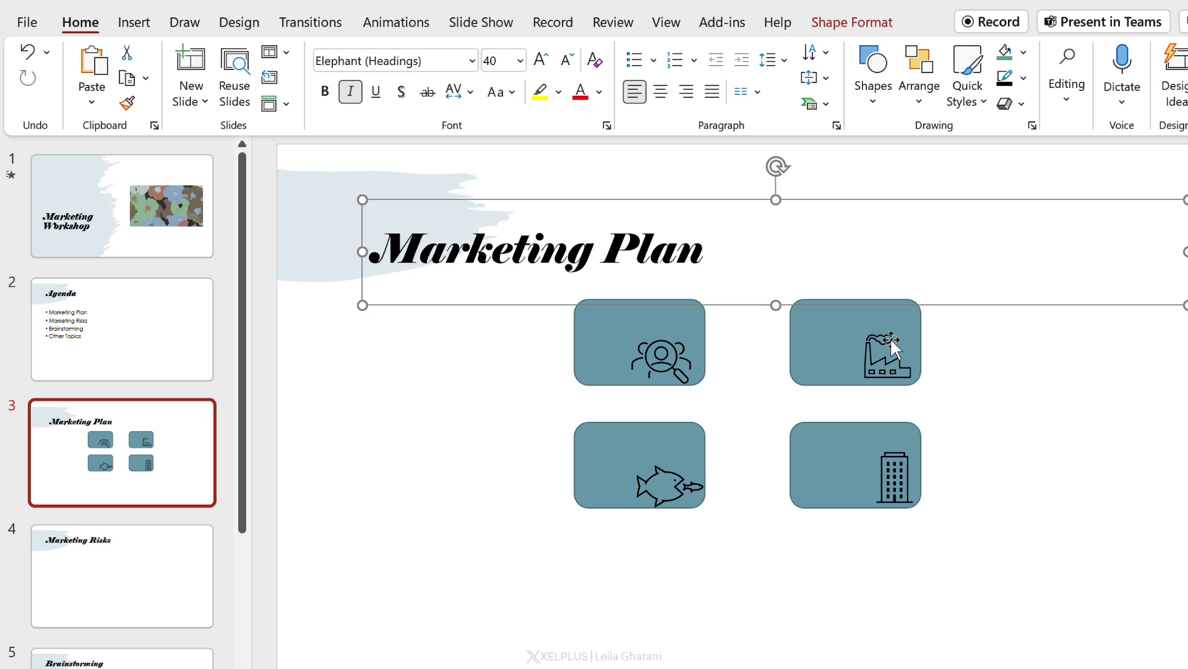
left_click(761, 390)
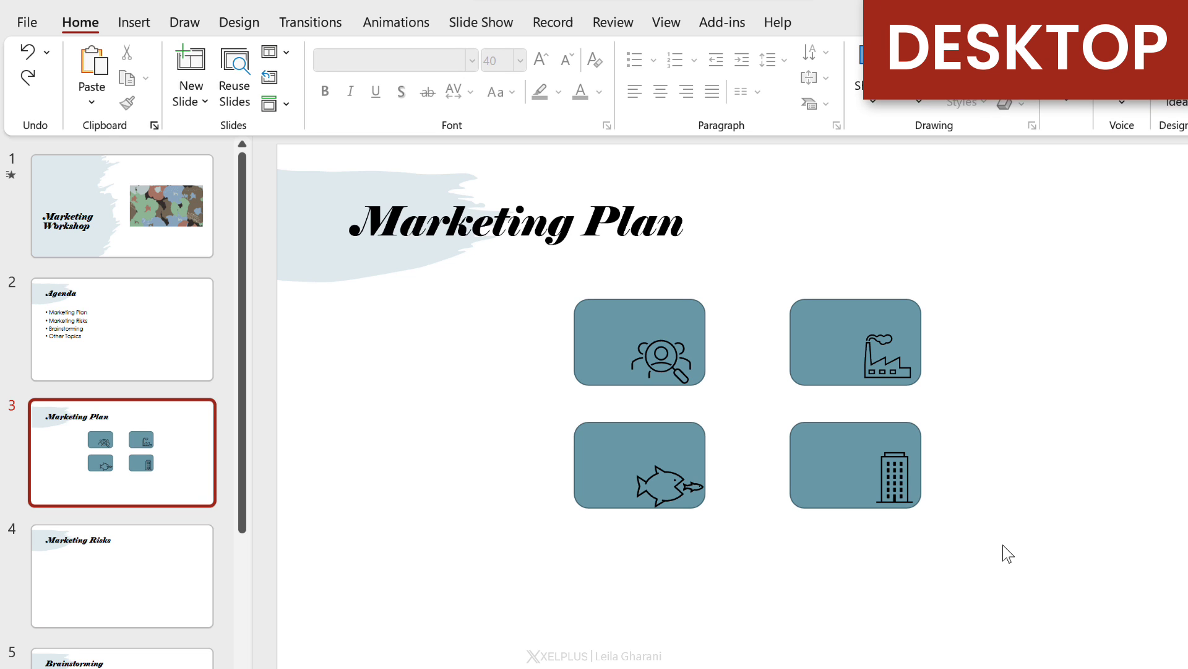
Lock the four boxes and their icons in place.
mouse_move(1002, 544)
left_mouse_down()
mouse_move(459, 298)
mouse_move(499, 263)
left_mouse_up()
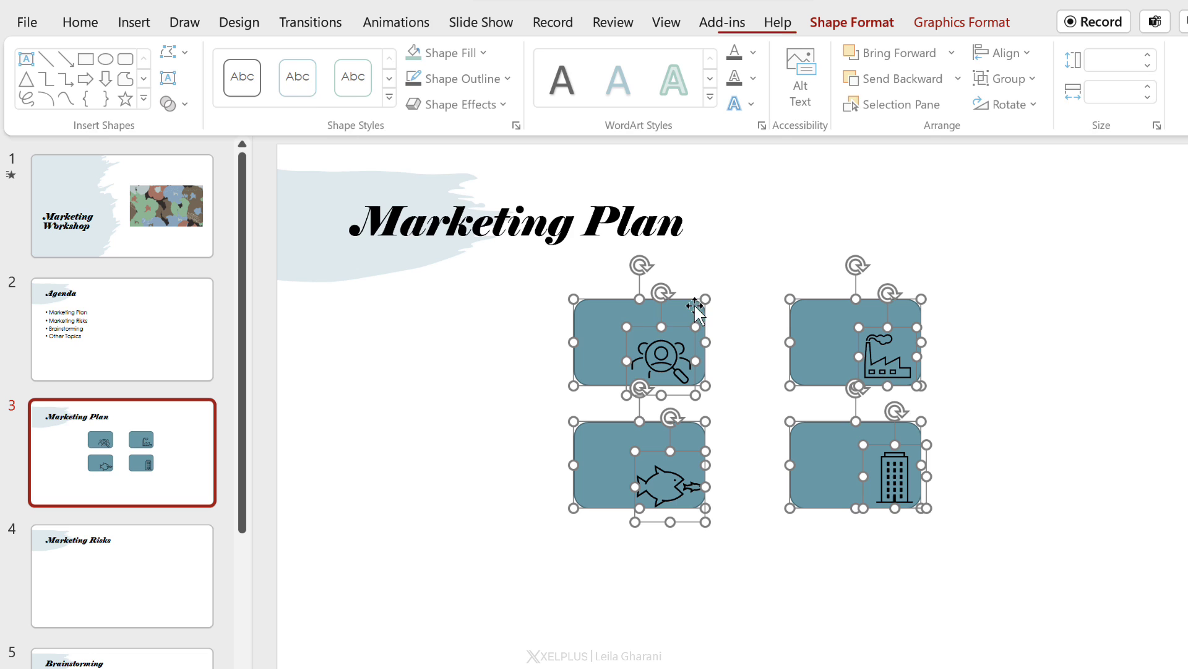
right_click(605, 317)
left_click(647, 582)
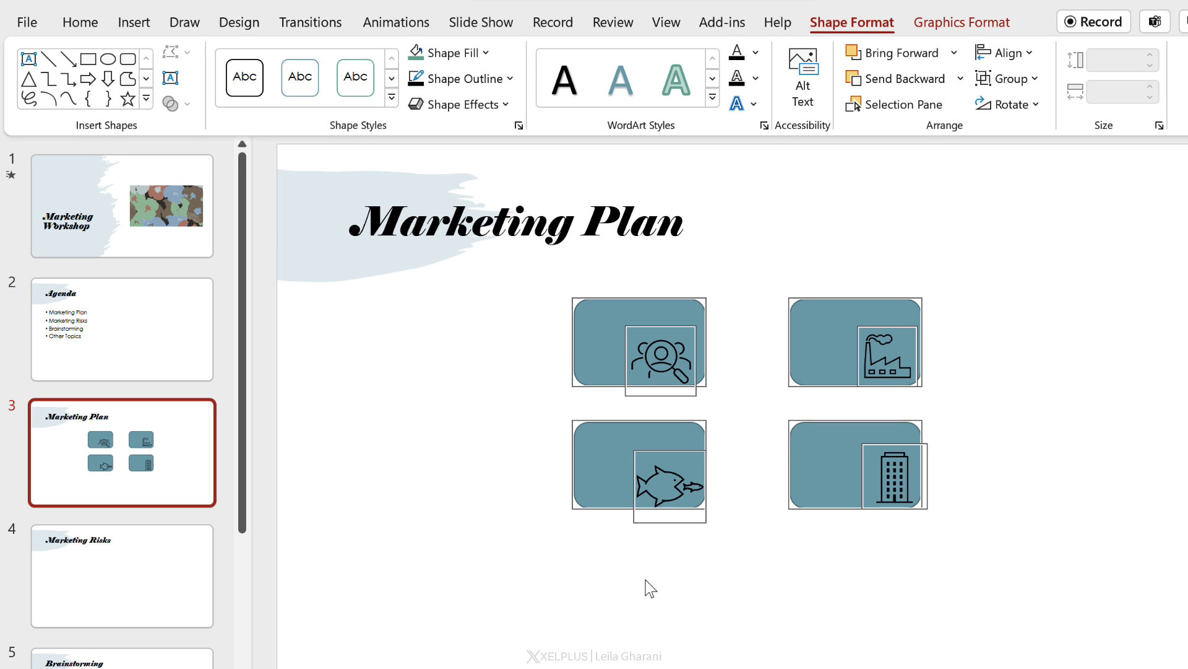
left_click(646, 576)
Check the fish icon and box are locked, then move the title and undo it.
left_click(664, 458)
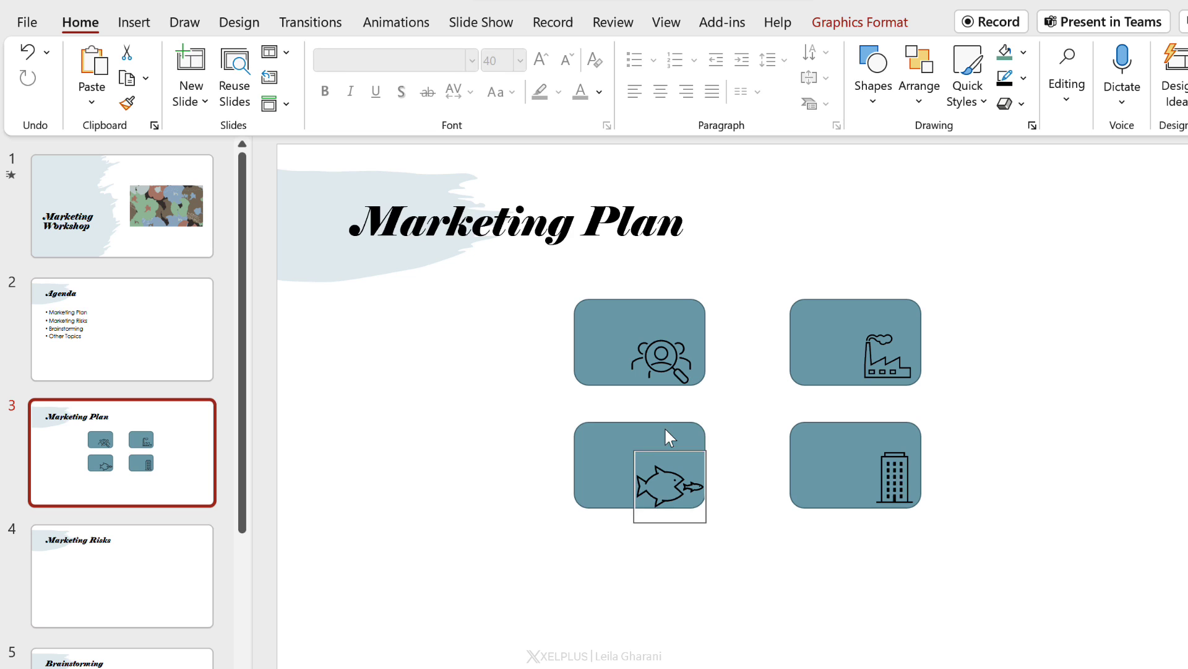
left_click(585, 462)
left_click(642, 499)
left_click(593, 497)
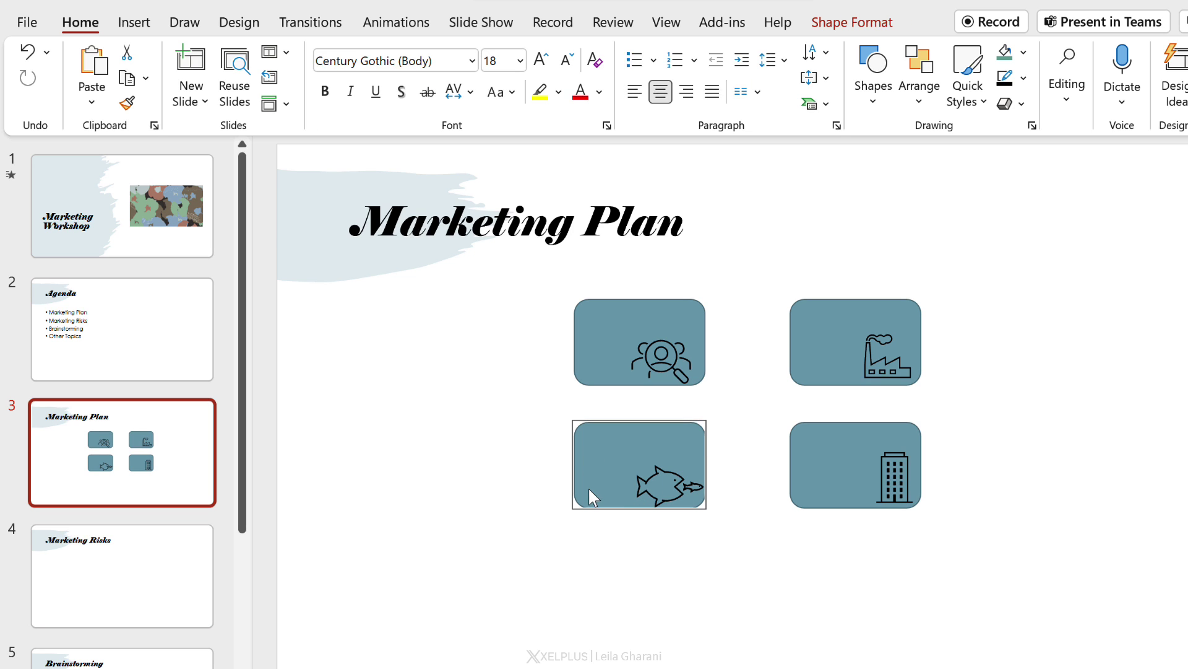
left_click(476, 490)
left_click(556, 257)
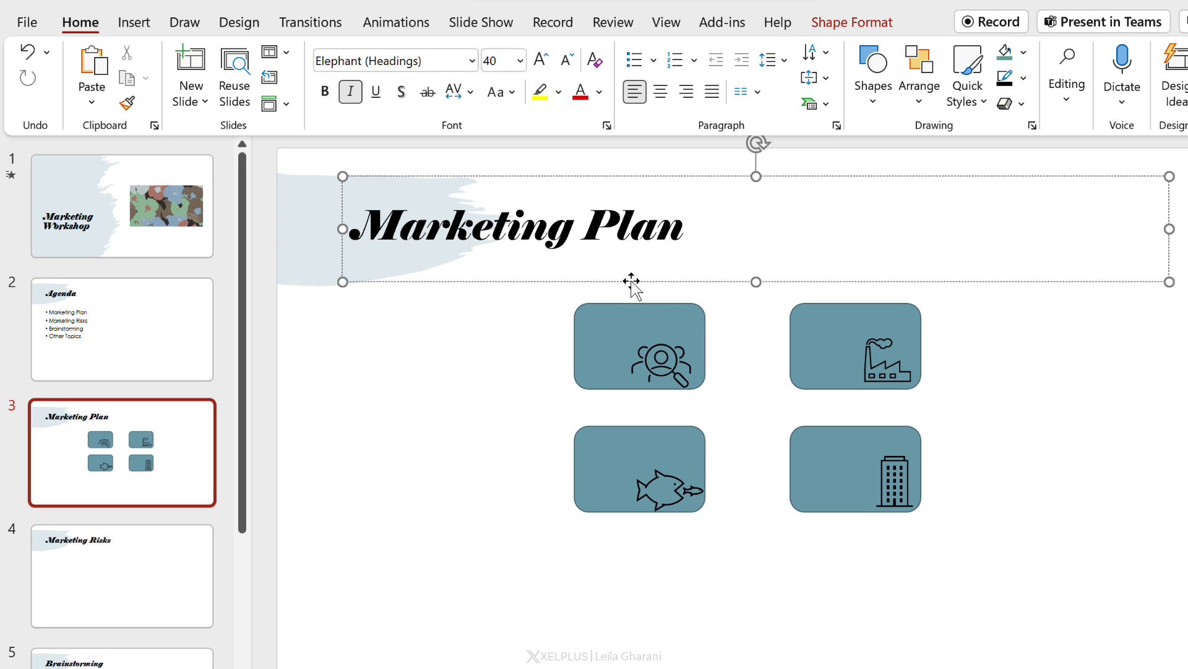
left_click_drag(552, 283, 560, 330)
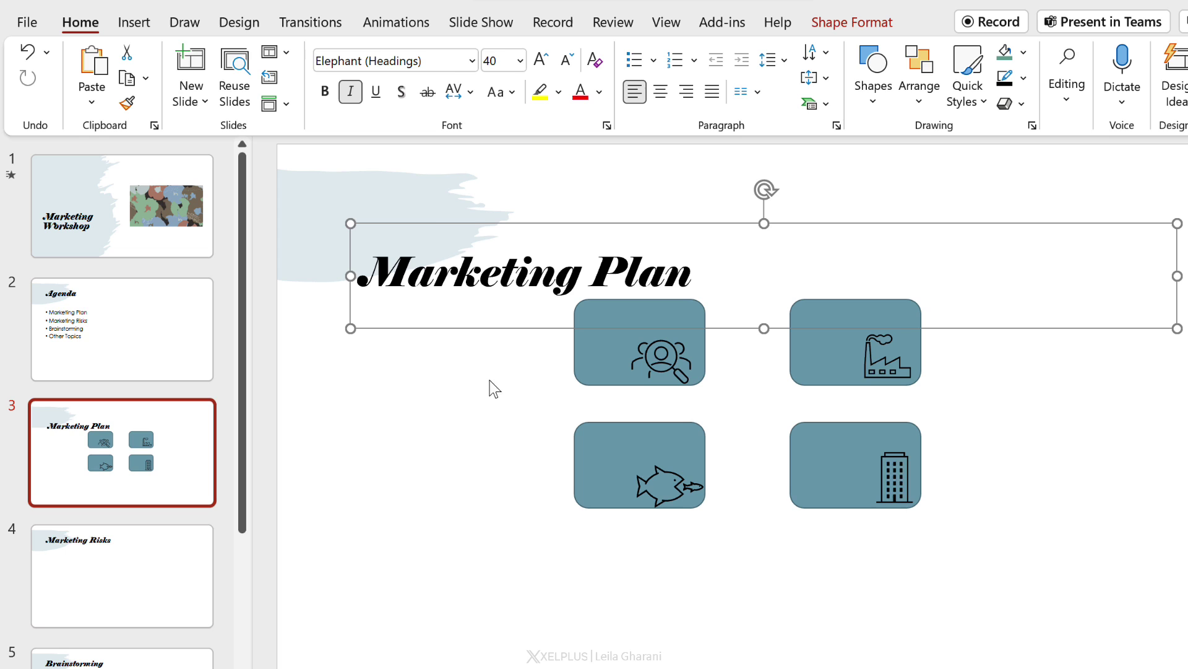
key("ctrl+z")
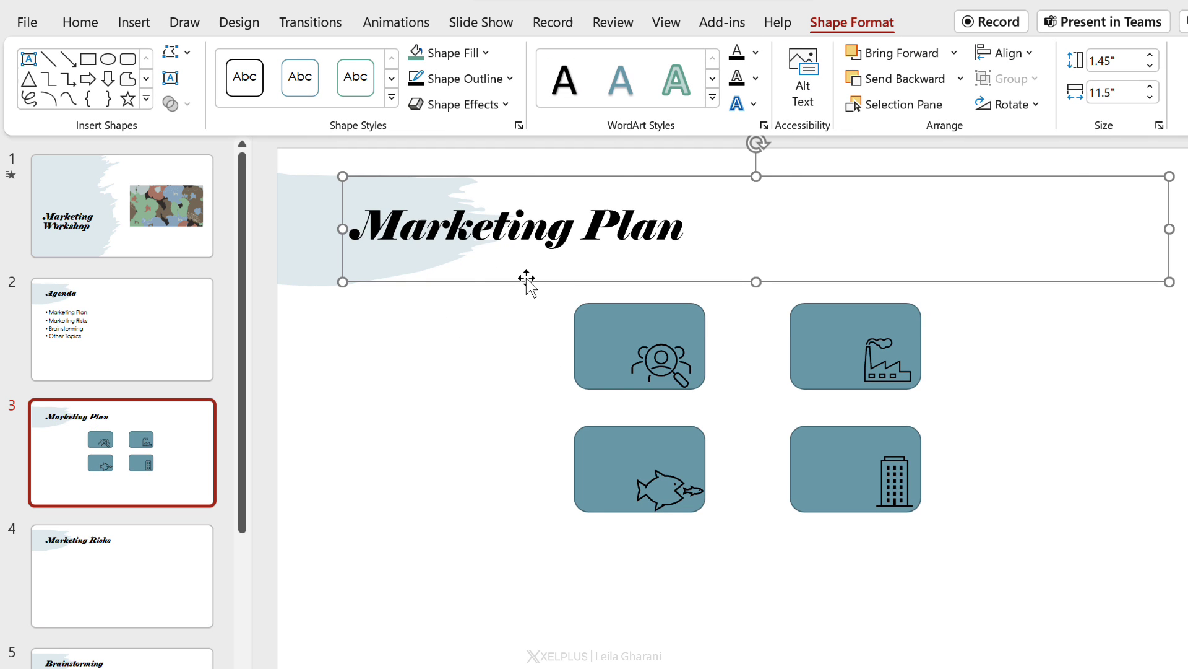
right_click(527, 280)
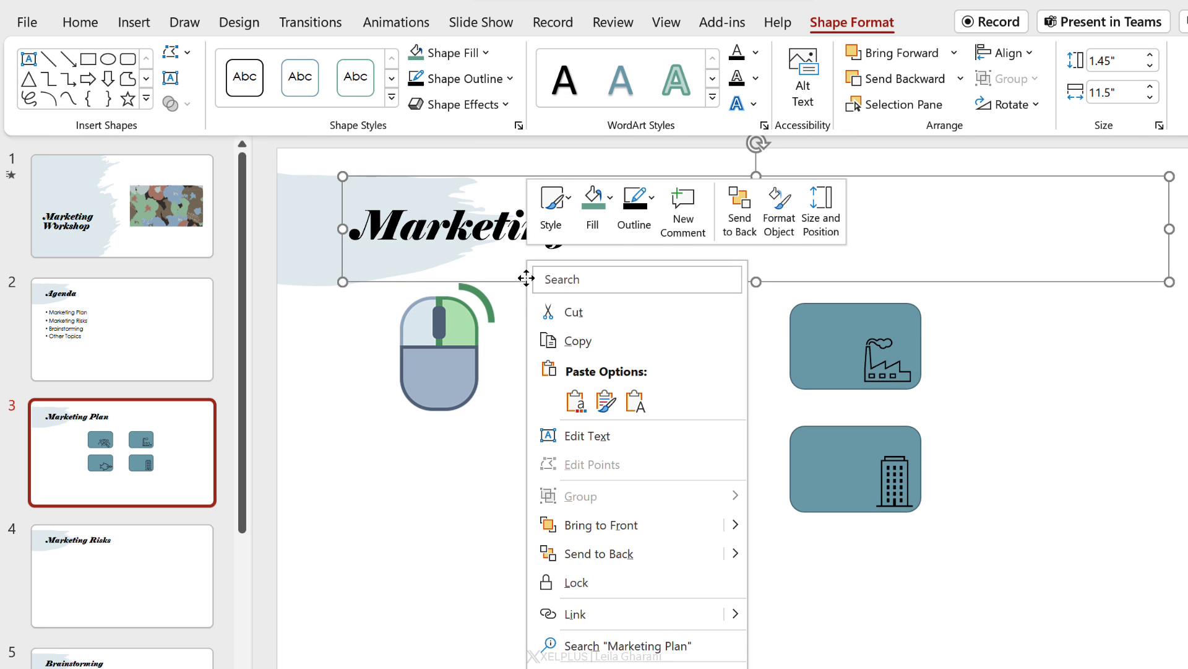
left_click(603, 583)
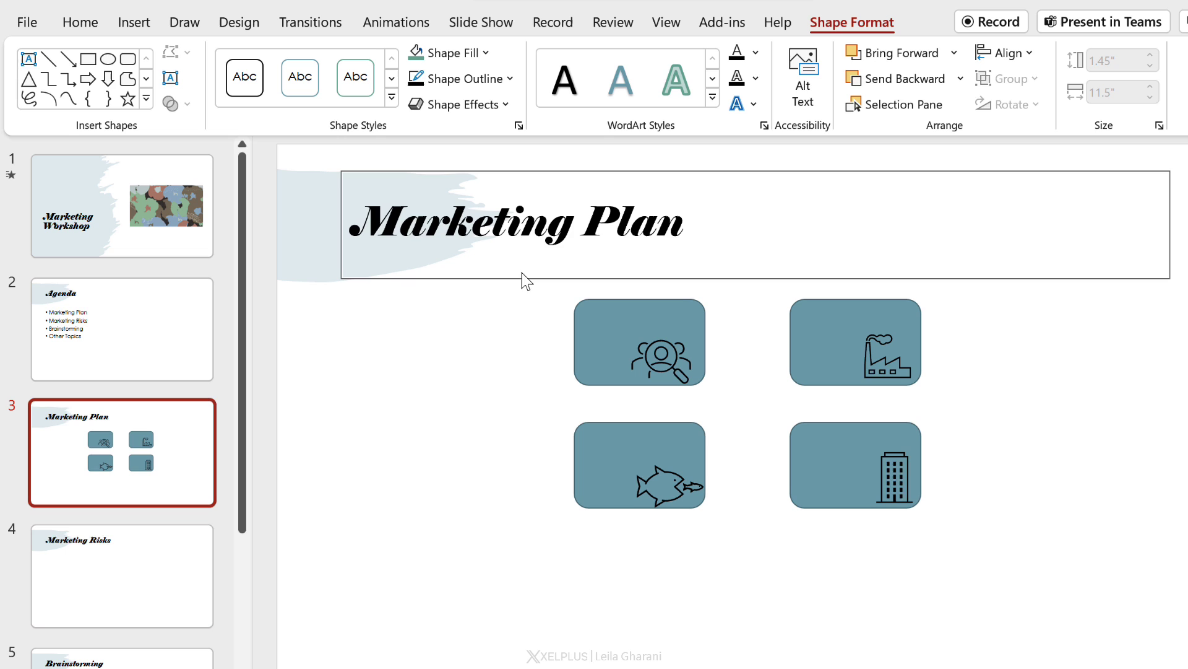
left_click(510, 334)
left_click(687, 225)
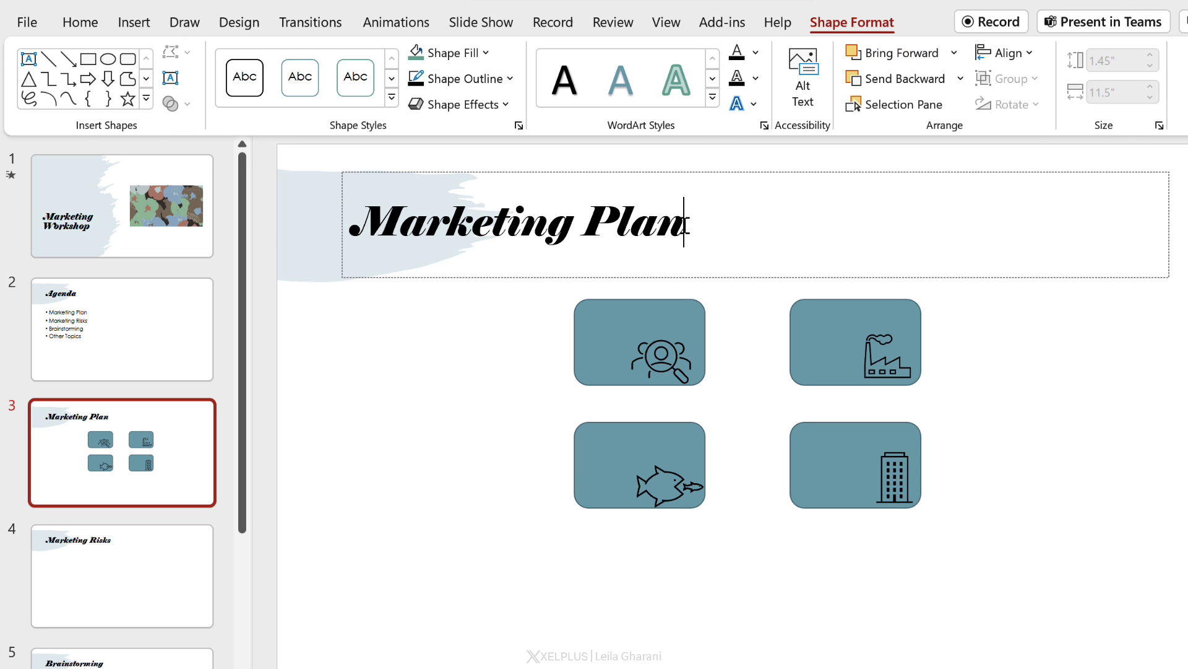
type("nin")
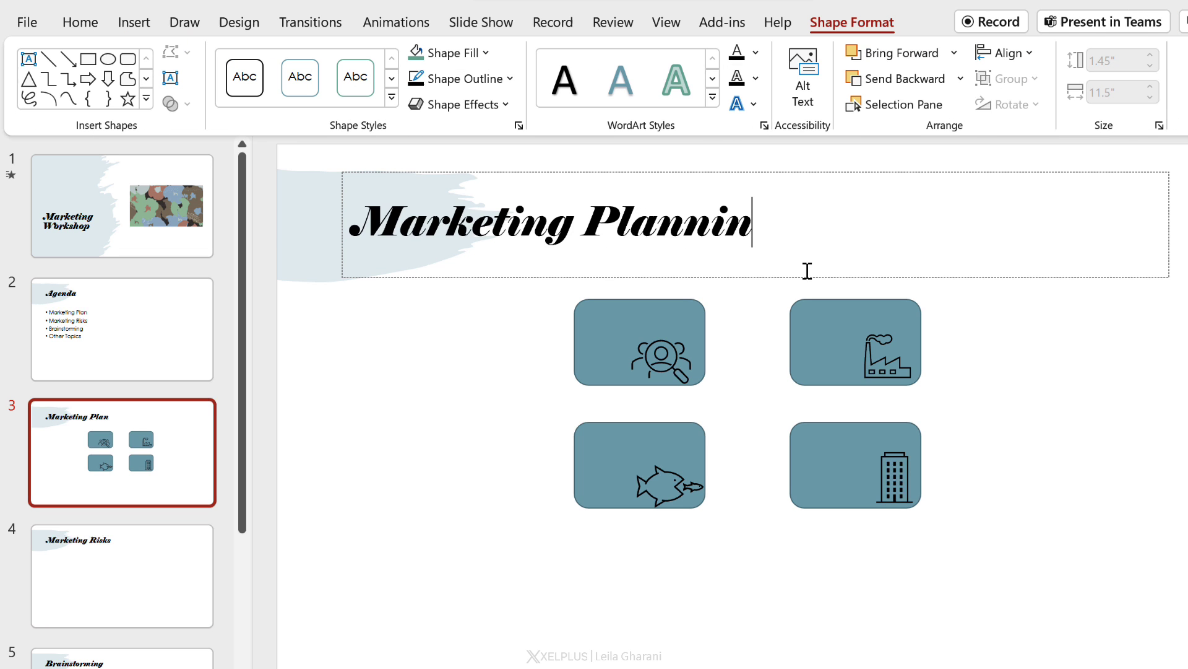
type("g")
left_click(619, 365)
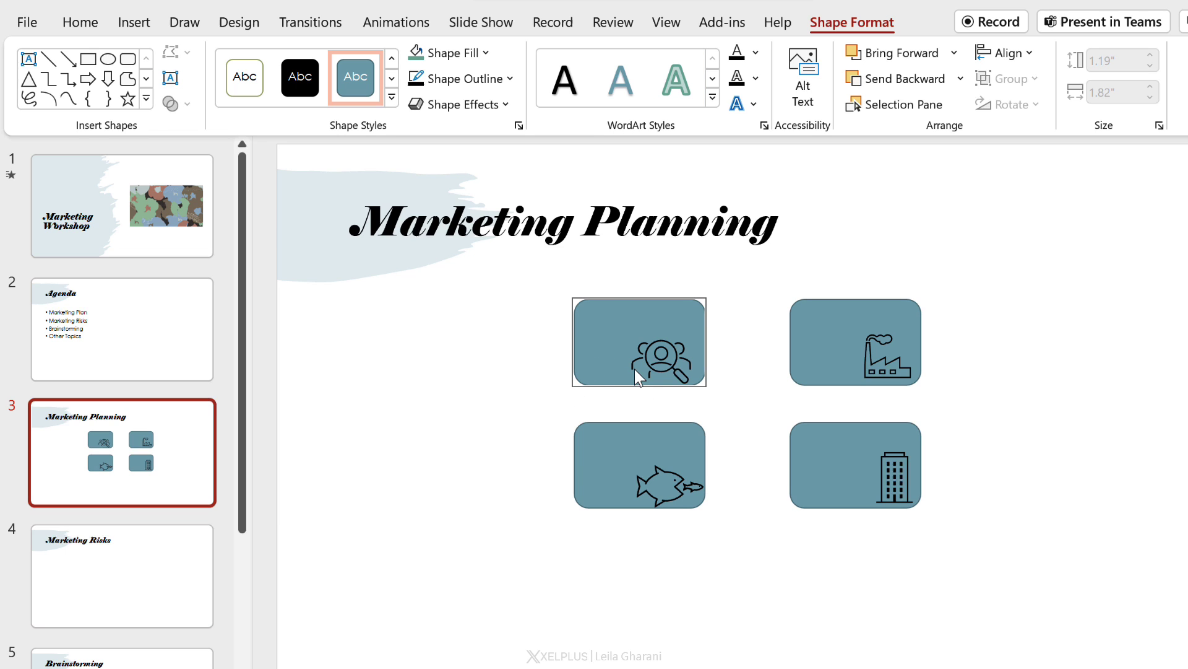
left_click(644, 370)
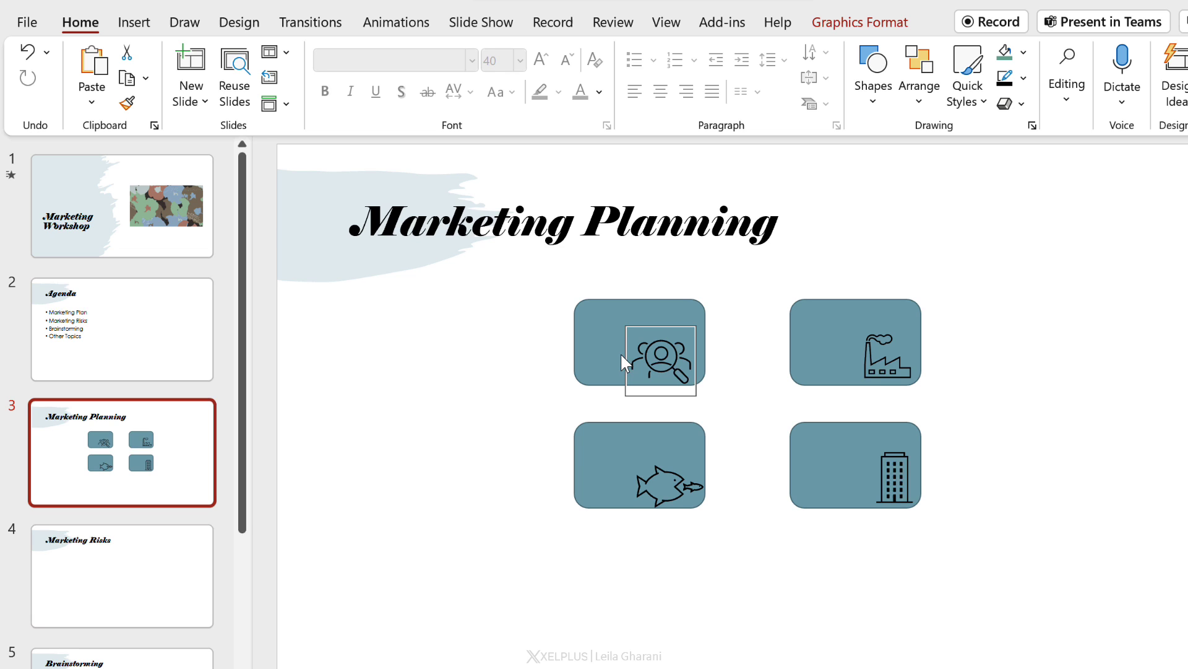
right_click(613, 368)
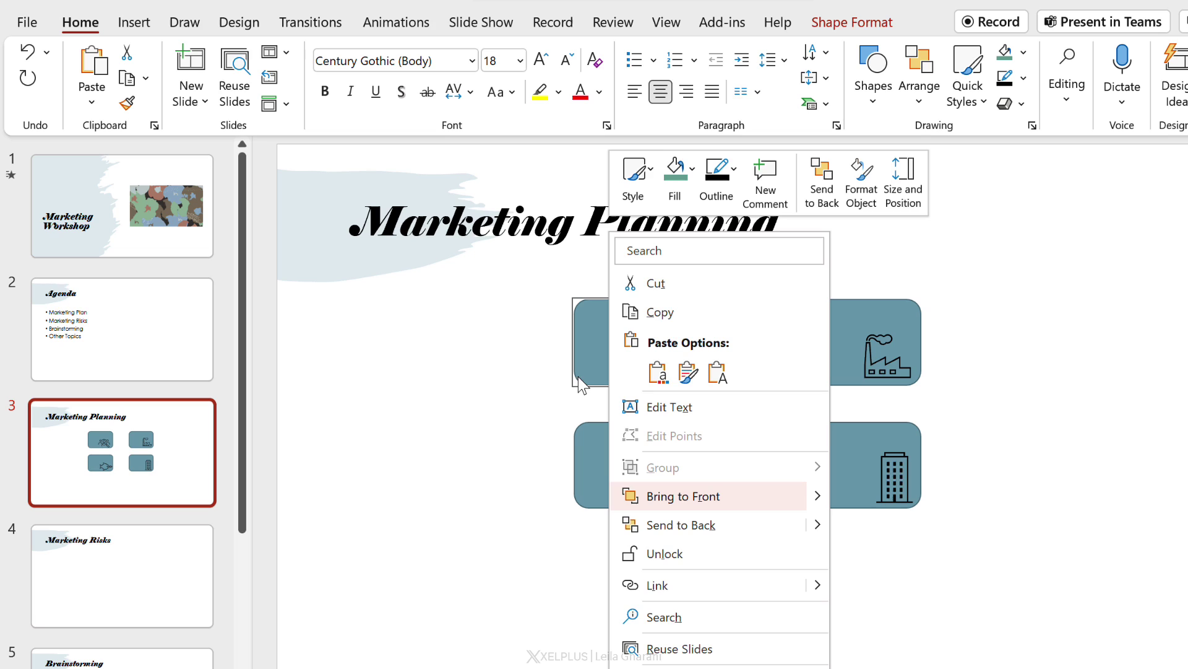
key("Escape")
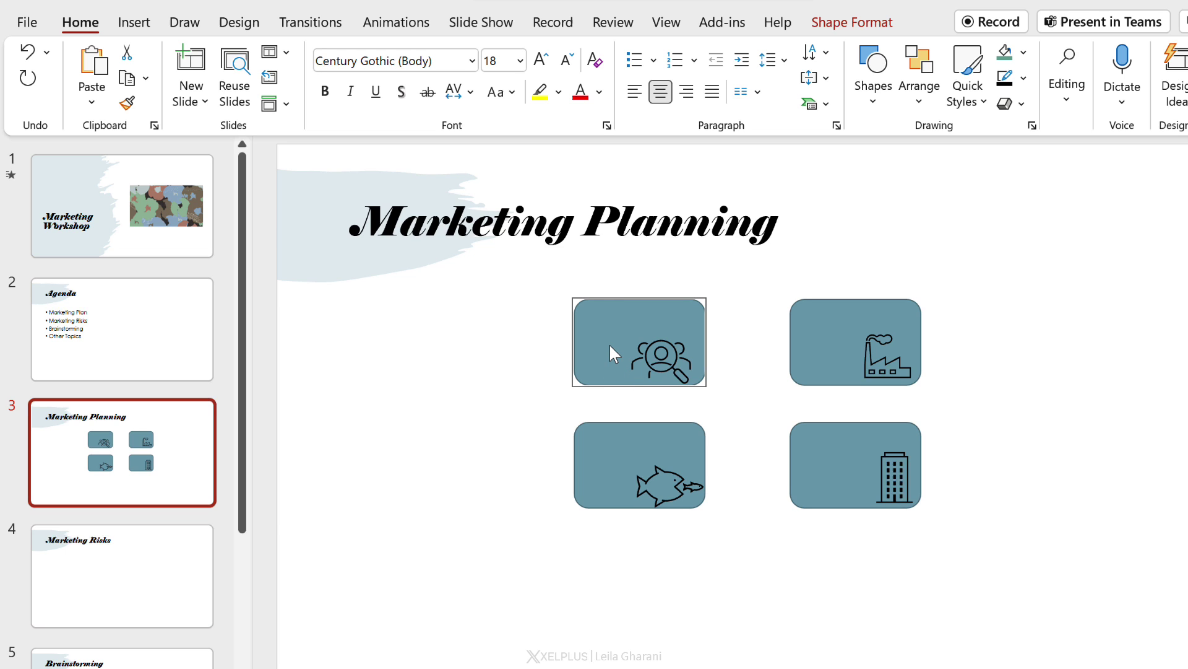
left_click(545, 291)
Unlock the four icon boxes and shift the fish icon slightly left.
left_click(867, 477)
left_click(1018, 556)
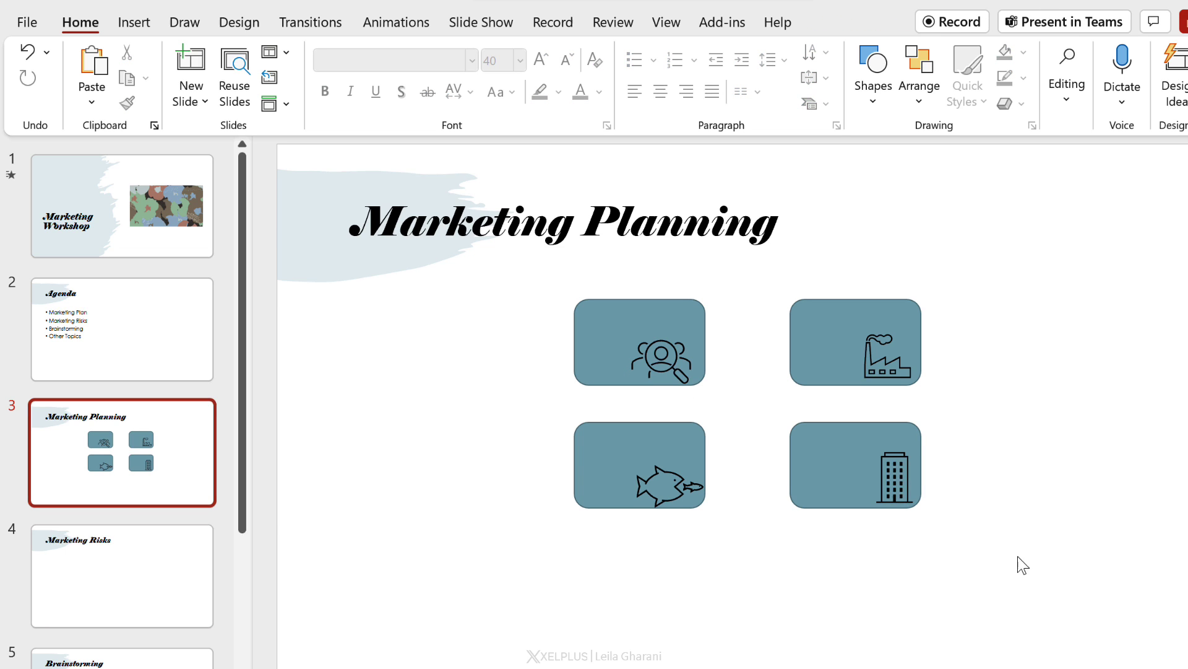
left_click_drag(1017, 556, 520, 272)
right_click(594, 316)
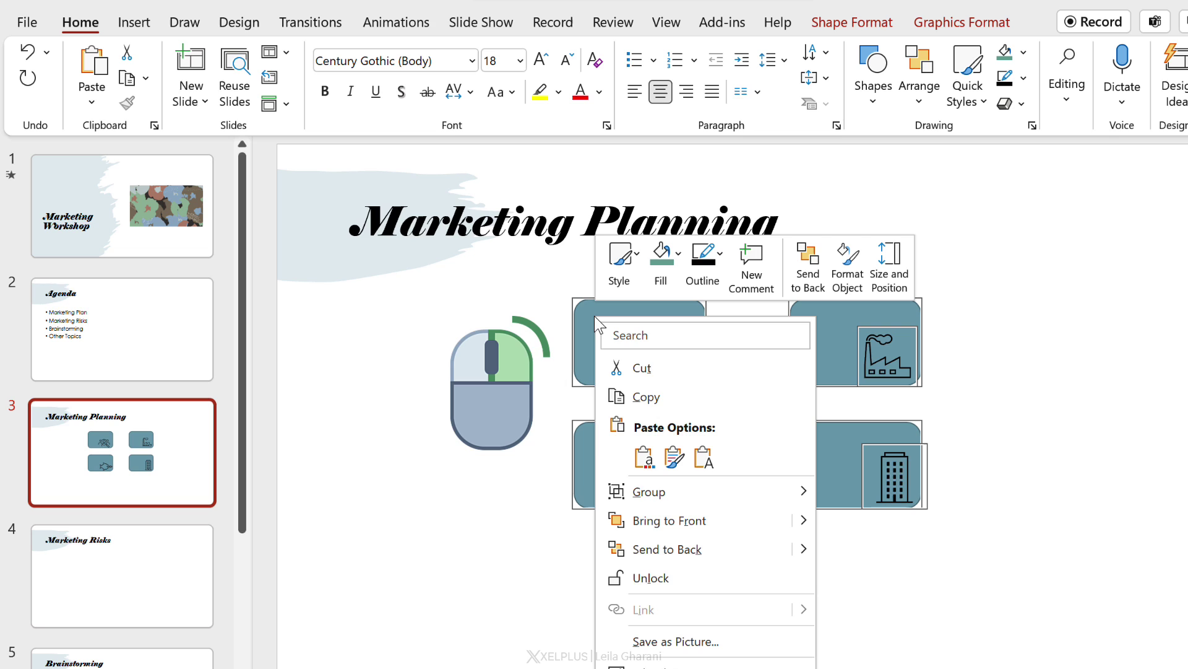
left_click(650, 578)
left_click(672, 492)
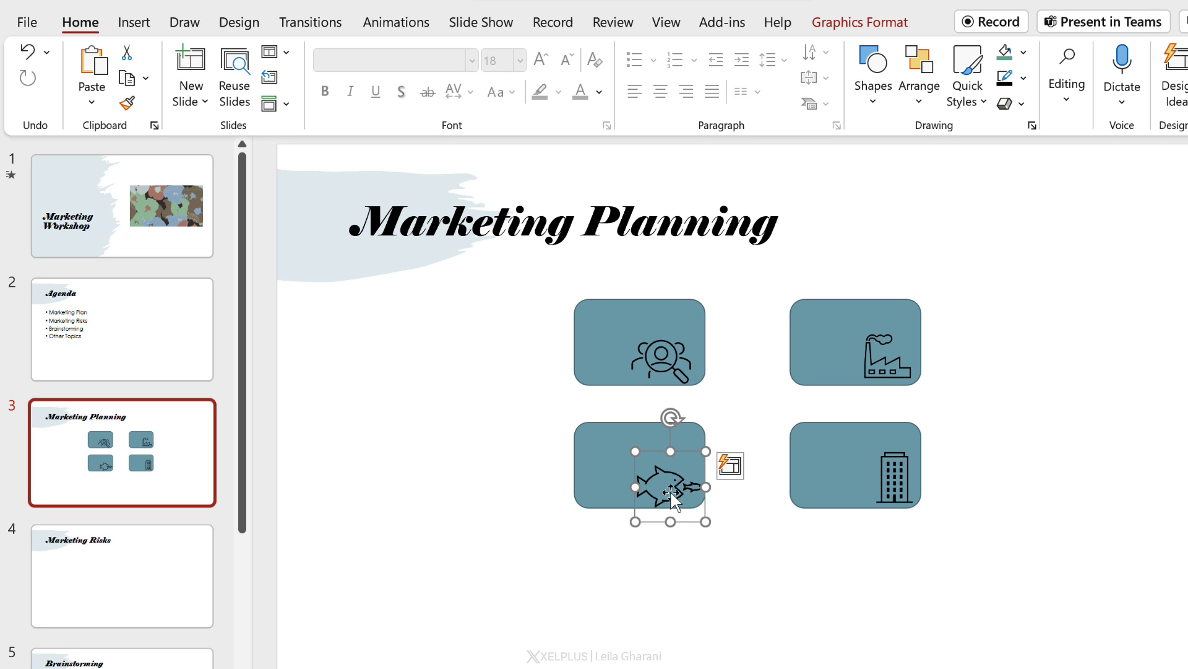
left_click_drag(672, 492, 666, 490)
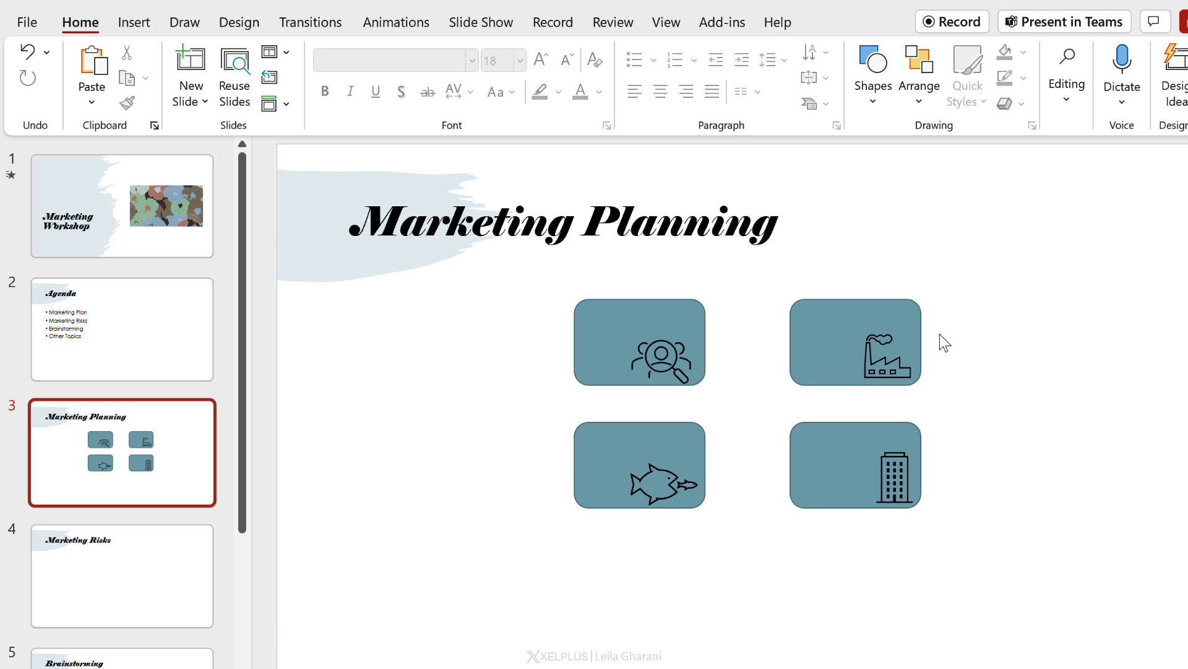
Start a Rehearse with Coach session from Slide Show and pause the coaching.
left_click(489, 25)
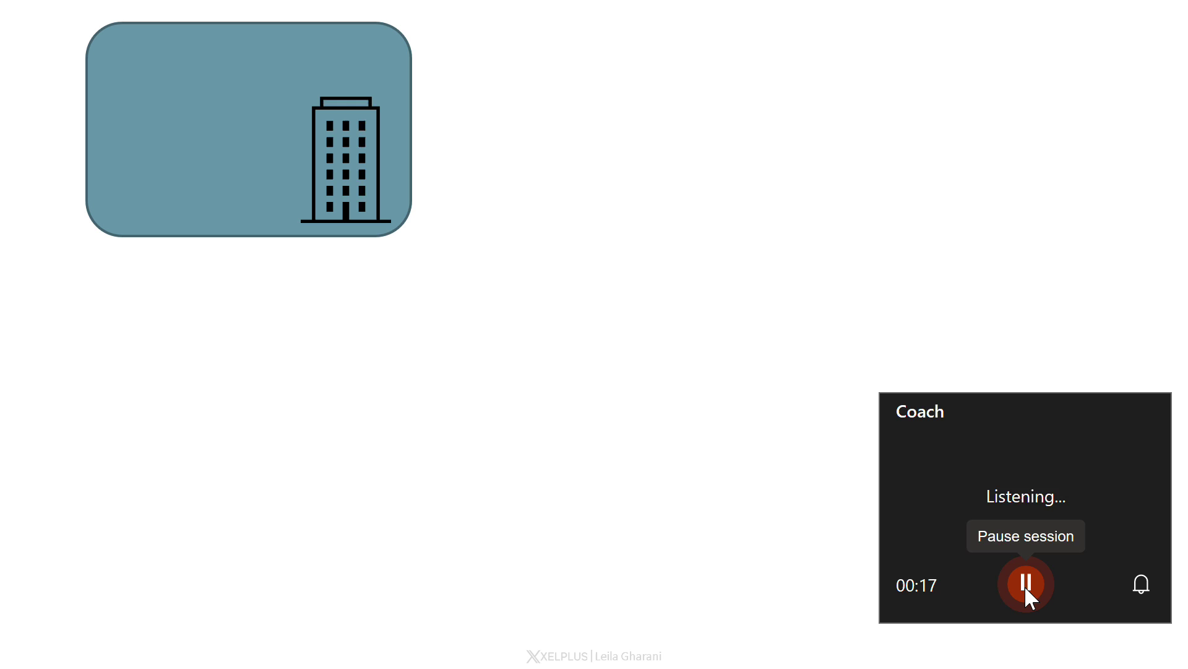
left_click(1026, 585)
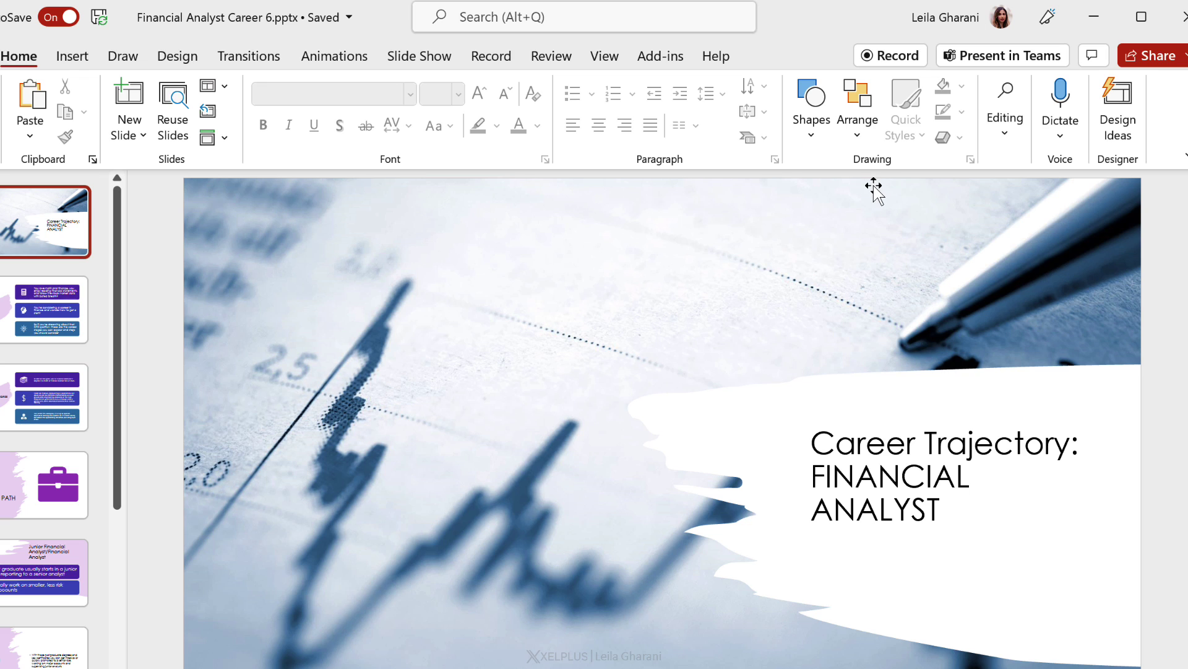
Launch the Record studio in Teleprompter view for the Financial Analyst Career deck.
left_click(892, 55)
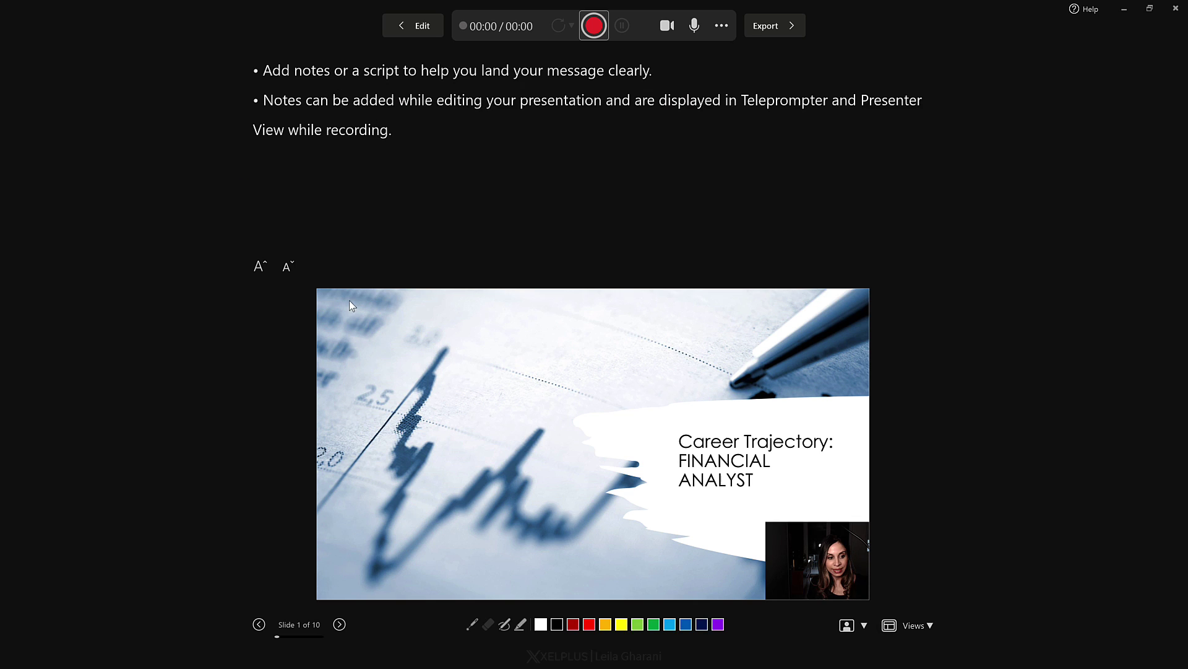
Advance the recorder to the 'Your Path?' slide and toggle the camera off and back on.
left_click(339, 624)
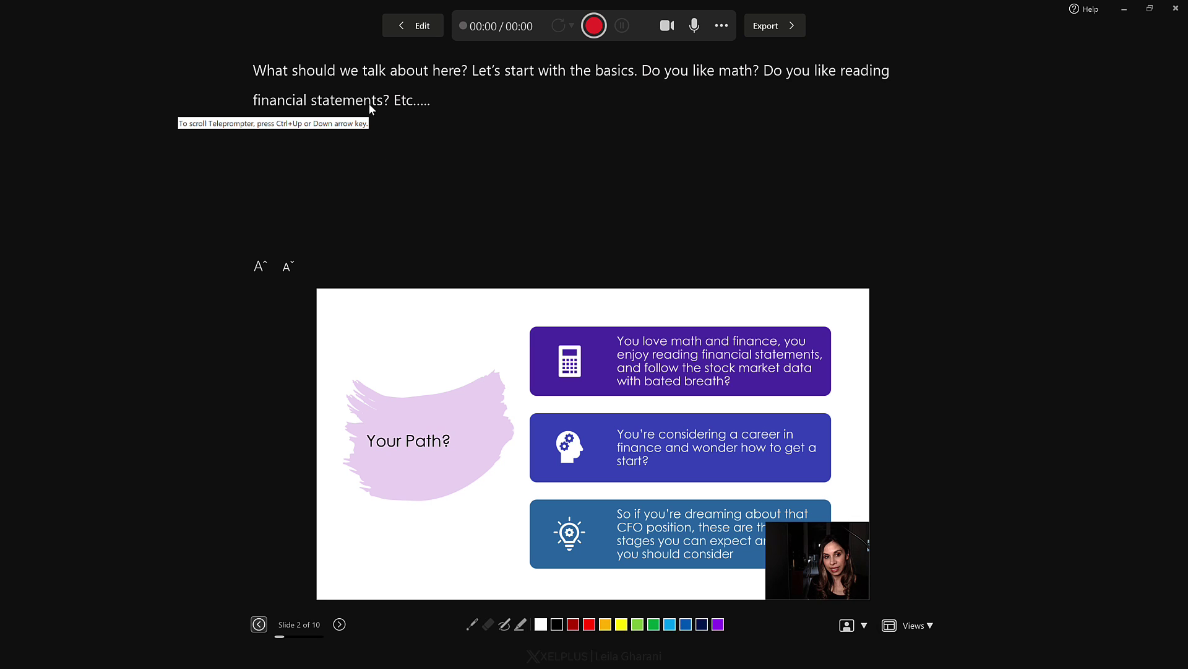
left_click(667, 25)
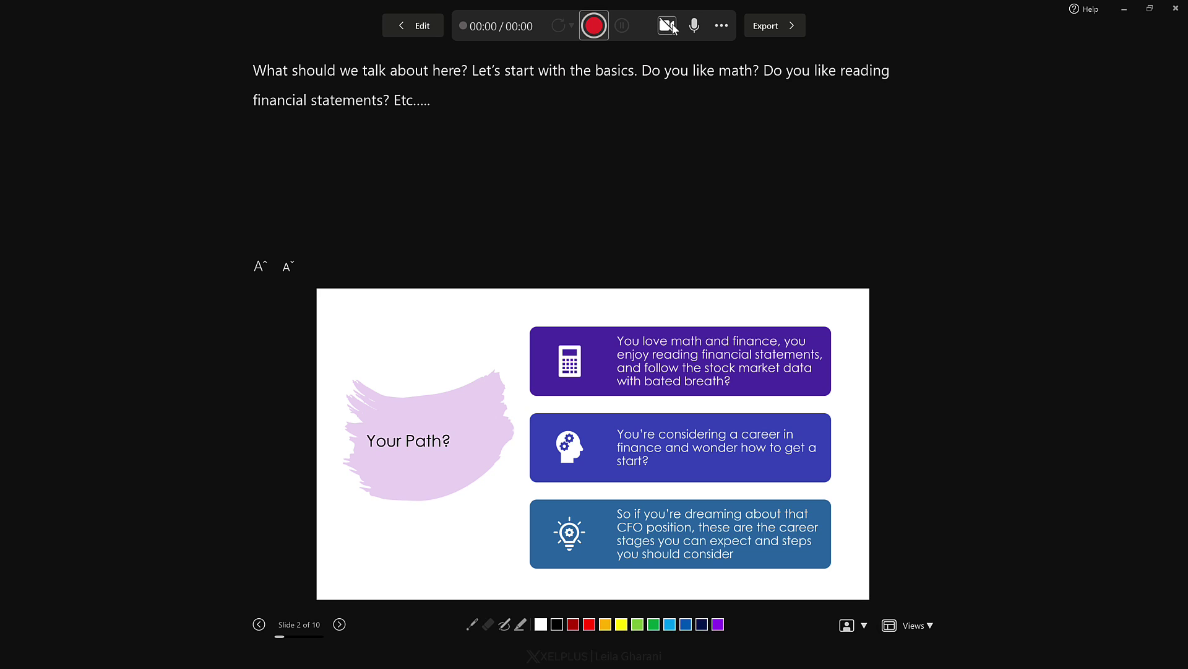
left_click(668, 26)
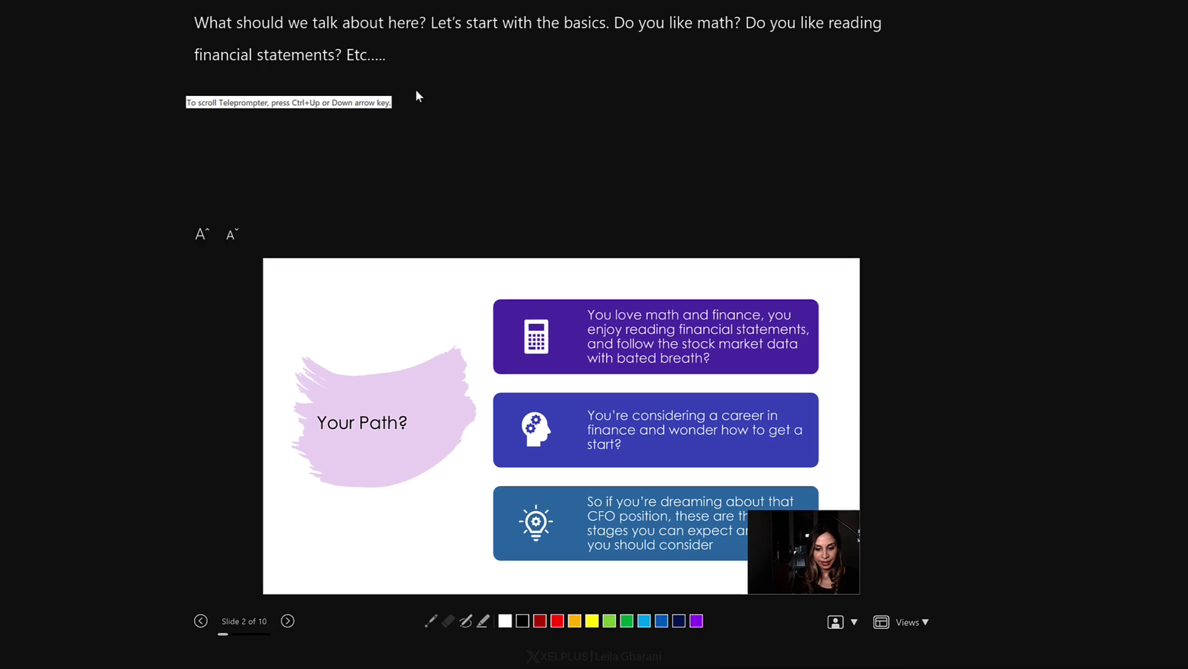
left_click(910, 614)
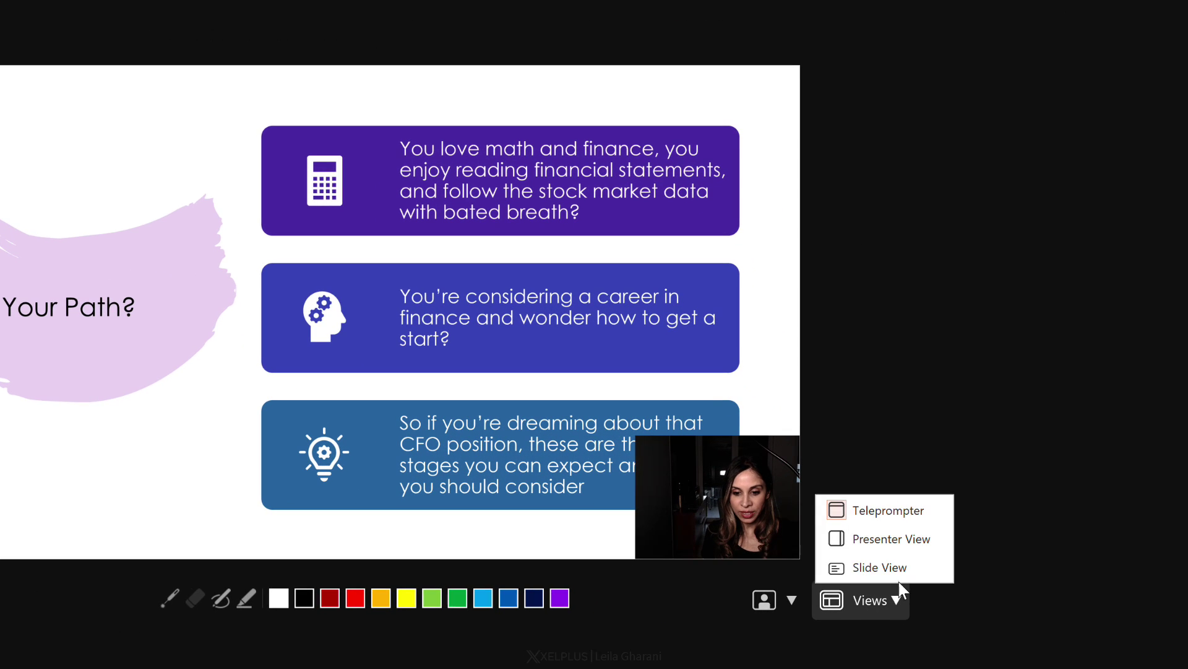
left_click(895, 546)
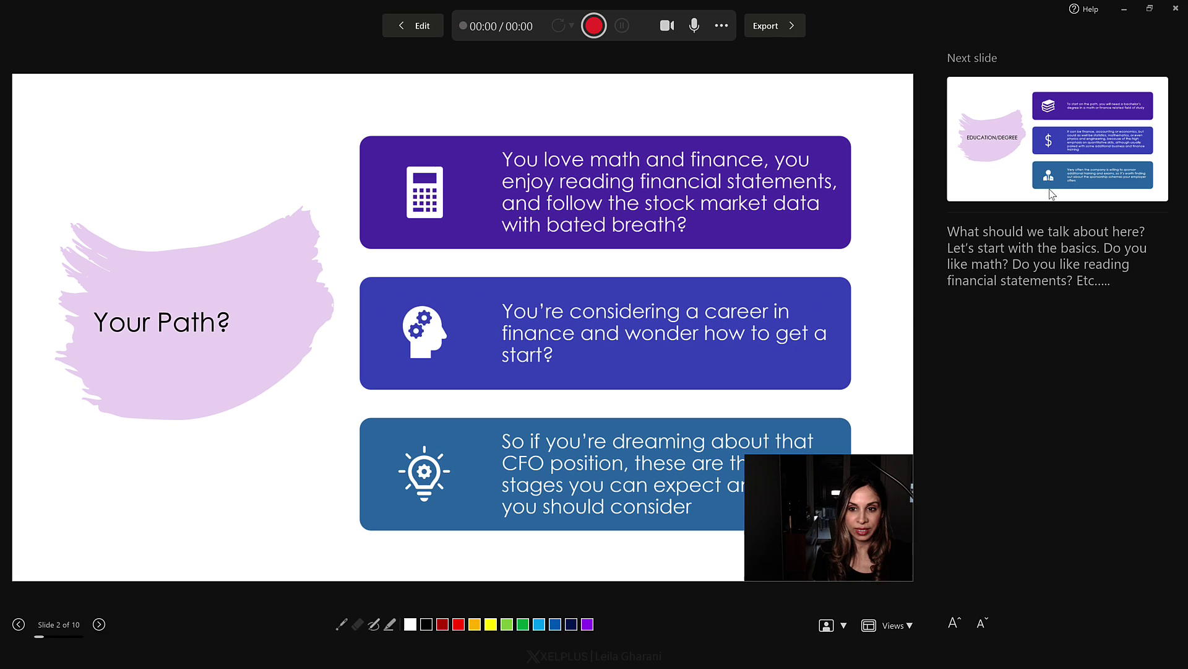
left_click(900, 626)
left_click(905, 603)
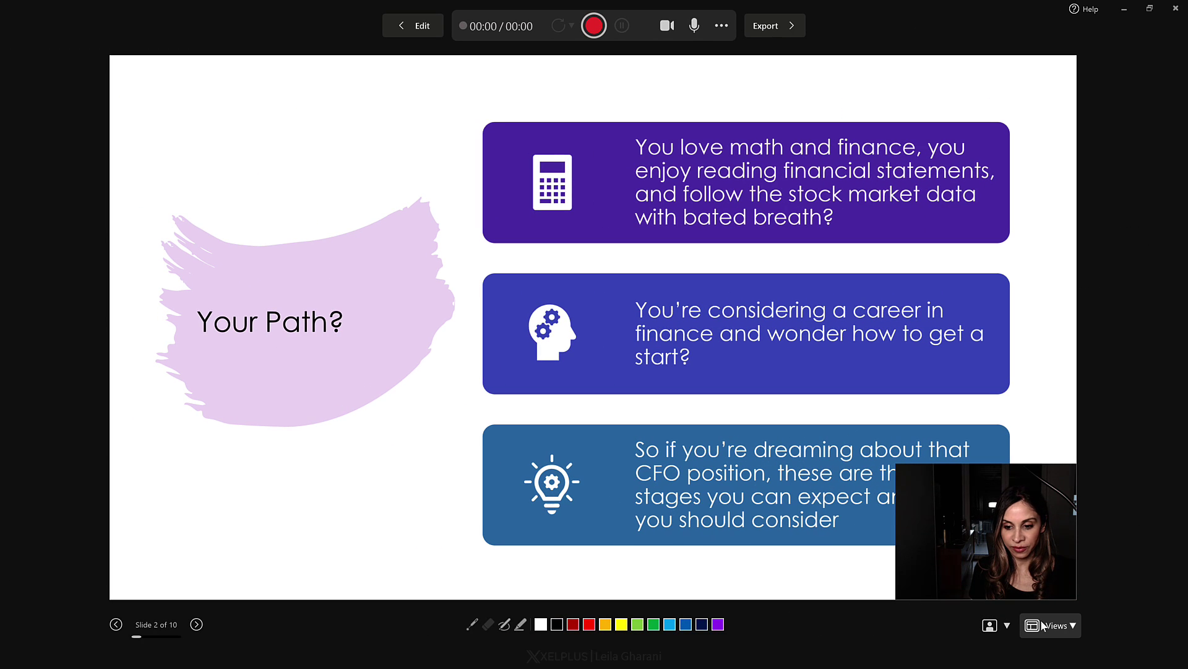
left_click(1053, 626)
left_click(1056, 567)
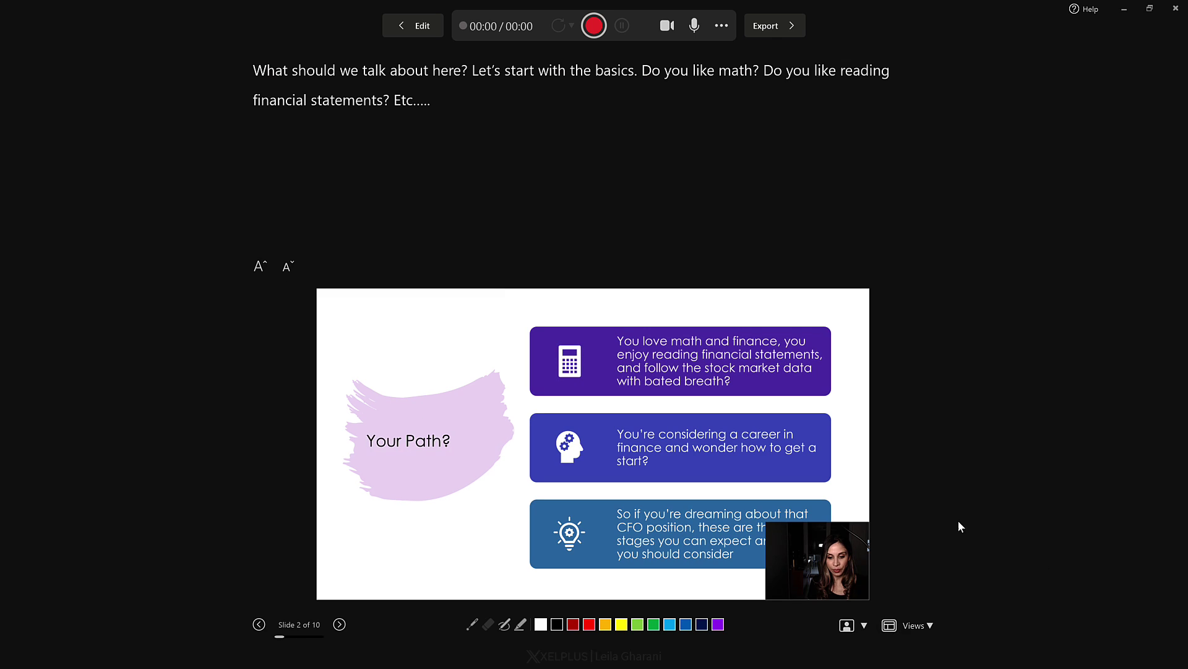
left_click(860, 632)
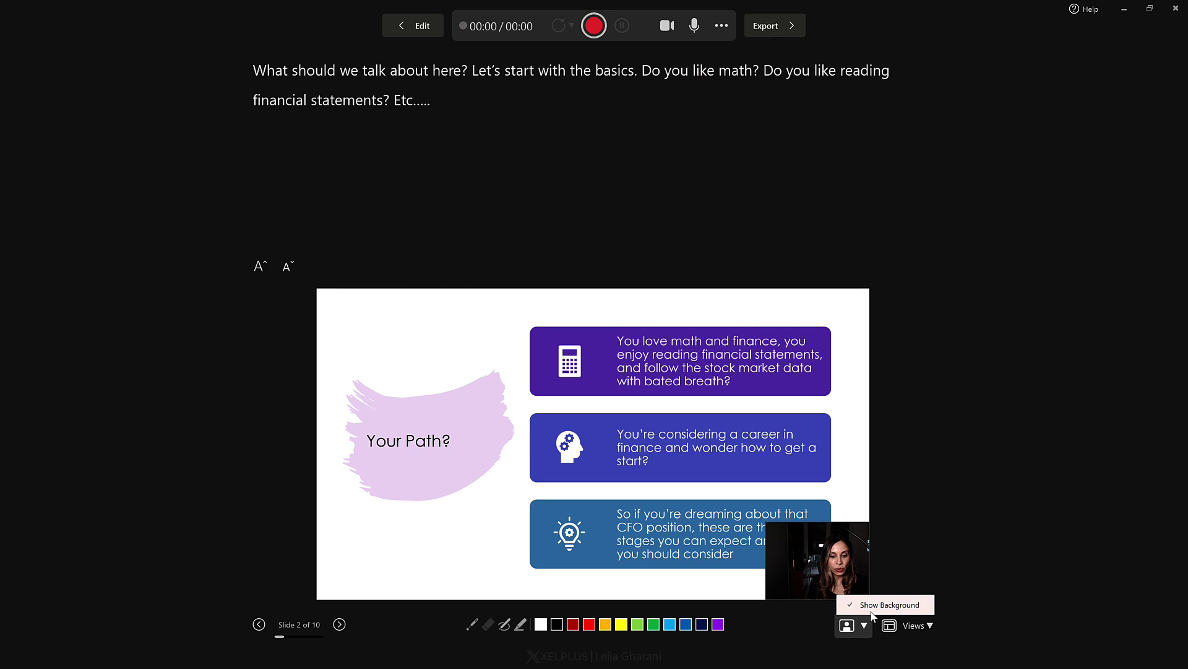
left_click(799, 634)
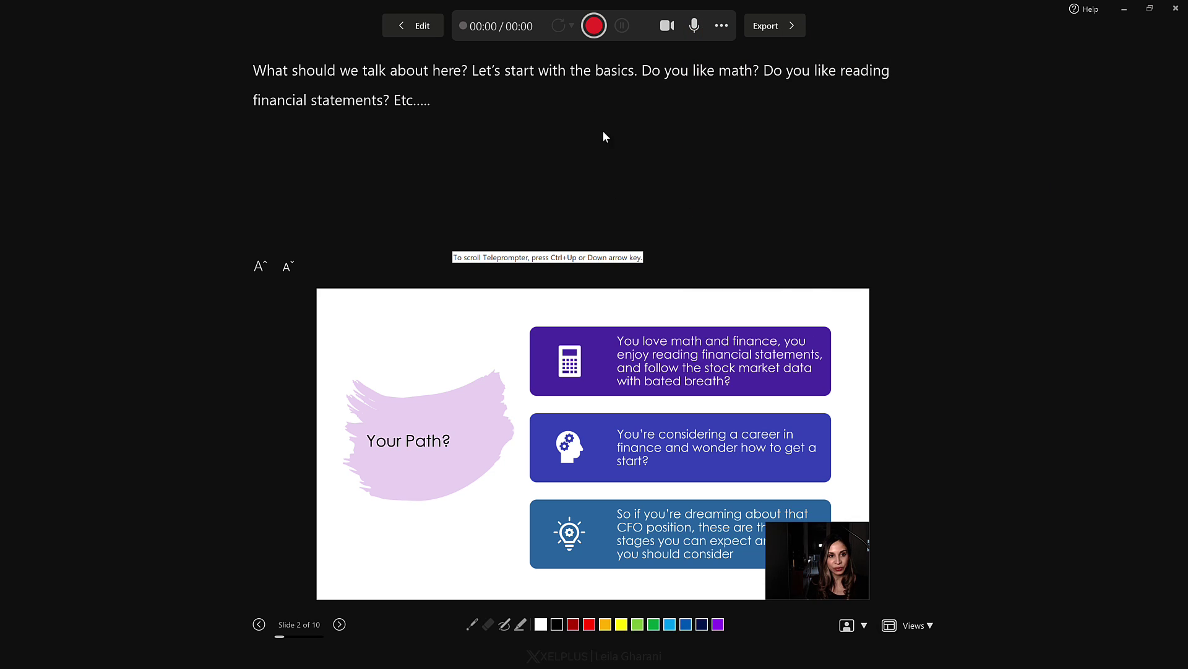
Record over slides 2–3, drawing two red ink arrows toward the EDUCATION/DEGREE boxes.
left_click(596, 28)
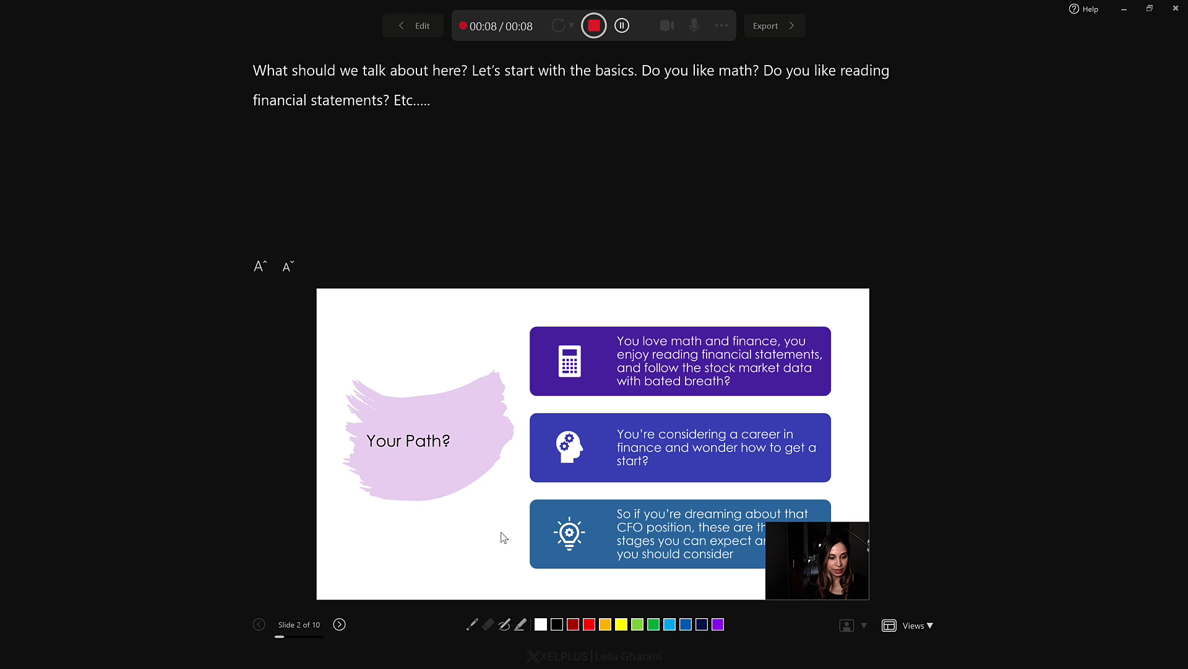
key("Right")
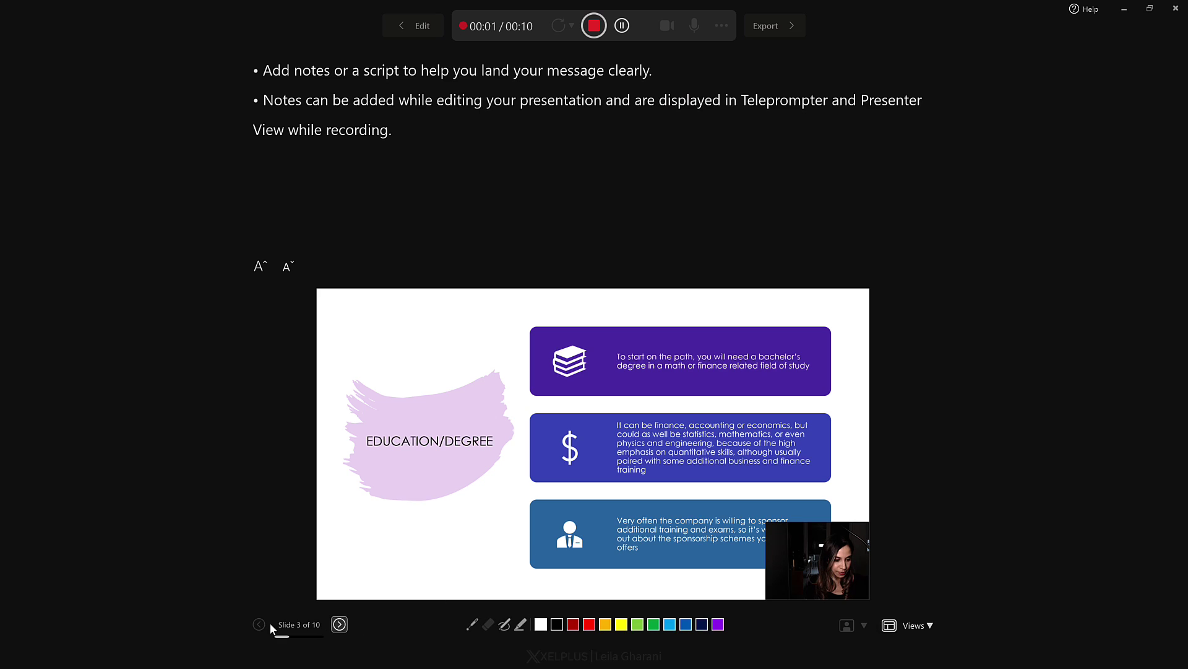
left_click(590, 624)
mouse_move(402, 528)
left_mouse_down()
mouse_move(540, 531)
mouse_move(513, 543)
left_mouse_up()
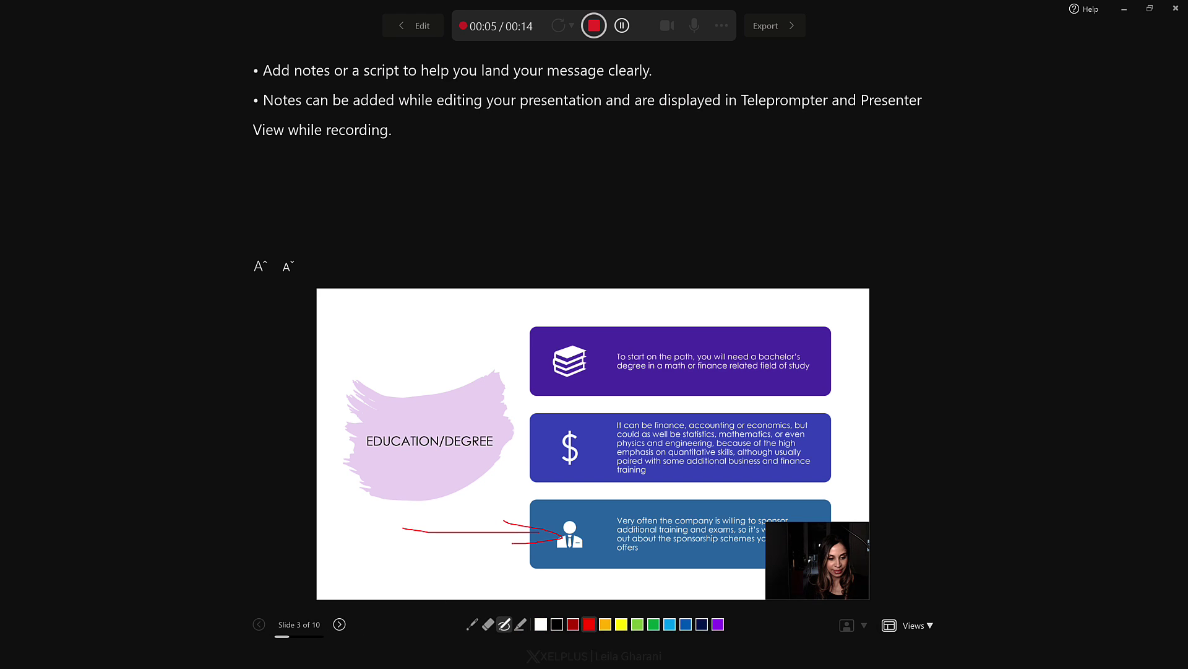
left_click_drag(542, 465, 464, 461)
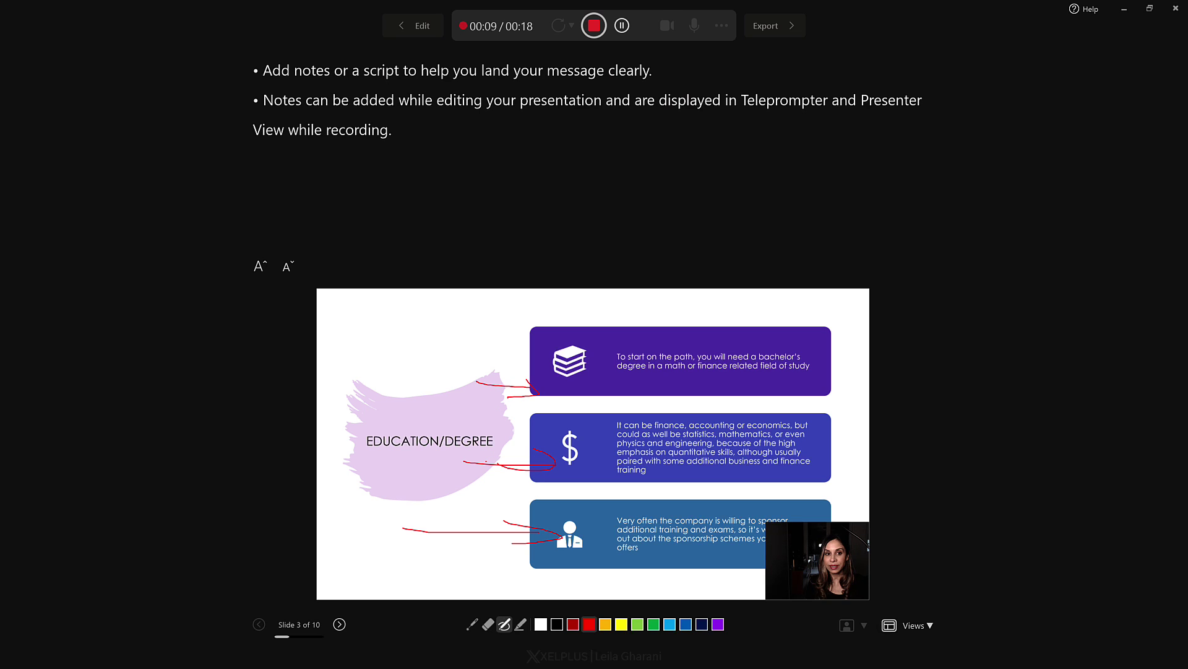
left_click(341, 626)
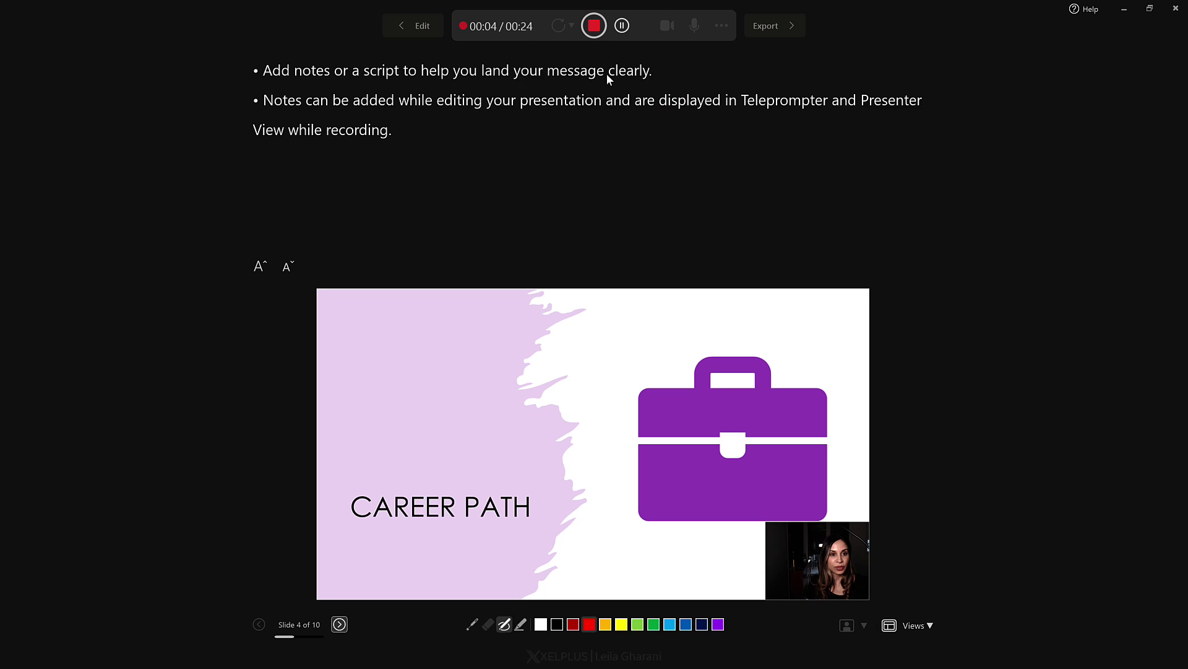
Stop the recording and look over the Retake Video choices without retaking.
left_click(591, 29)
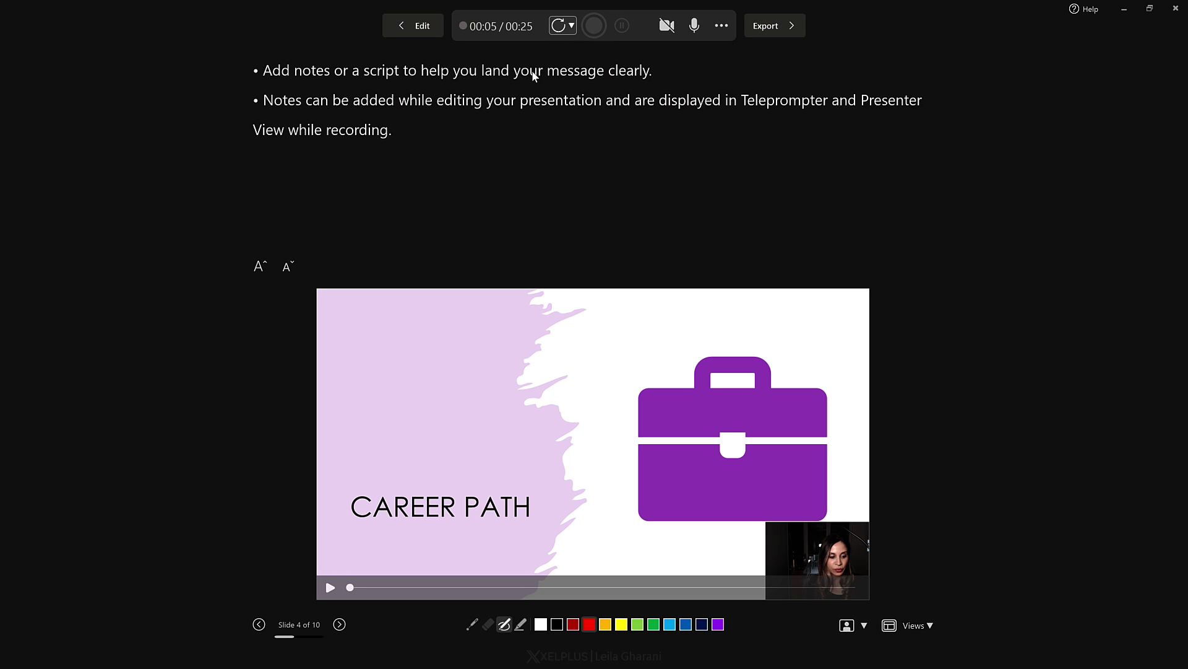
left_click(571, 27)
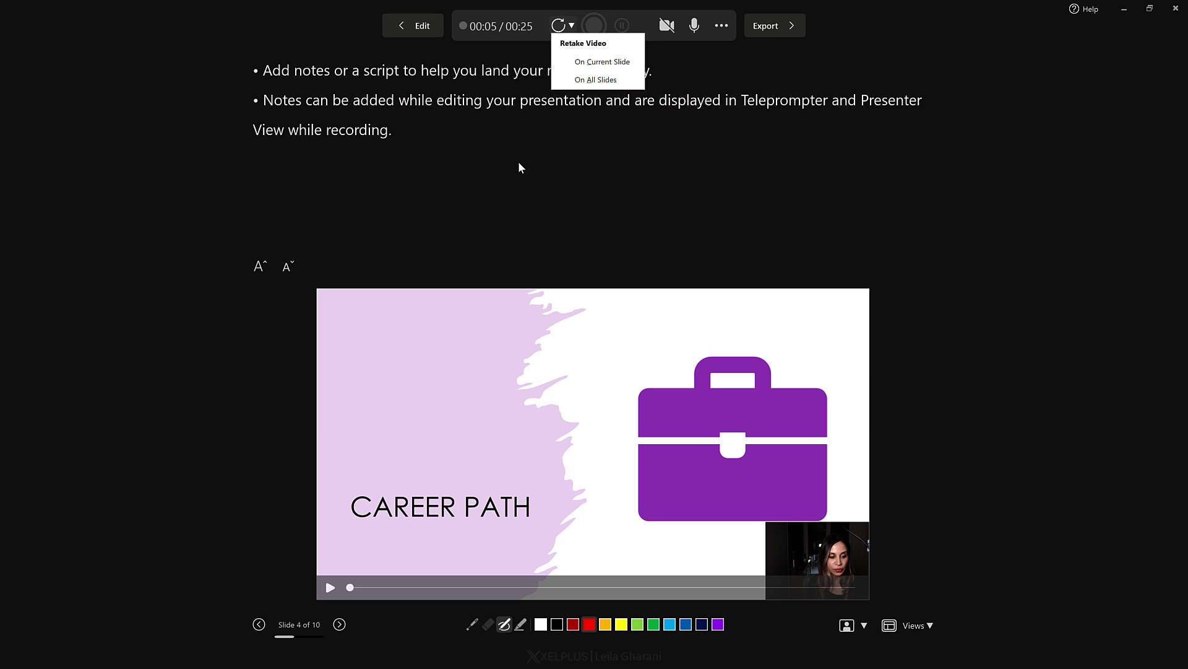
key("Escape")
Step back through the recorded slides to Your Path? and exit the recorder to editing.
left_click(260, 624)
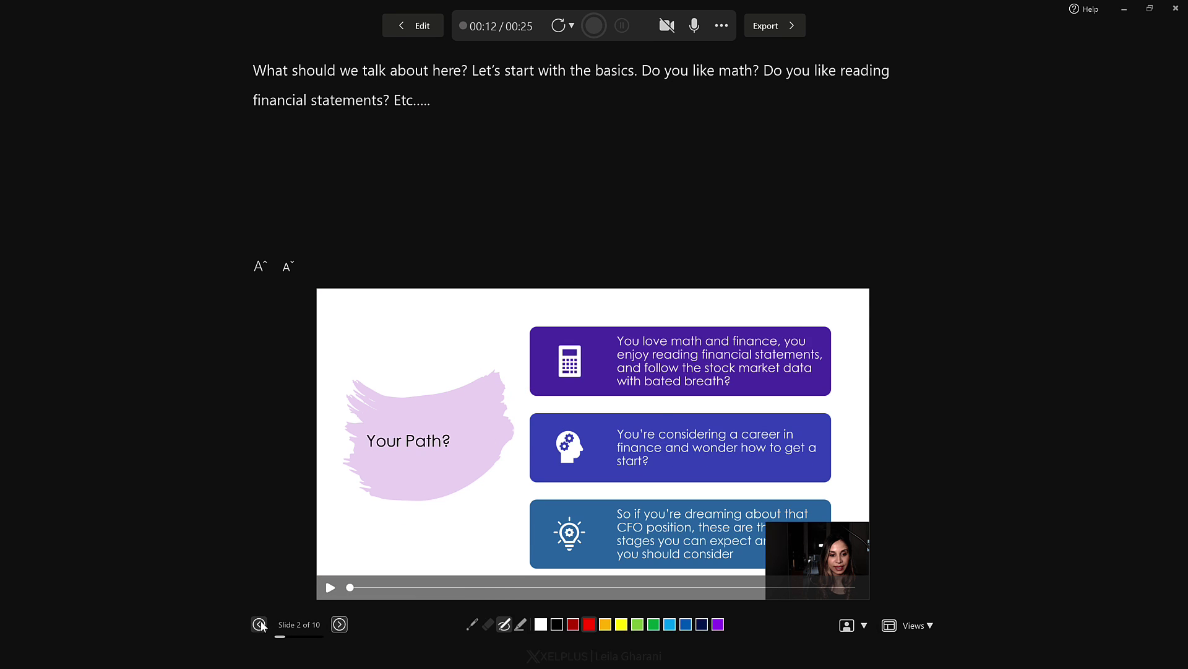
left_click(259, 623)
left_click(340, 624)
left_click(569, 26)
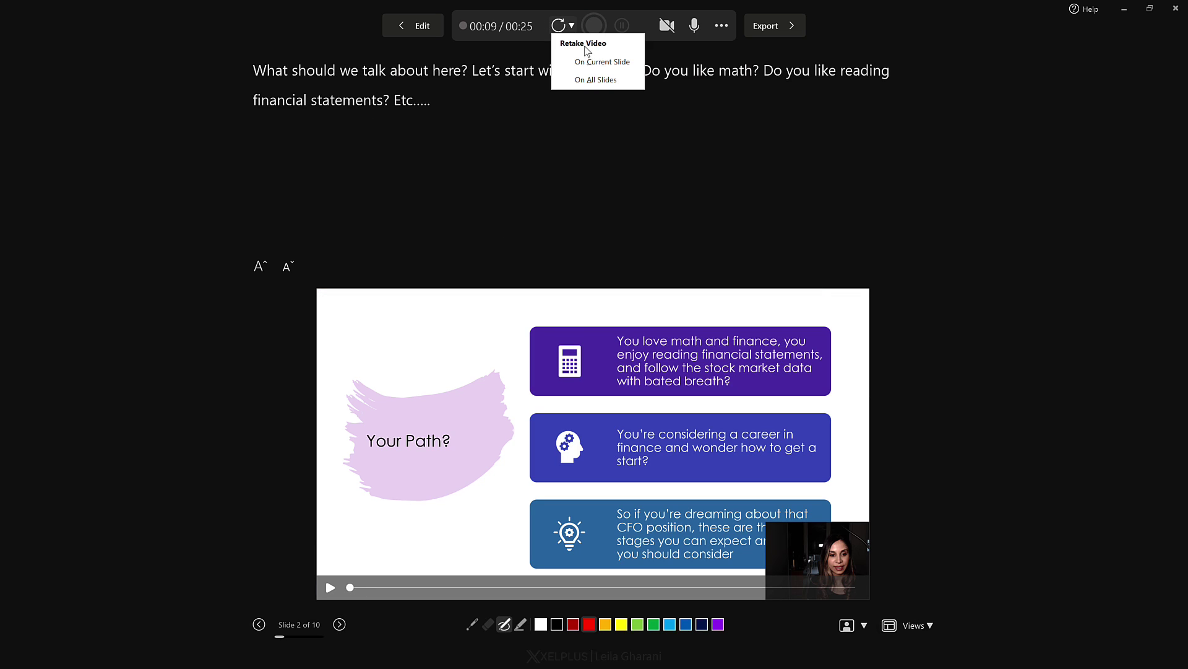
left_click(530, 160)
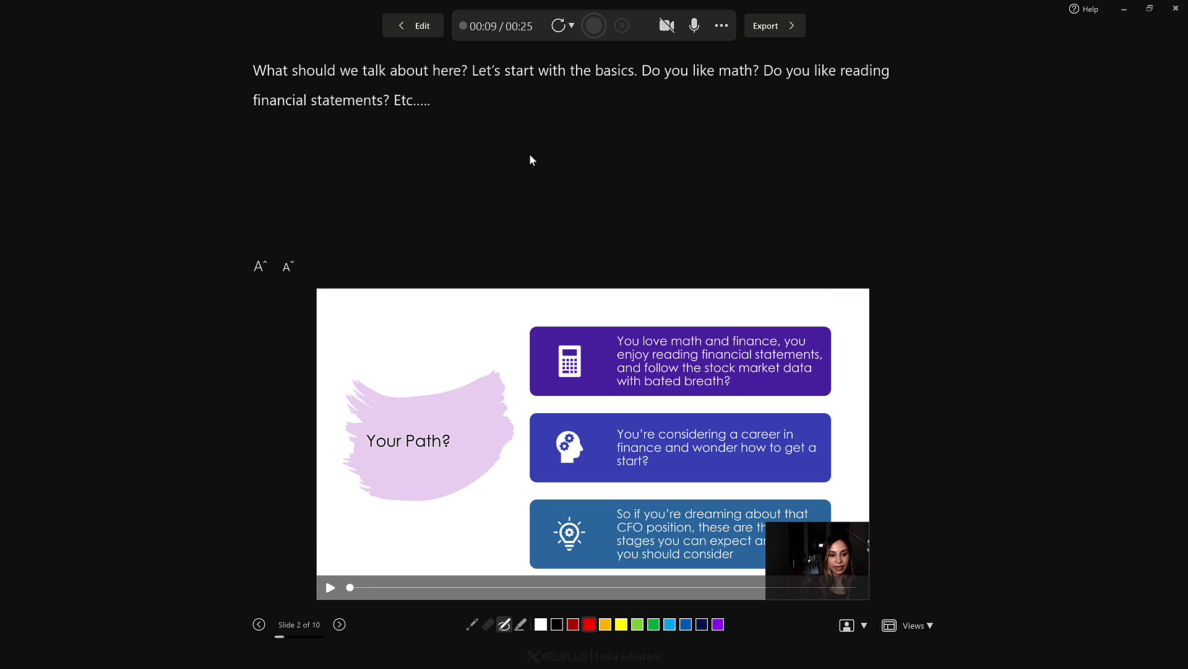
mouse_move(489, 120)
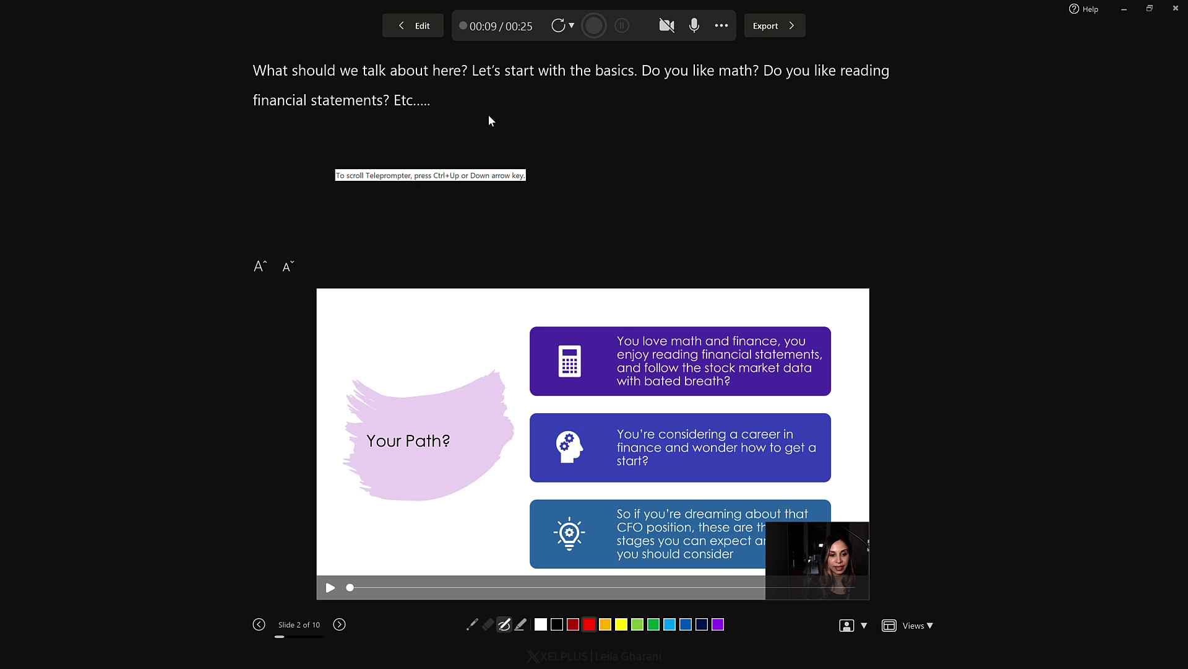
left_click(421, 26)
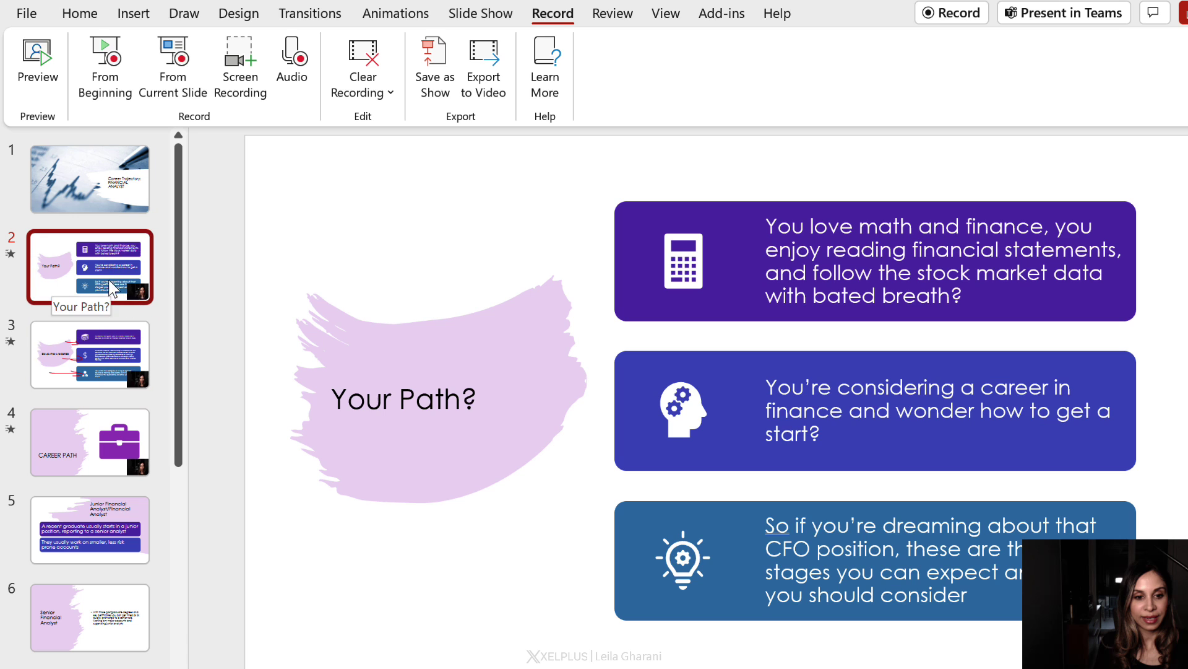
Open the EDUCATION/DEGREE slide and select its recorded camera video.
left_click(104, 377)
left_click(103, 455)
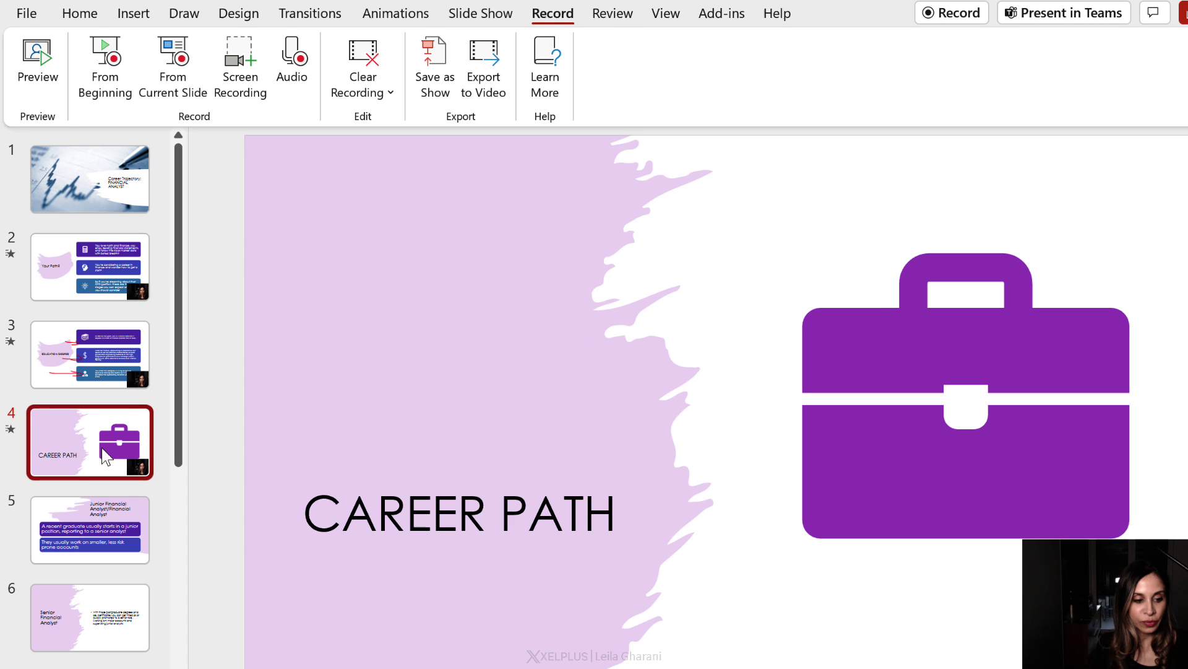
left_click(132, 350)
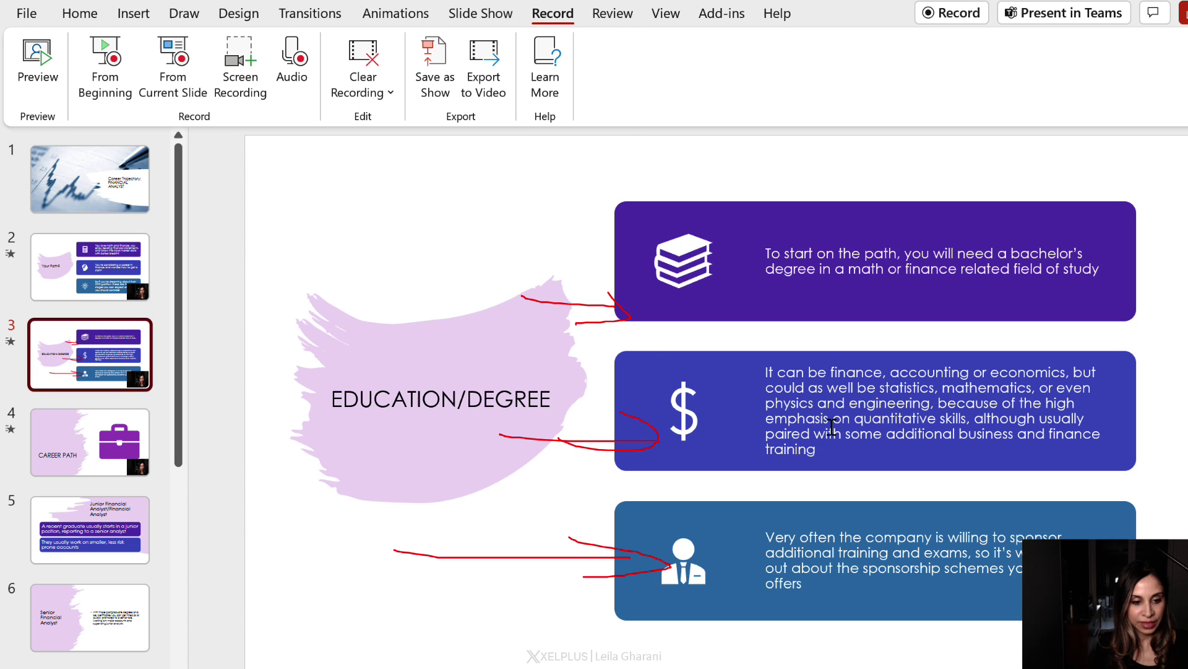
left_click(1107, 576)
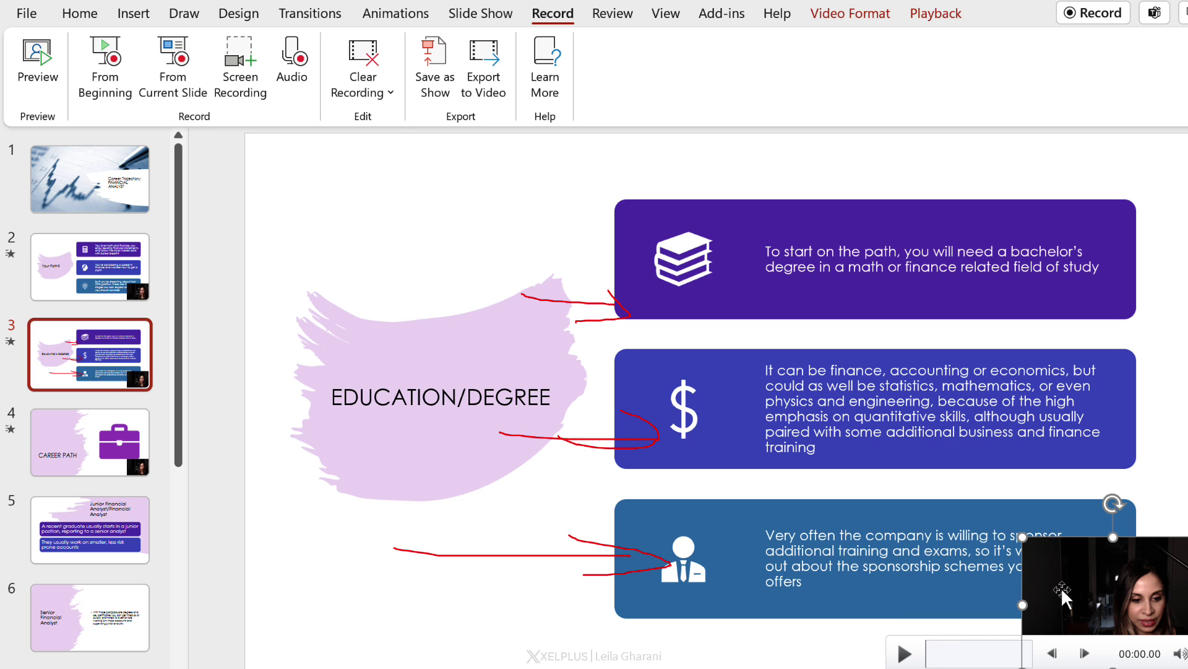
Trim the clip's start to about 0.58 seconds with Playback > Trim Video.
left_click(934, 15)
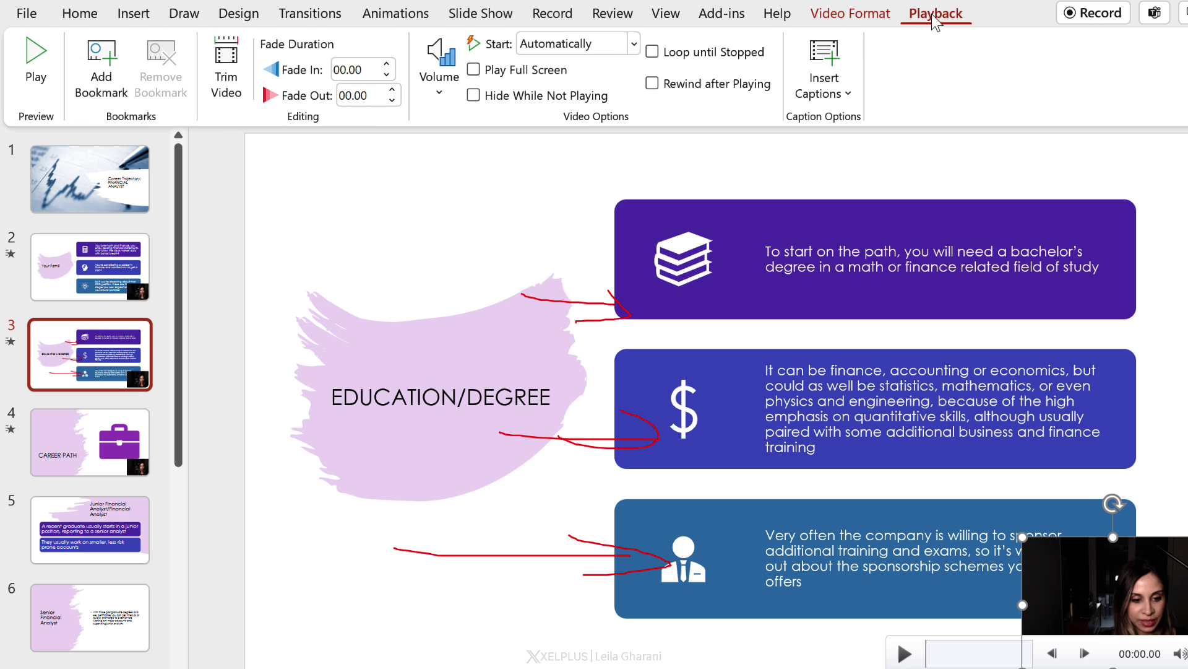
left_click(247, 96)
left_click_drag(424, 467, 444, 468)
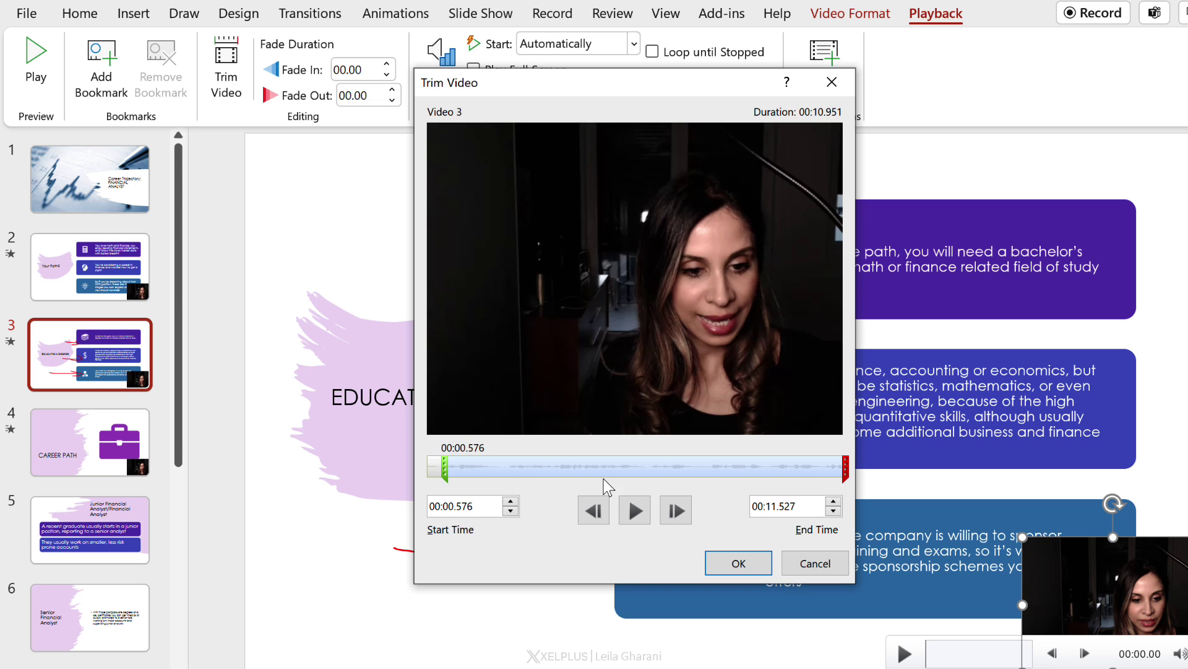
left_click(846, 468)
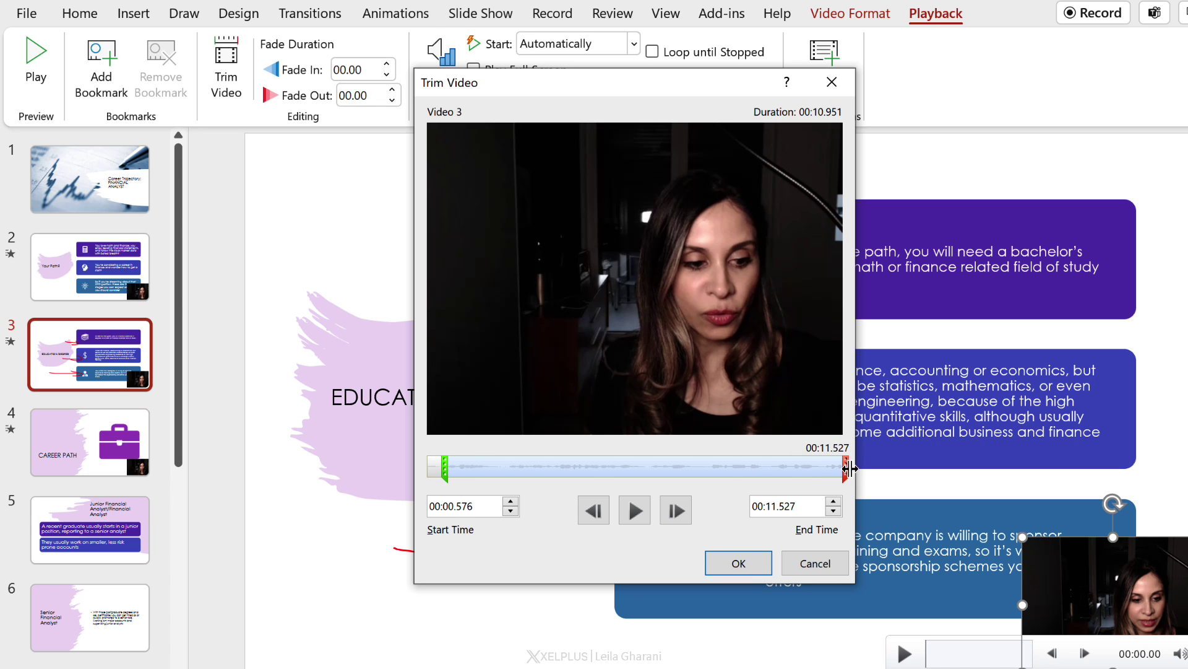
left_click(746, 565)
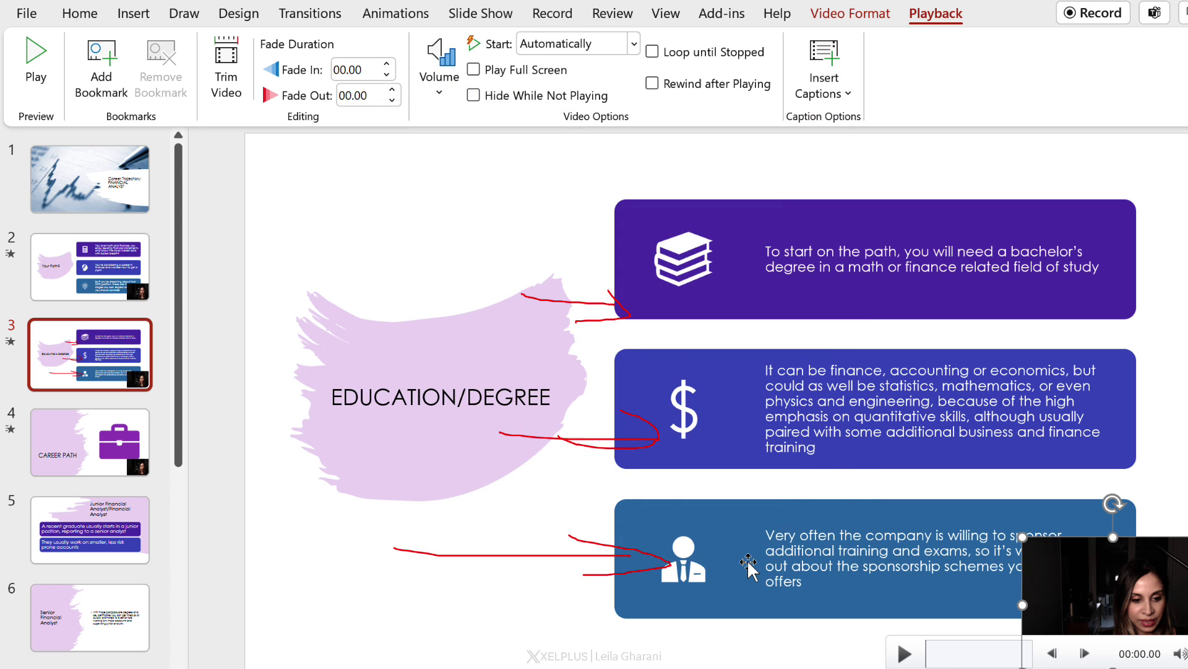
Apply the Oval video shape from Basic Shapes to the EDUCATION/DEGREE camera clip.
left_click(825, 11)
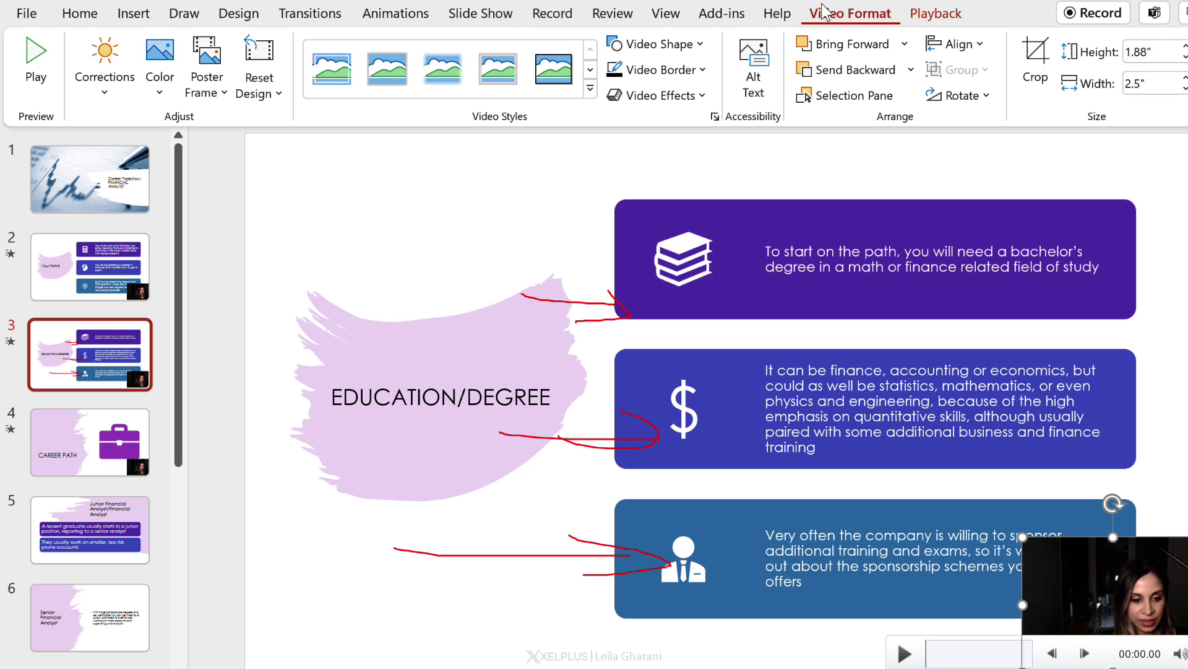
left_click(685, 50)
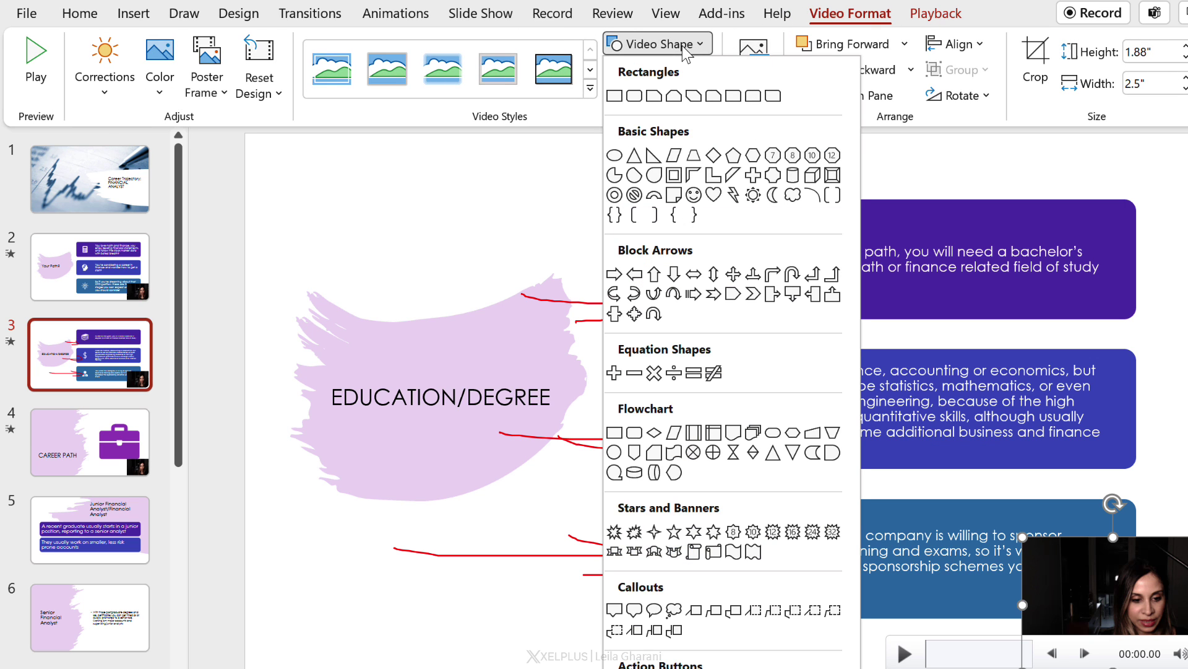
left_click(614, 156)
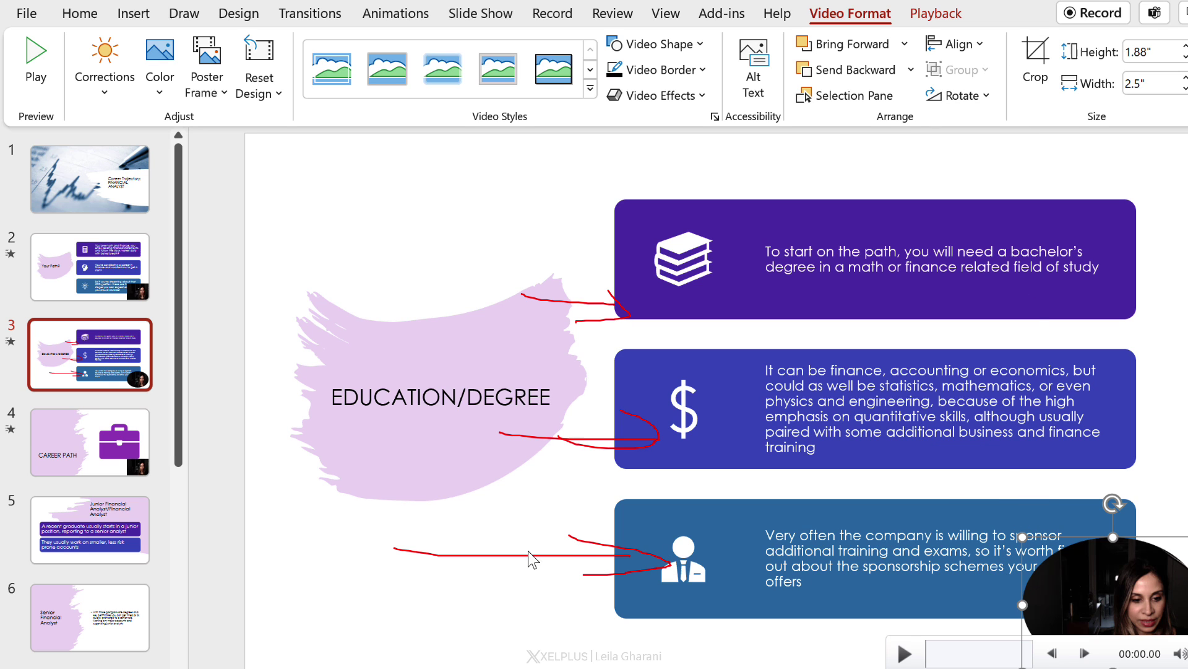
left_click(421, 592)
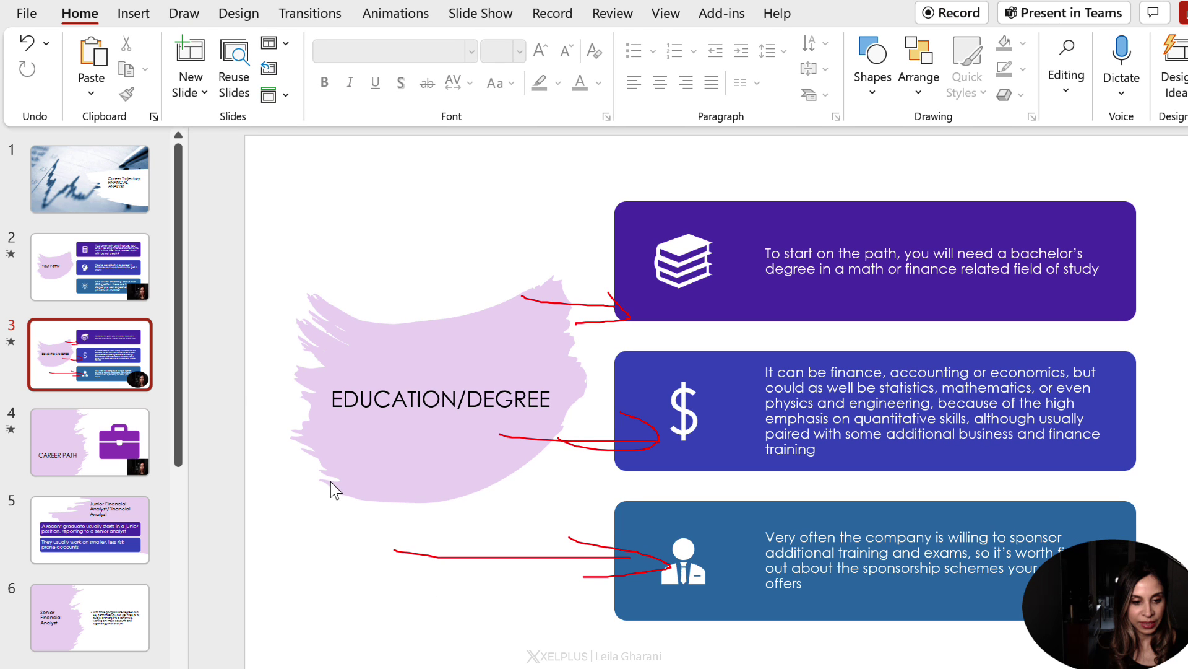
Export the deck with Create a Video as 'Financial Analyst Career 6.mp4'.
left_click(36, 15)
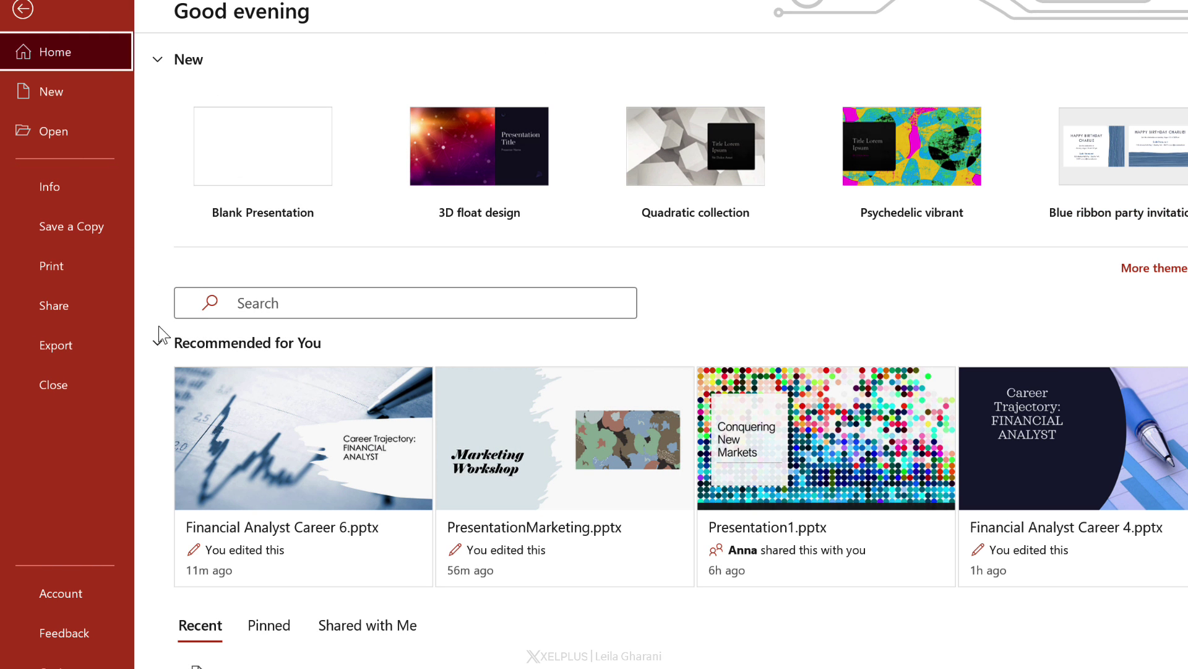
left_click(82, 343)
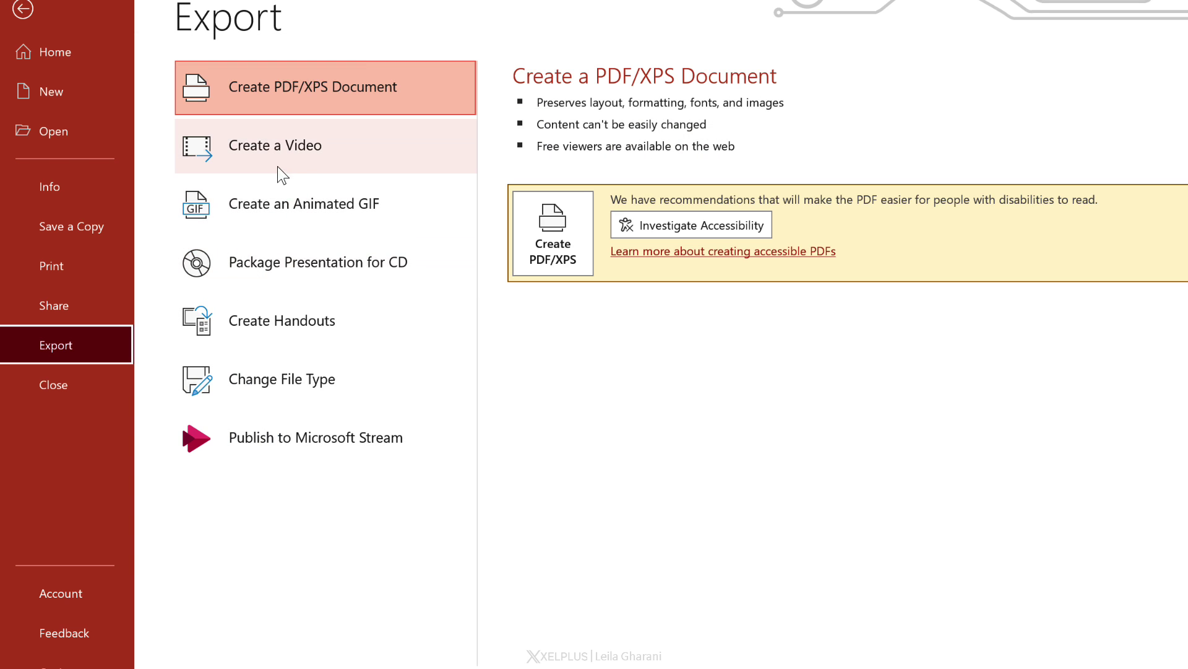
left_click(291, 152)
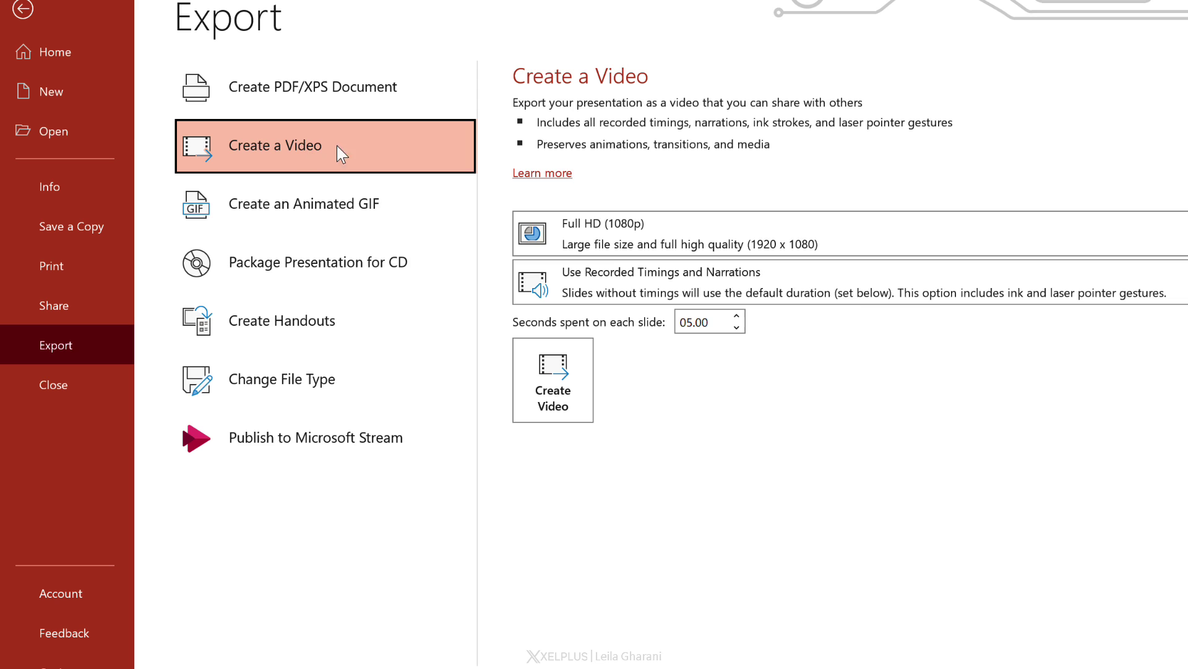
left_click(552, 383)
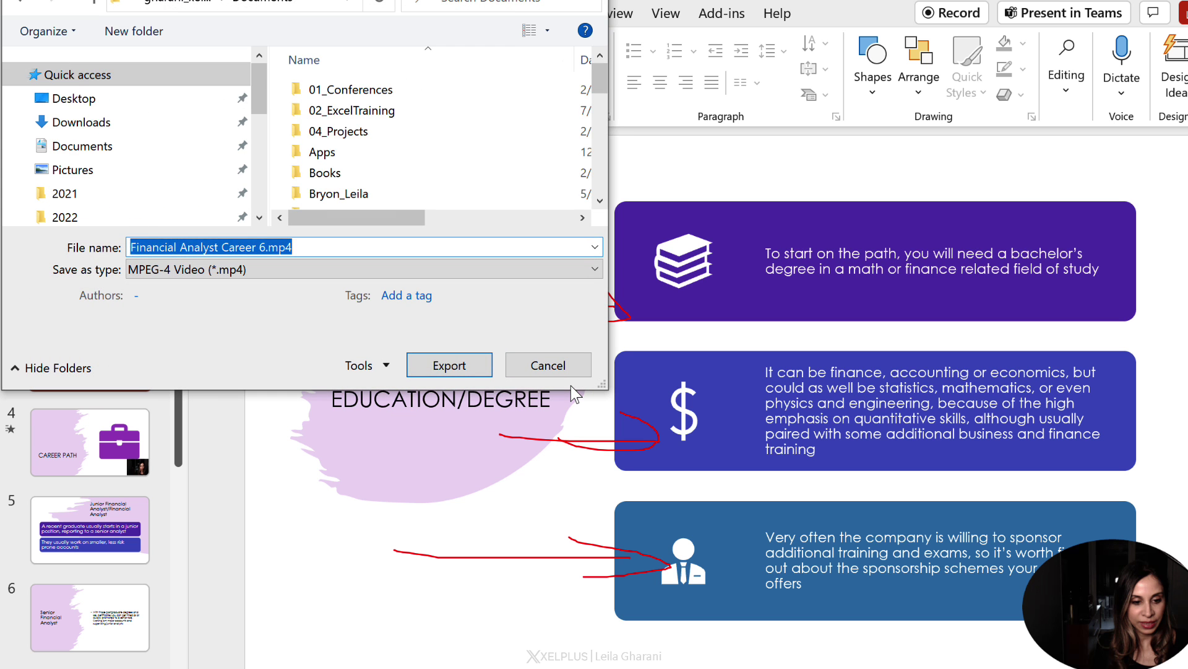
left_click(454, 368)
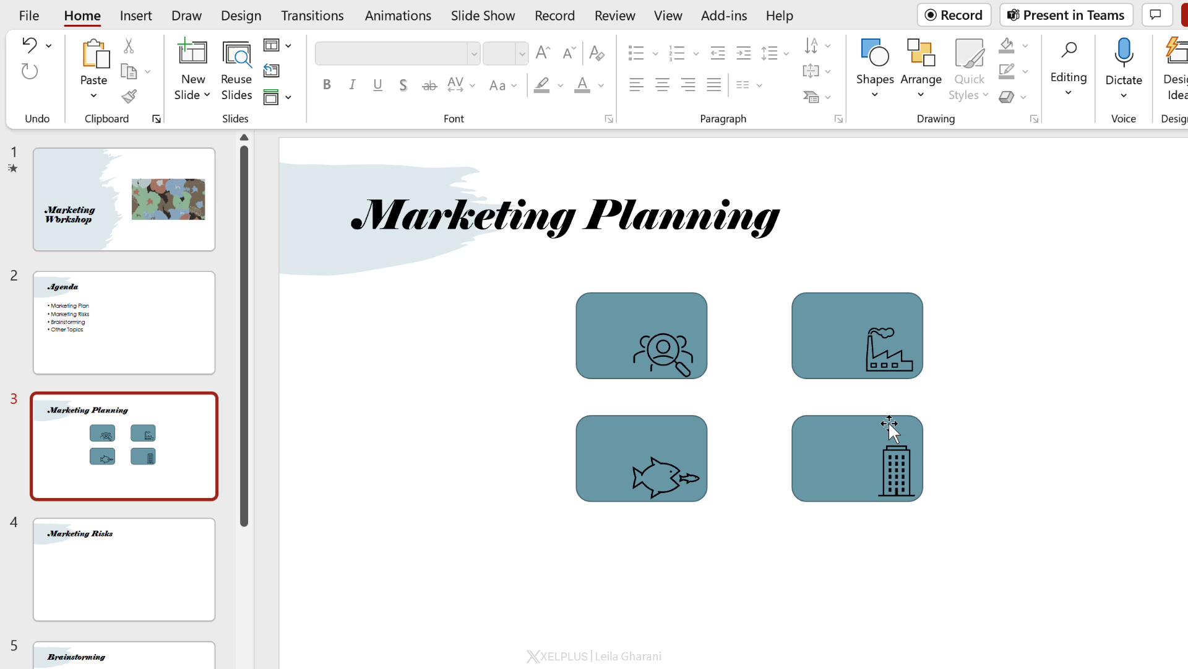
Insert a Cameo camera feed, give it the diamond Camera Style, and nudge it up-left.
left_click(131, 19)
left_click(1100, 91)
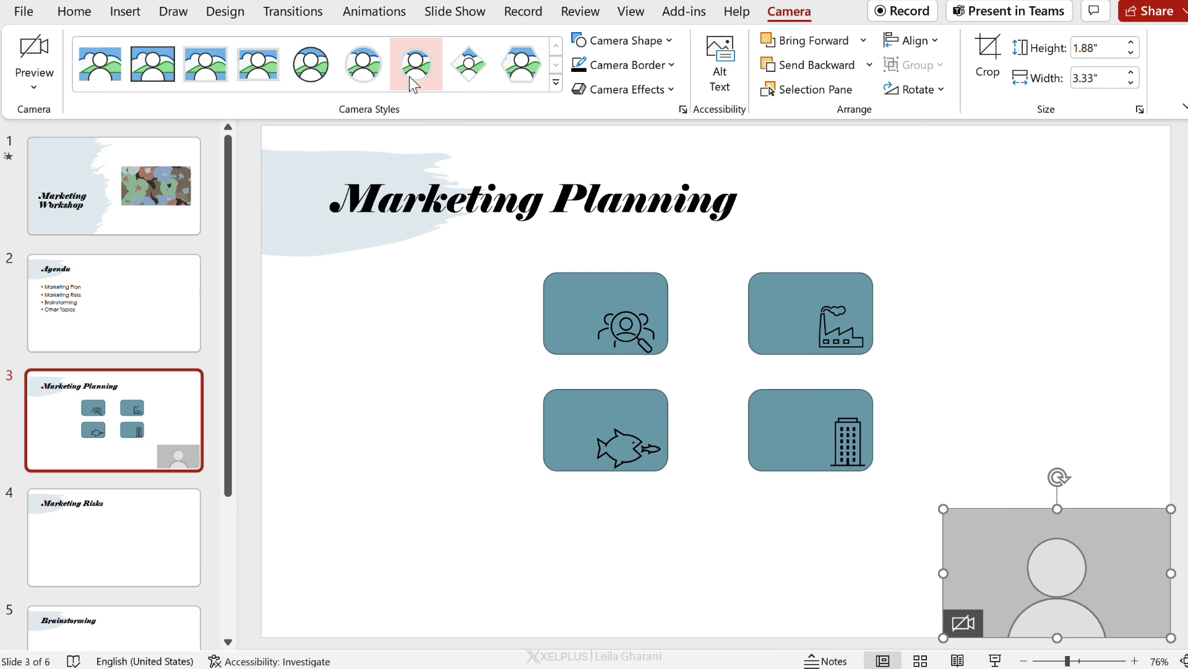
left_click(464, 75)
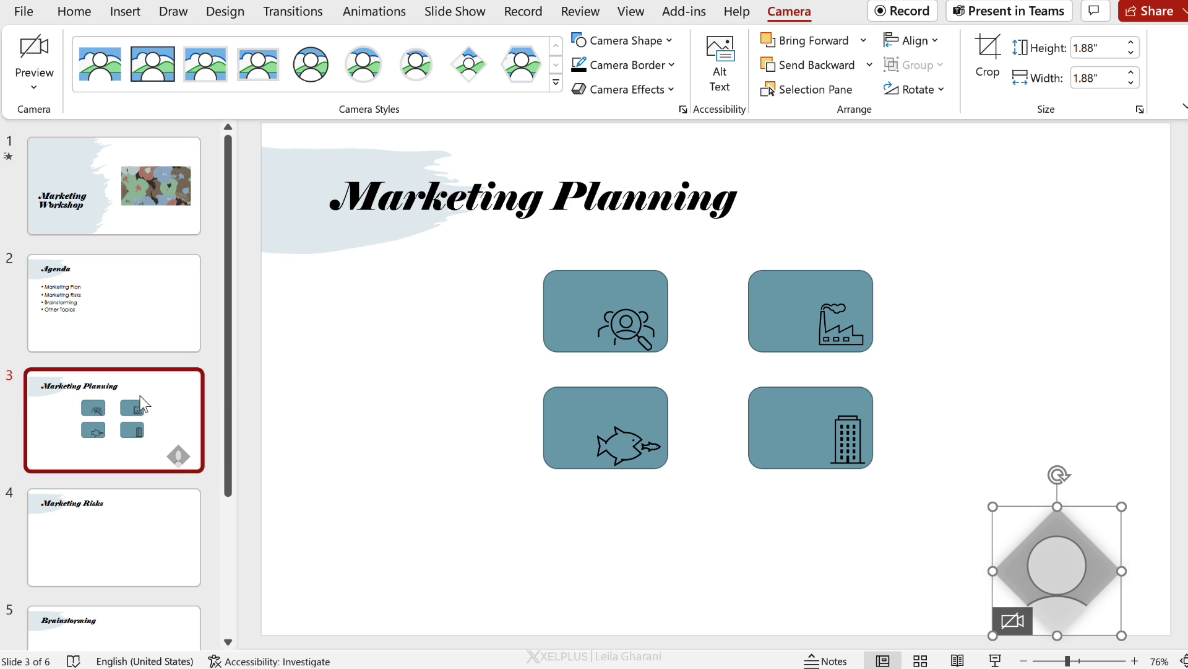
left_click_drag(1048, 570, 1039, 559)
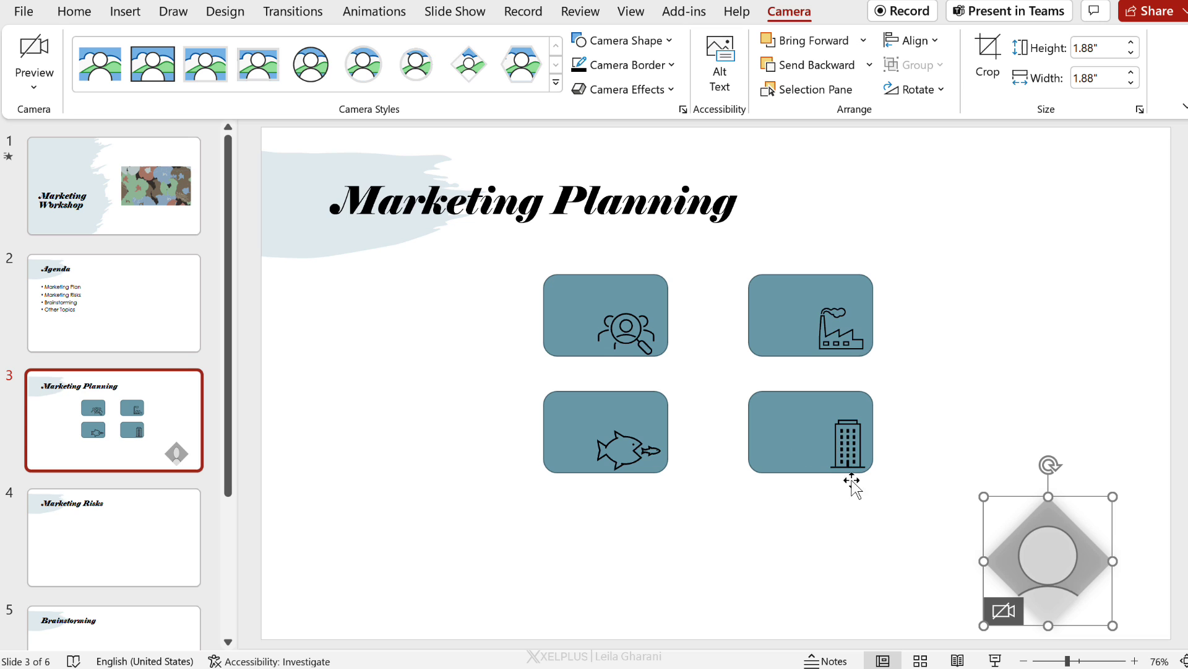
Paste a copy of the cameo beside the Marketing Risks title with the circle Camera Style.
key("ctrl+c")
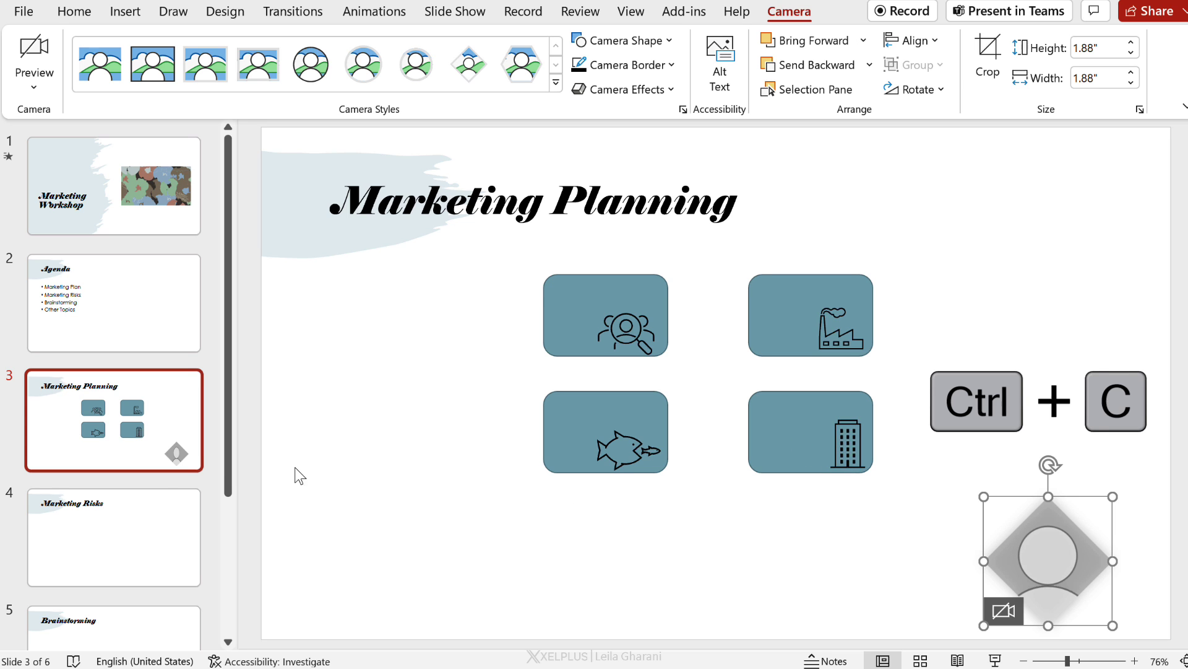
left_click(122, 537)
key("ctrl+v")
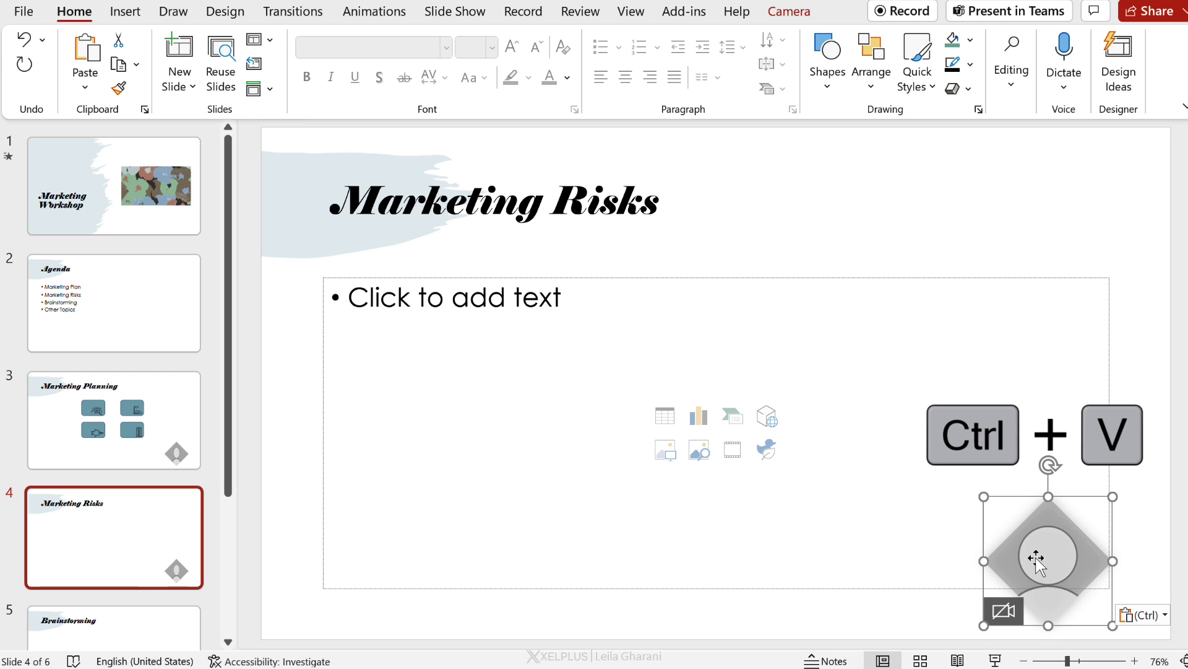
left_click_drag(1035, 557, 746, 203)
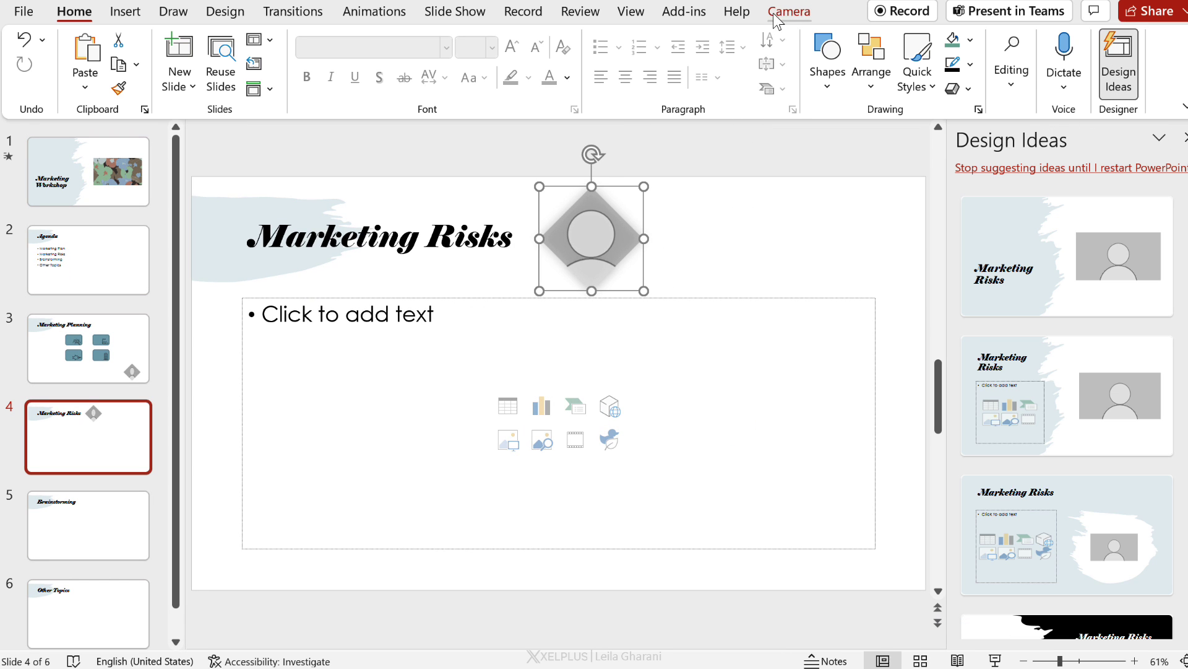
left_click(776, 19)
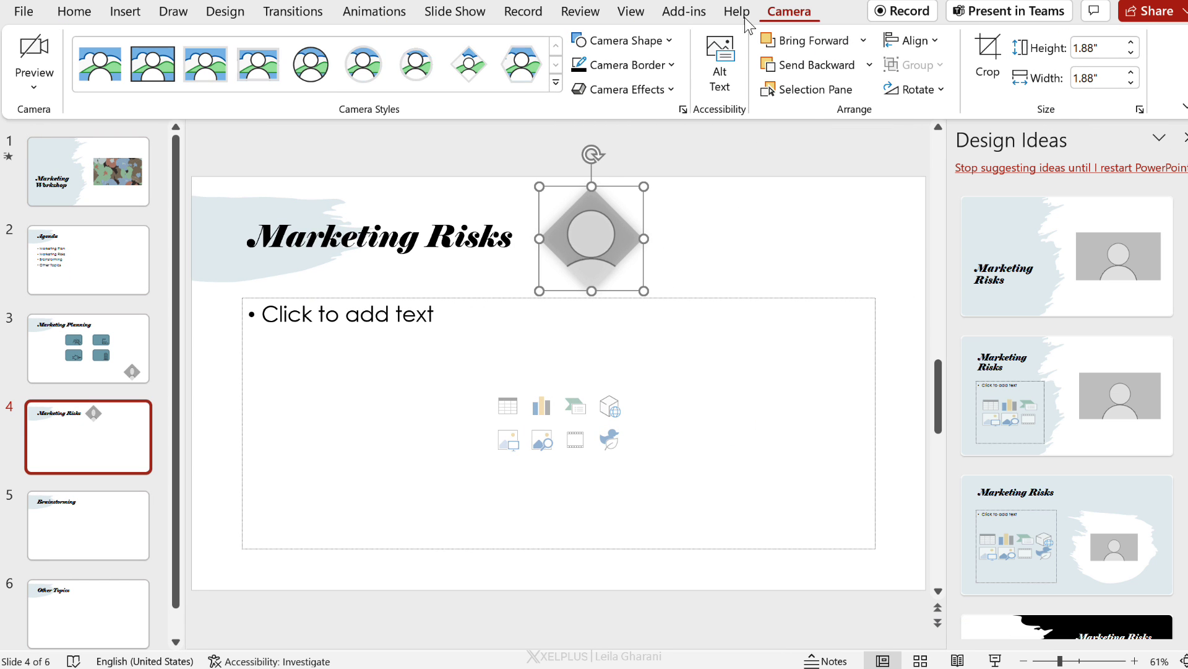
left_click(303, 69)
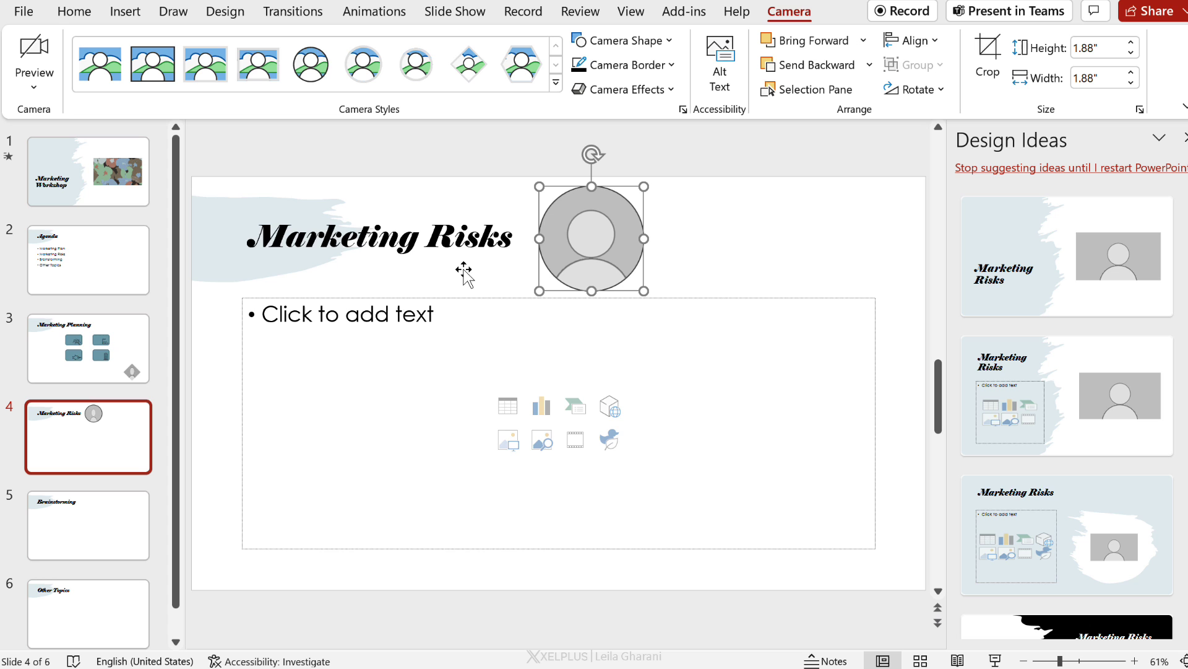
Apply a Morph transition to the Marketing Risks slide.
left_click(120, 443)
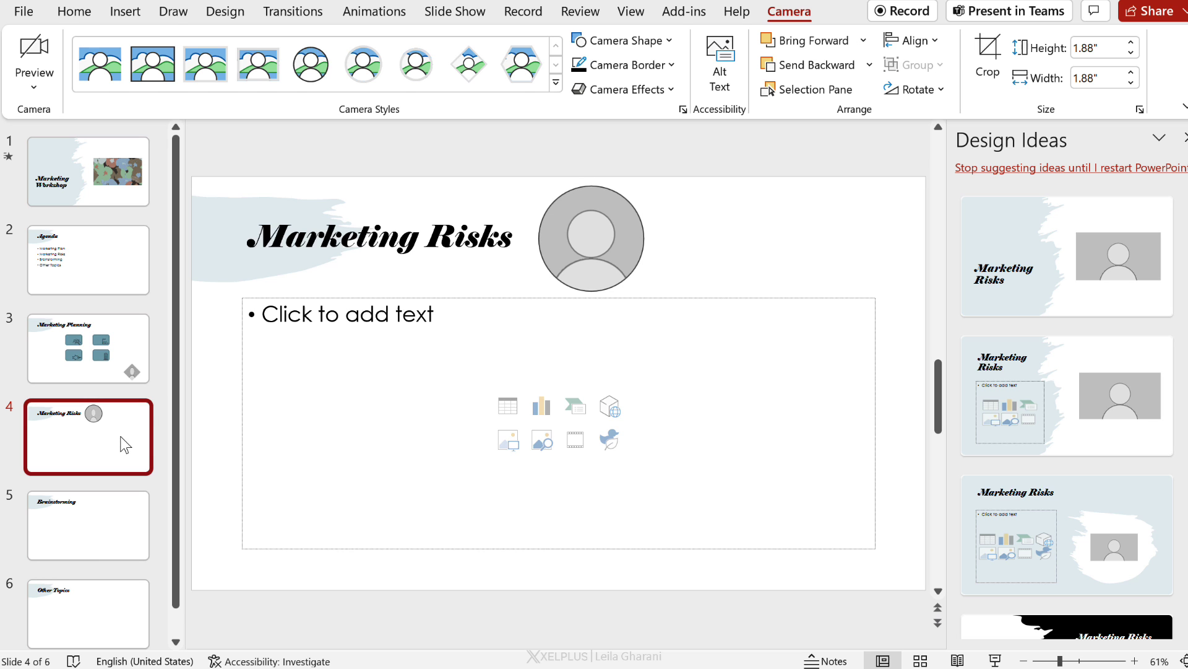
left_click(284, 13)
left_click(170, 80)
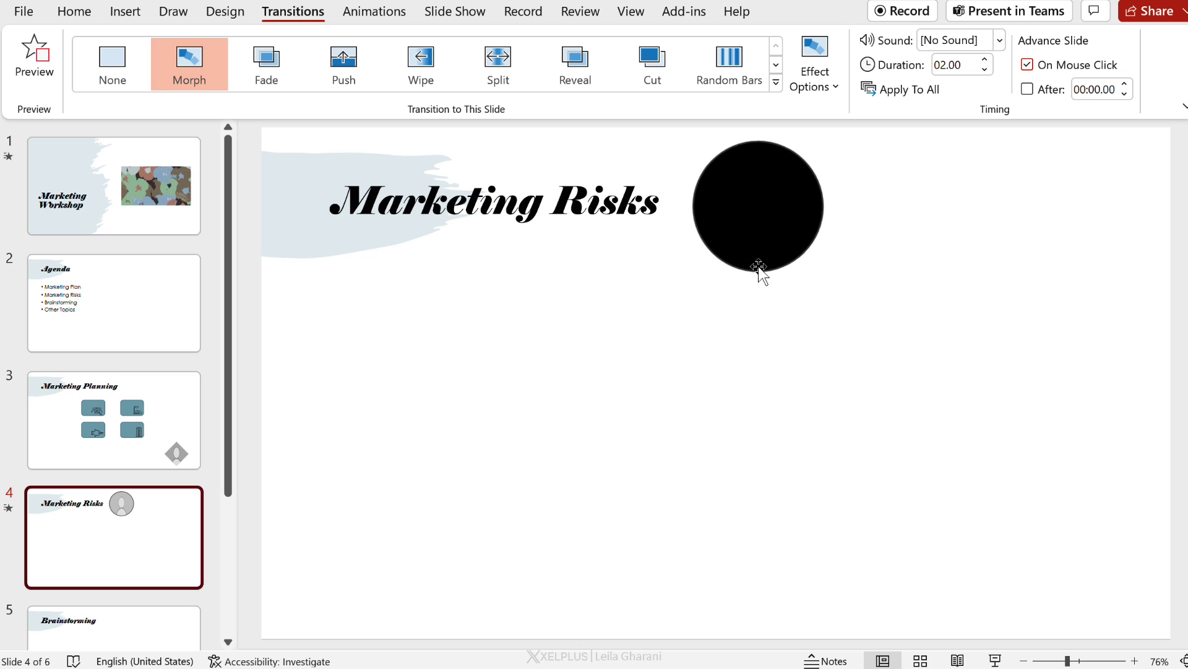
left_click(135, 441)
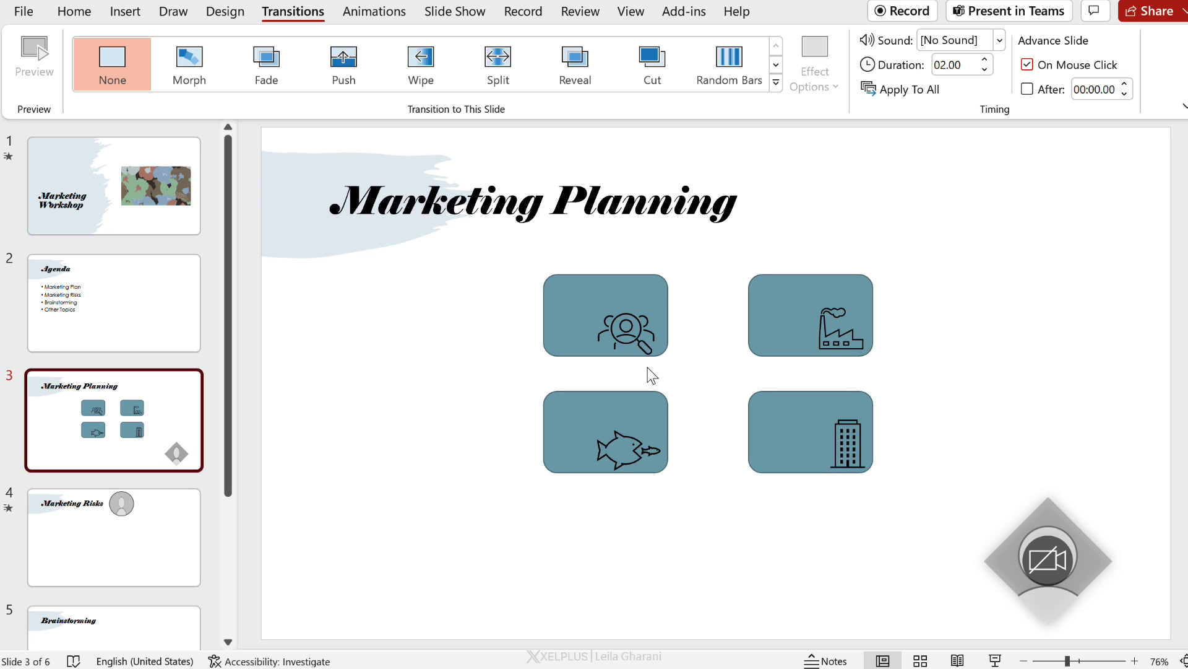
left_click(1053, 579)
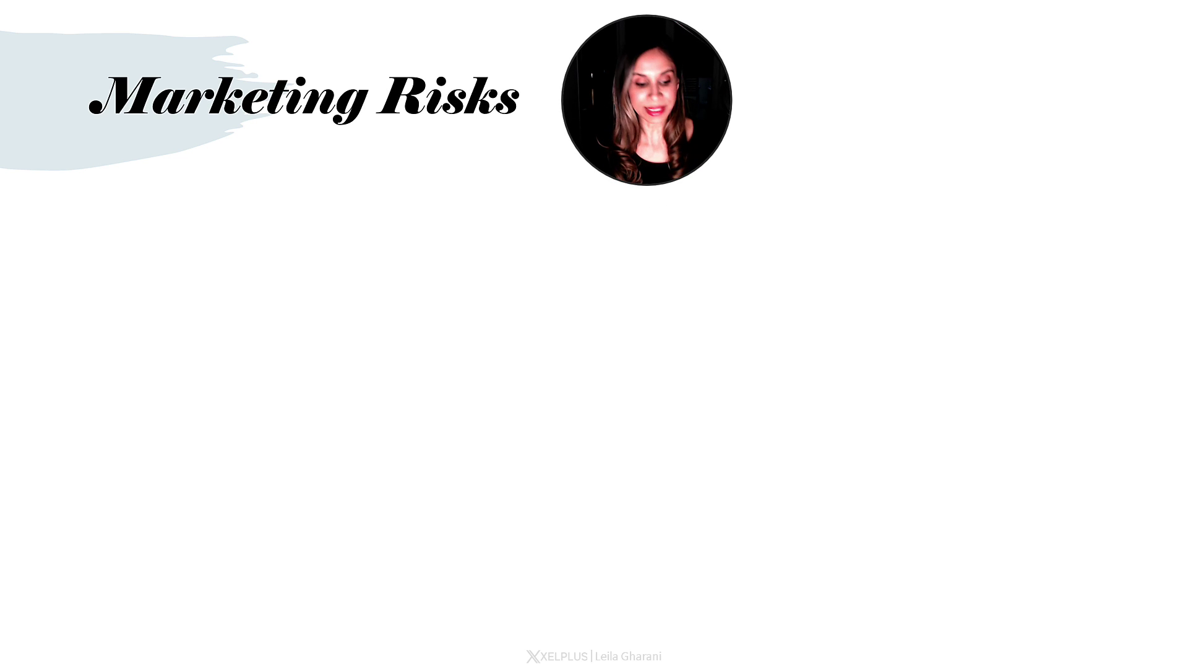
key("Escape")
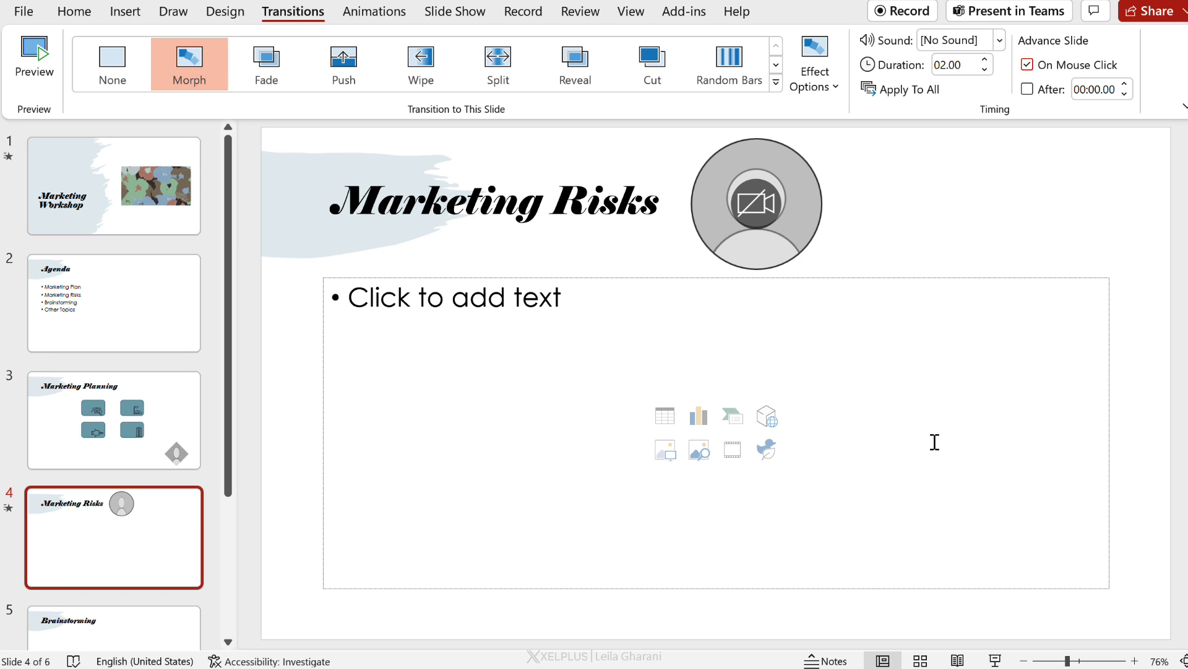